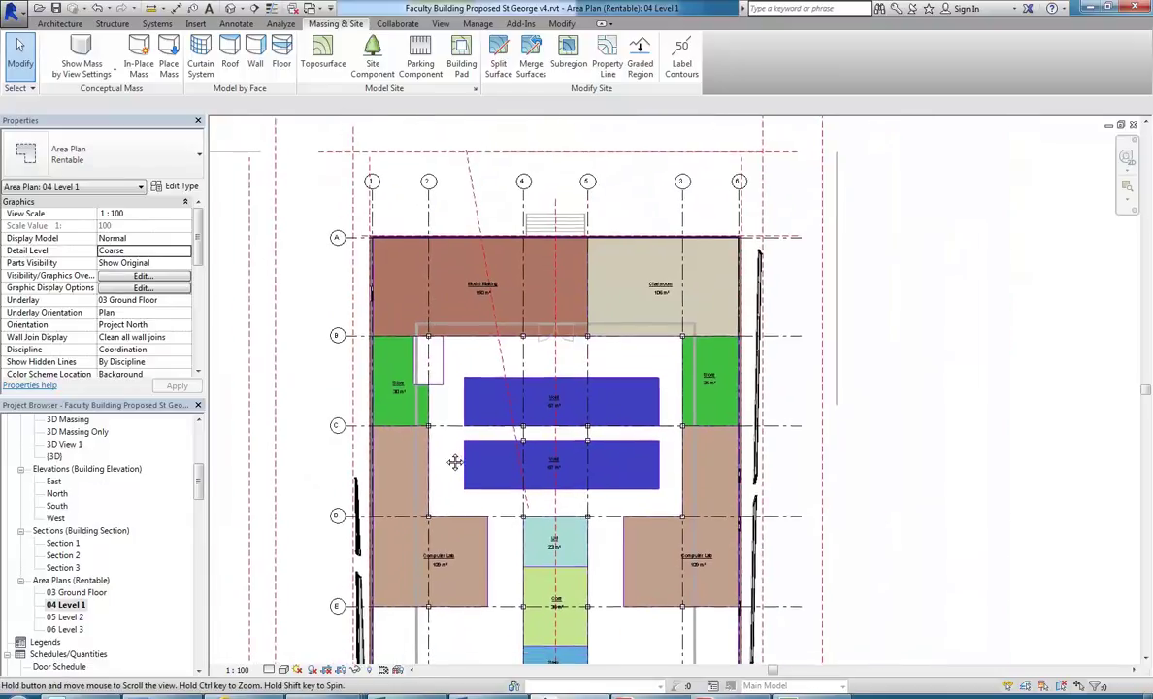
Step: Start a new shaft opening based on 03 Ground Floor with a 150 base offset
scroll(443, 481, "up", 1)
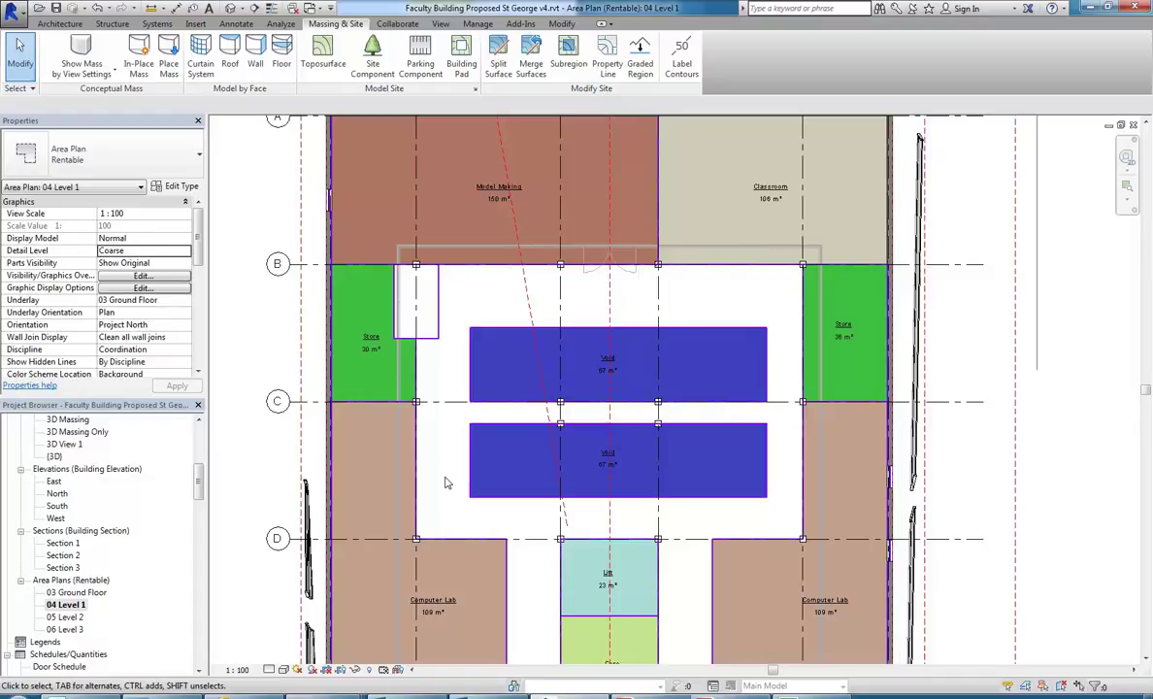
scroll(447, 483, "down", 3)
middle_click_drag(455, 398, 423, 409)
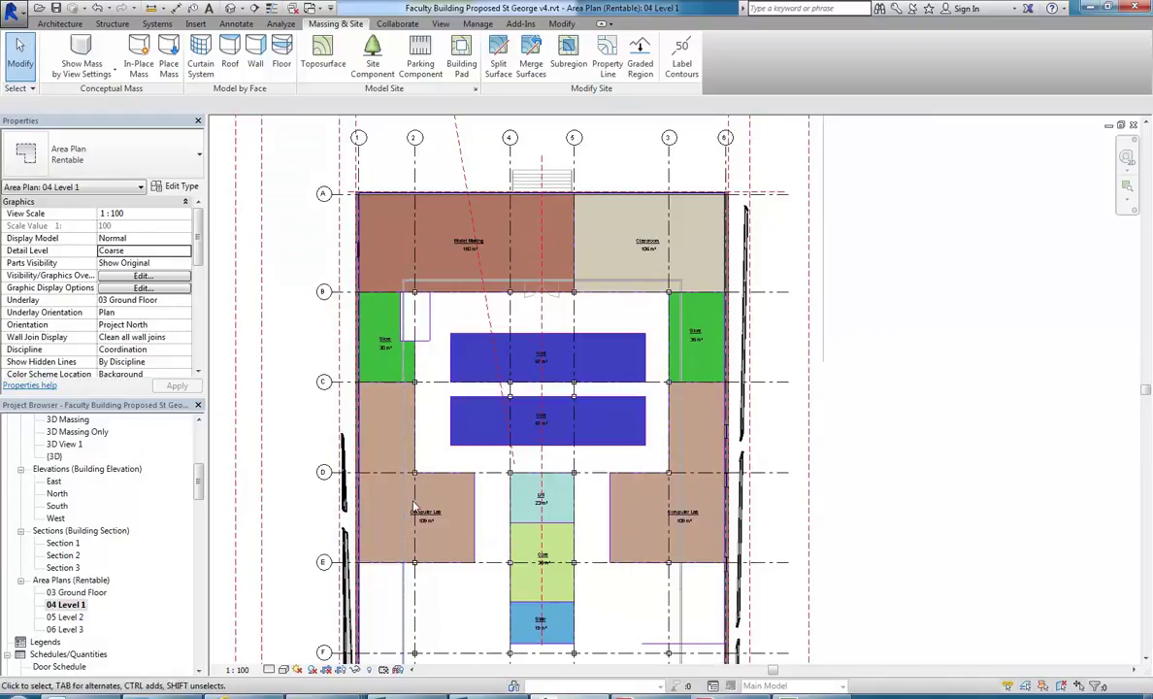
scroll(433, 582, "up", 1)
middle_click_drag(446, 428, 425, 469)
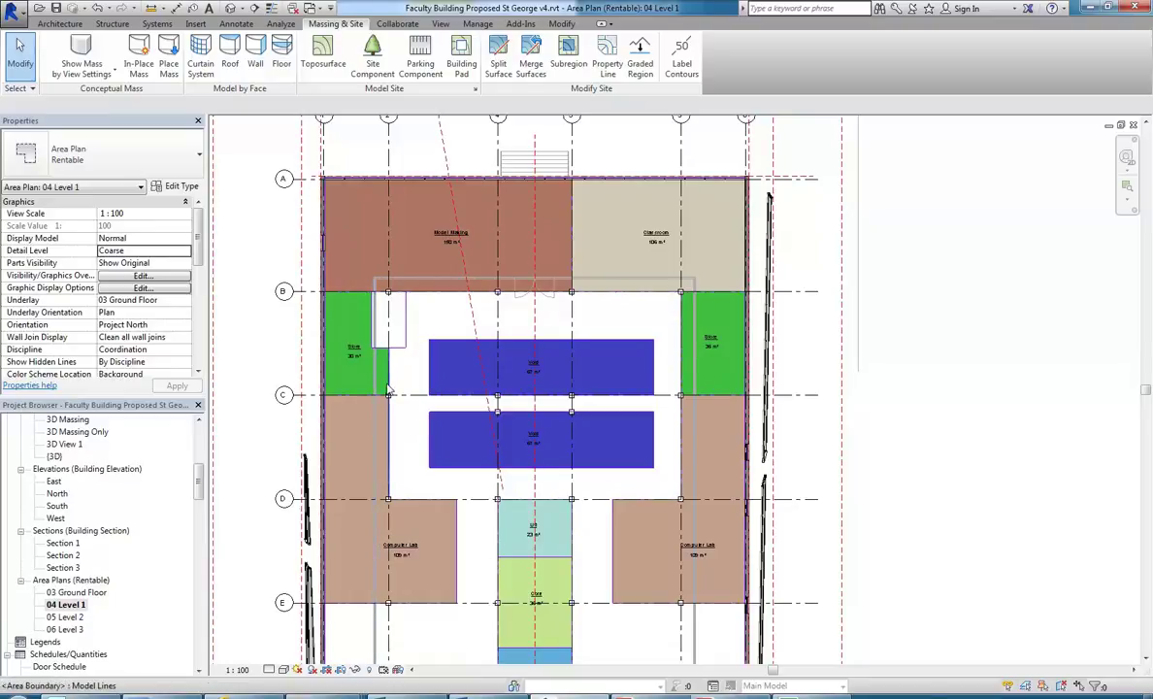
scroll(411, 465, "up", 2)
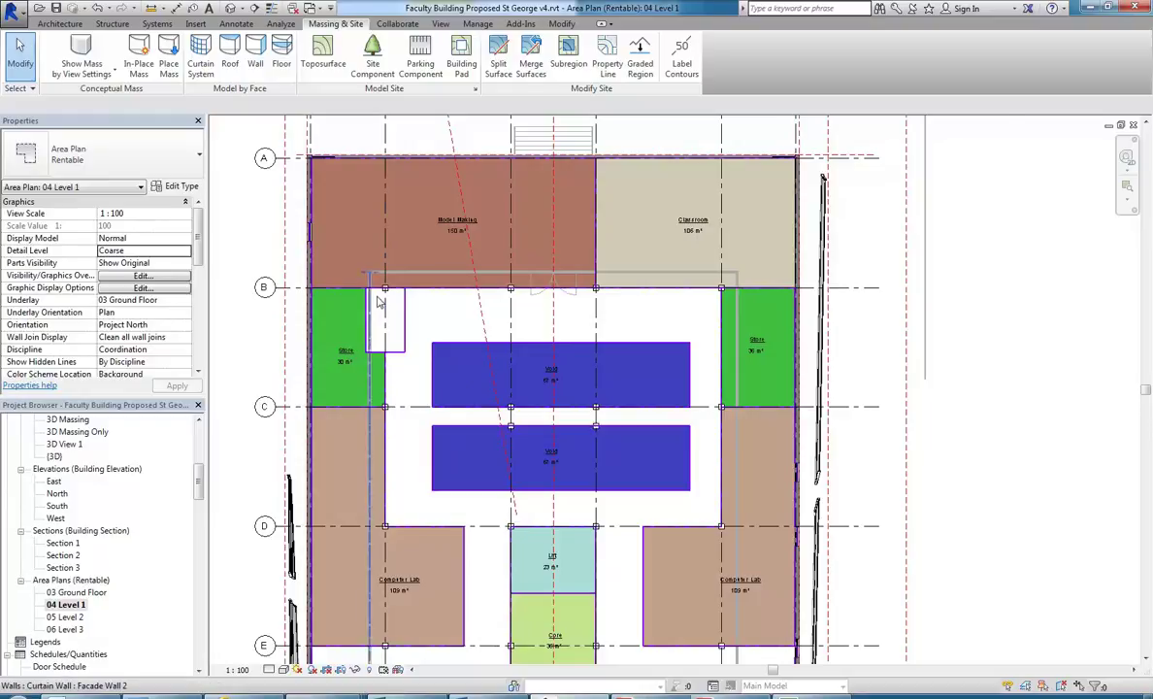
scroll(367, 287, "up", 2)
scroll(337, 287, "up", 2)
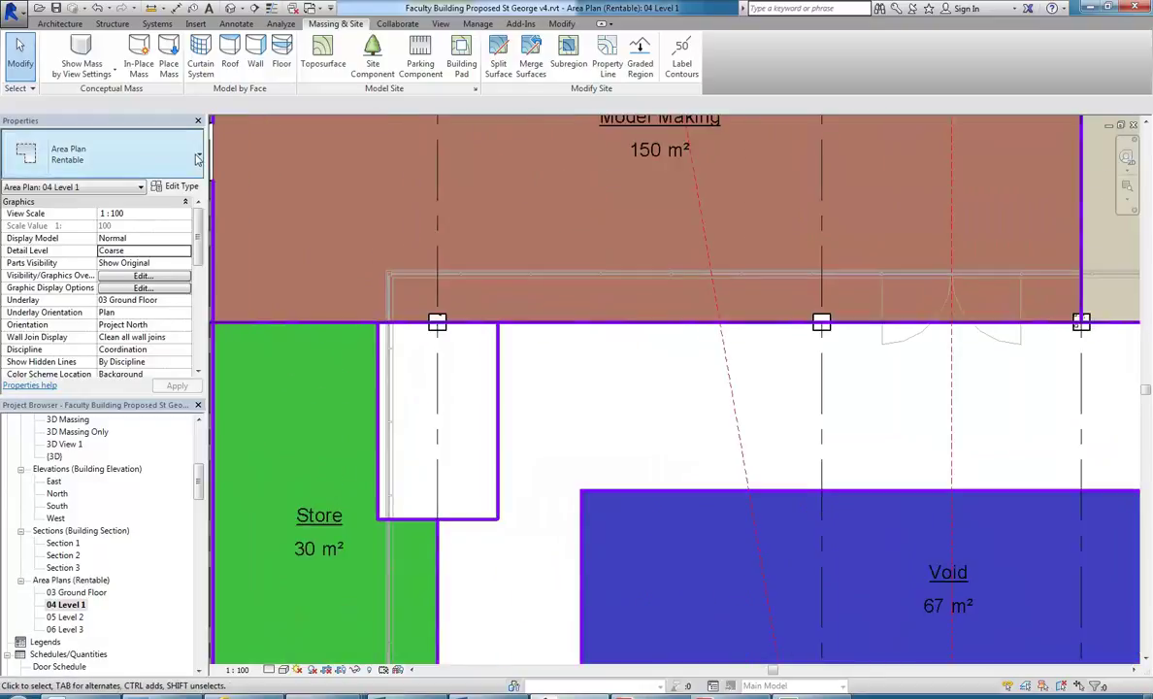
left_click(59, 23)
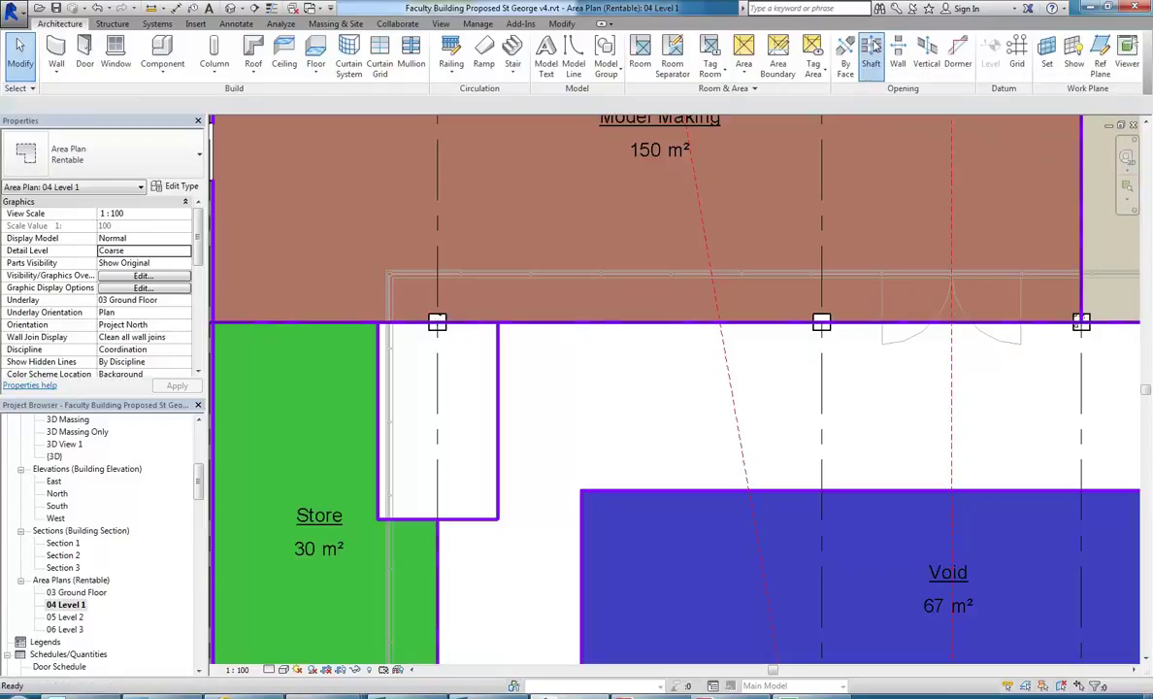
left_click(873, 49)
middle_click_drag(478, 368, 545, 365)
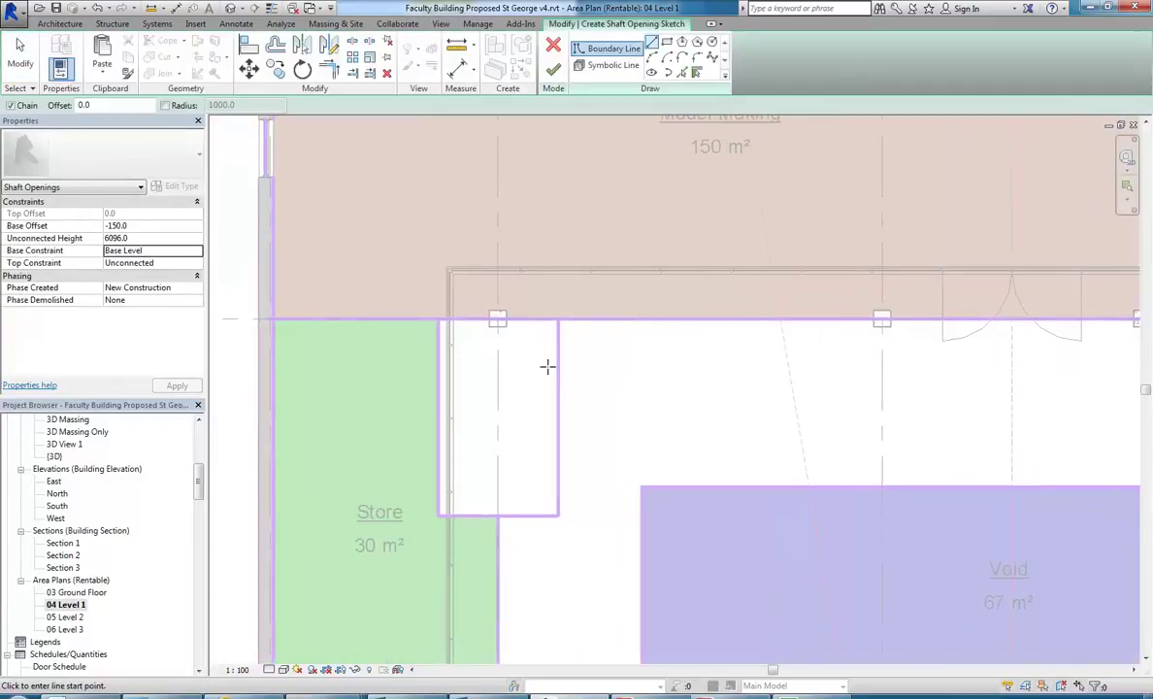
left_click(198, 254)
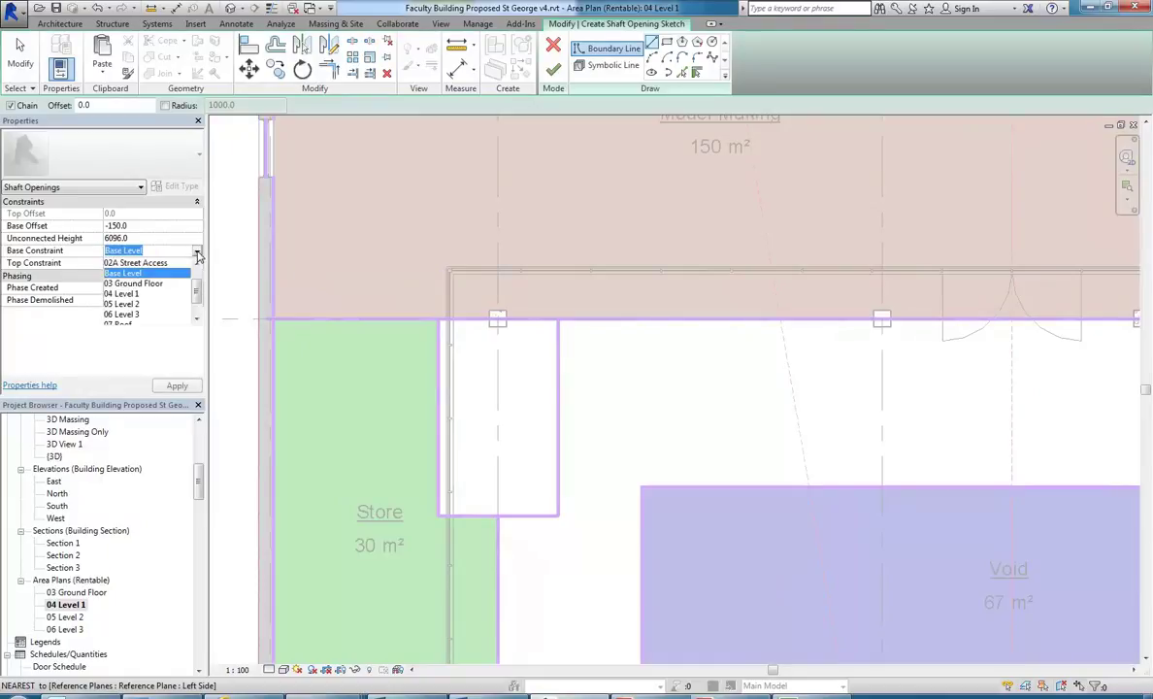
left_click(140, 288)
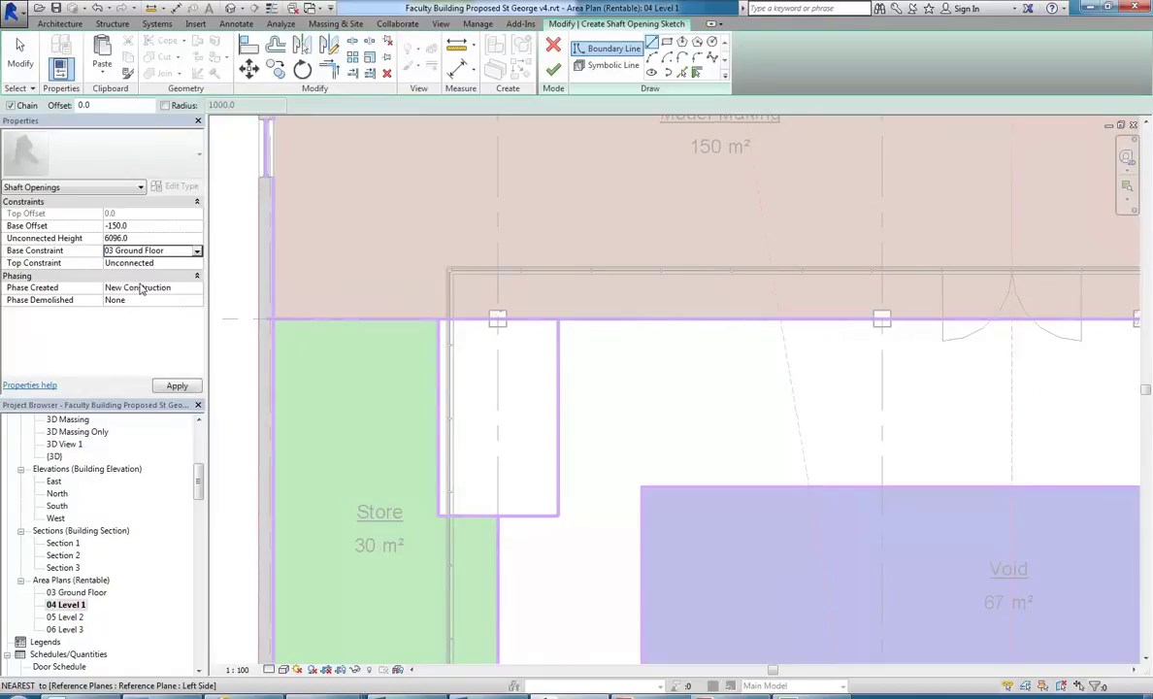
left_click(150, 226)
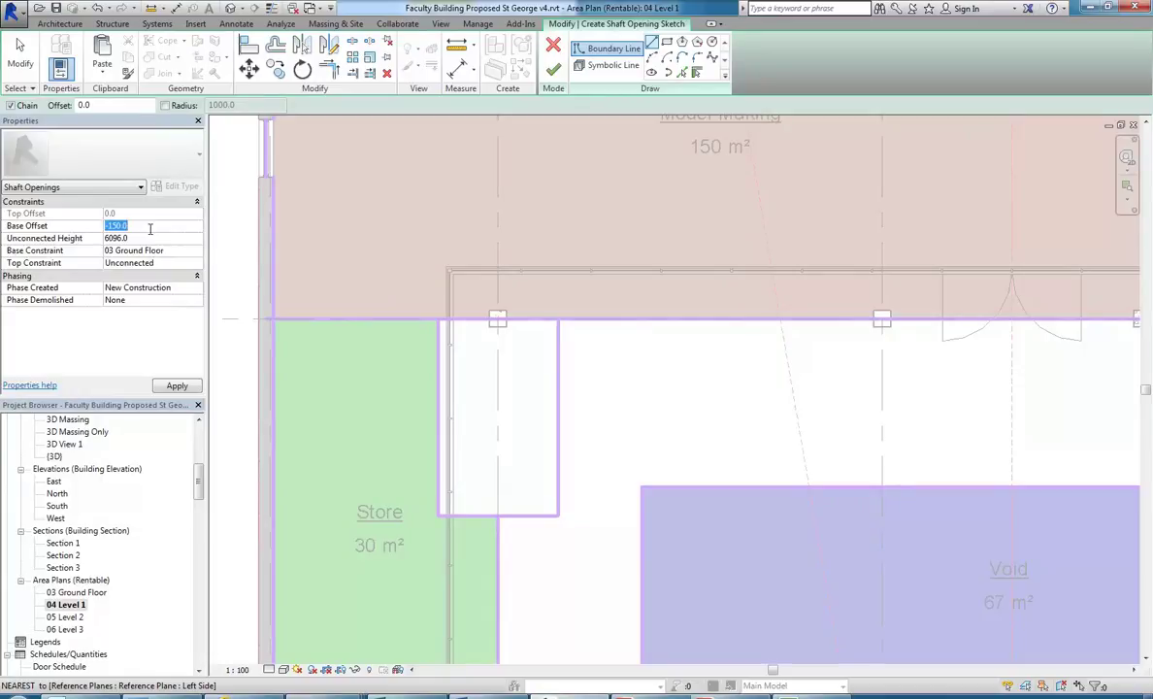
type("150")
key("Return")
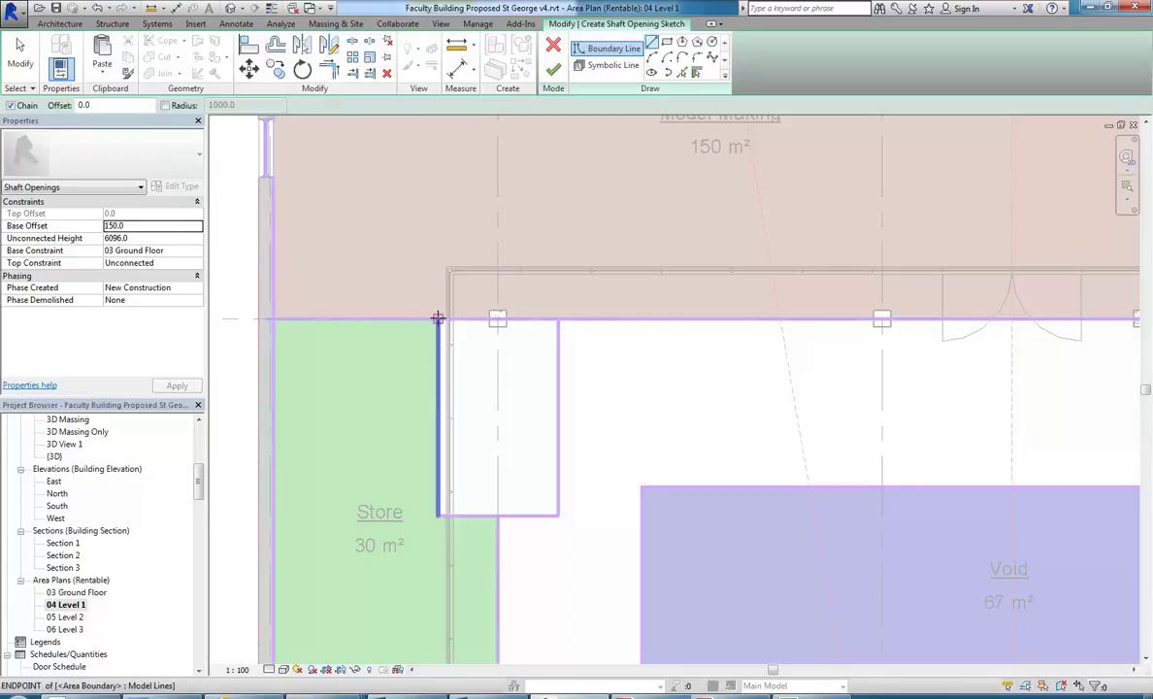
Step: Set the shaft's top constraint to 07 Roof with a -500 top offset
scroll(438, 321, "down", 1)
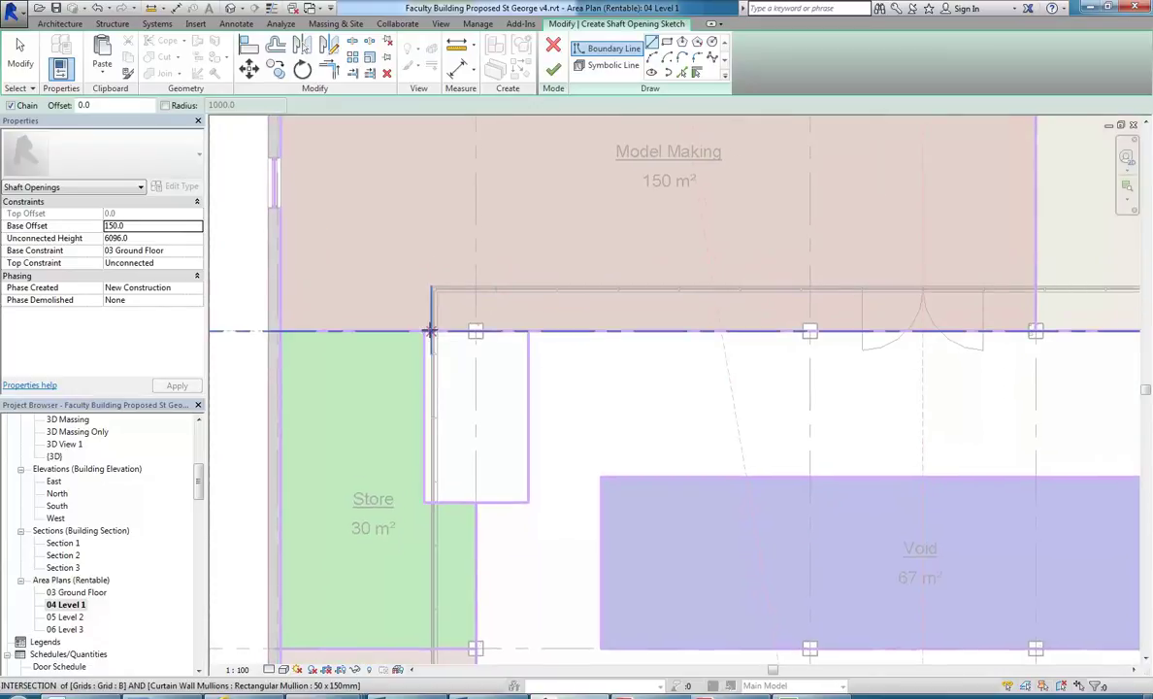
scroll(430, 329, "up", 1)
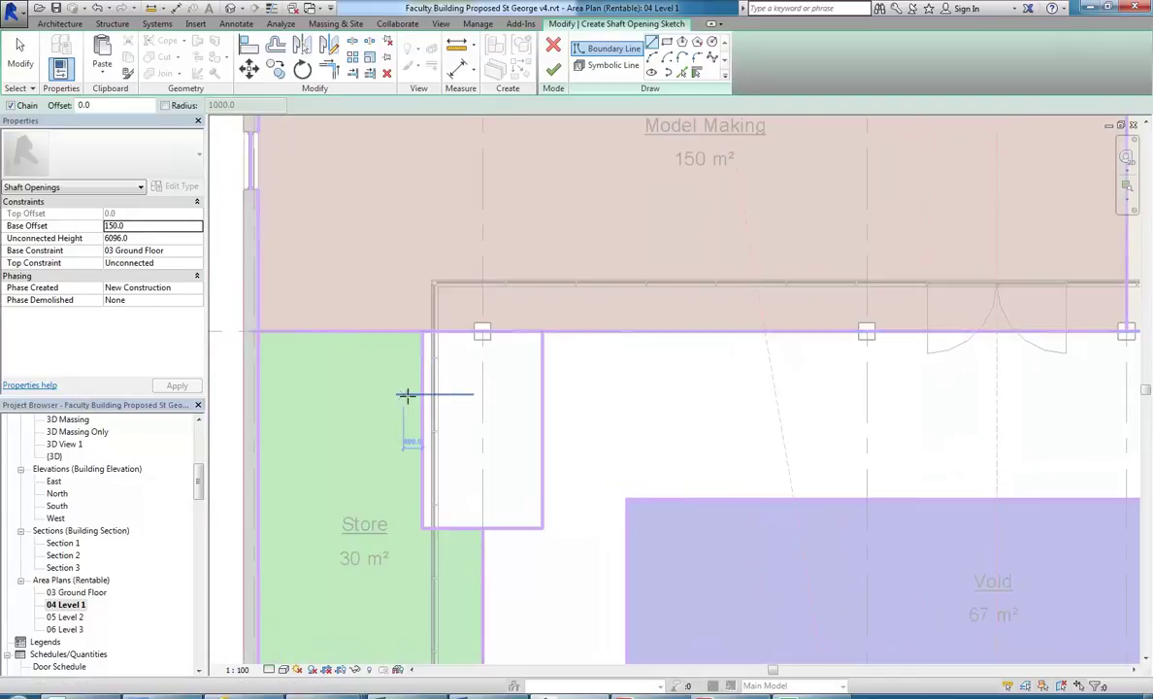
left_click(195, 270)
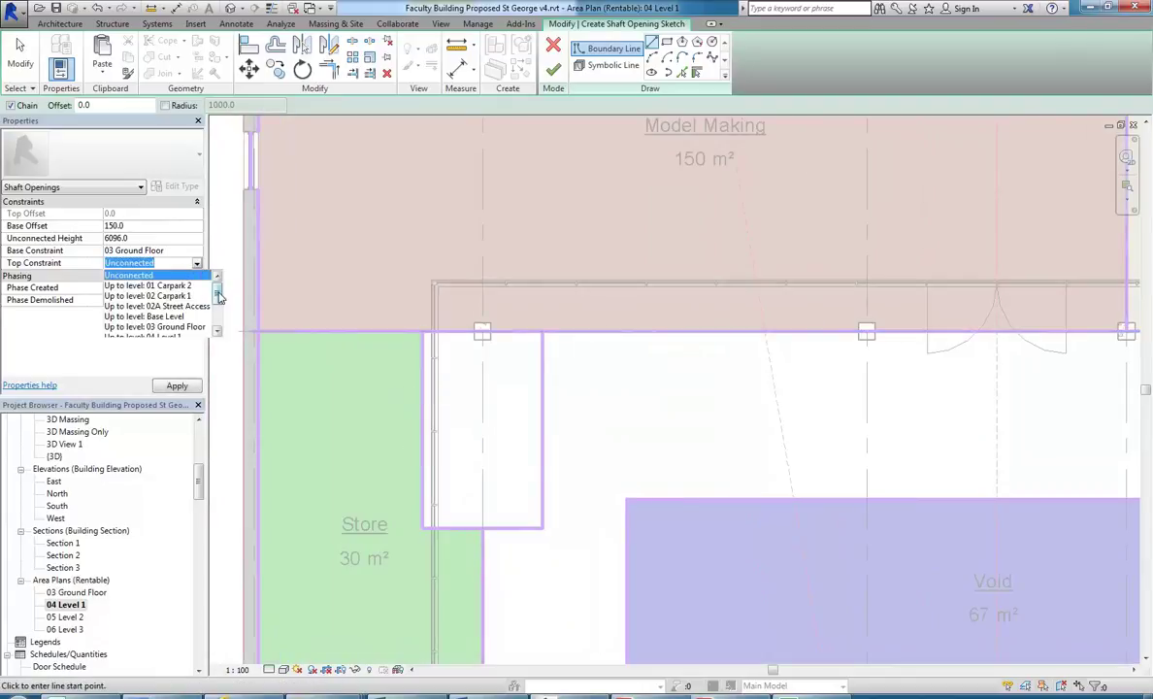
scroll(209, 305, "down", 2)
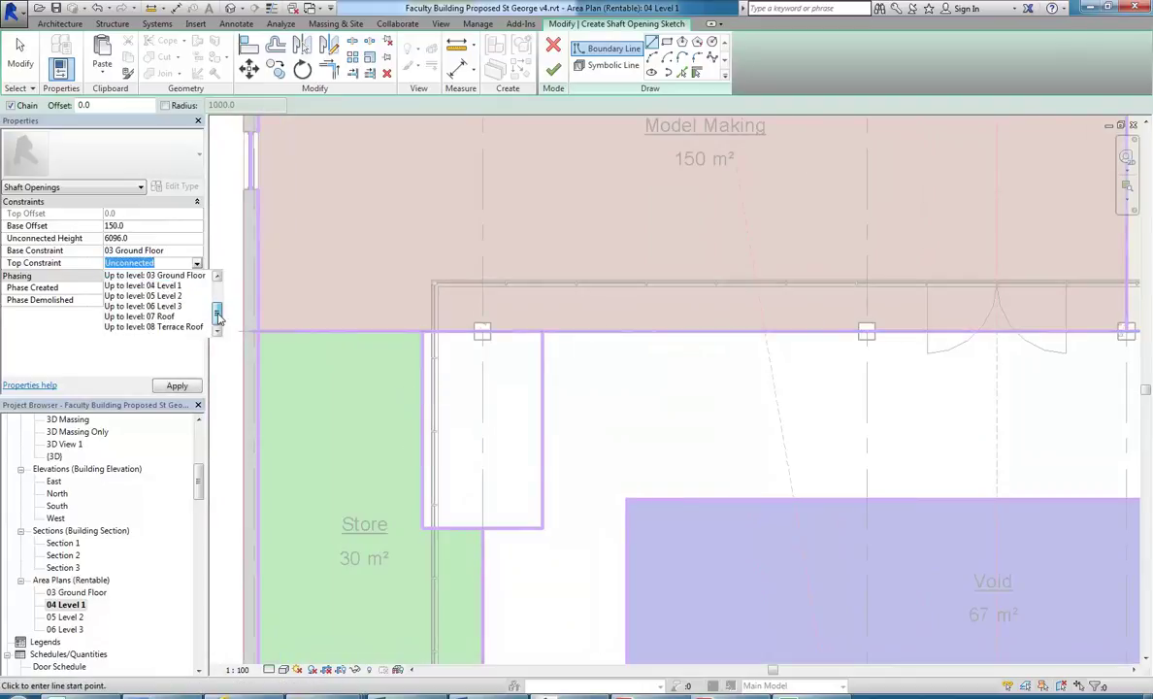
left_click(144, 317)
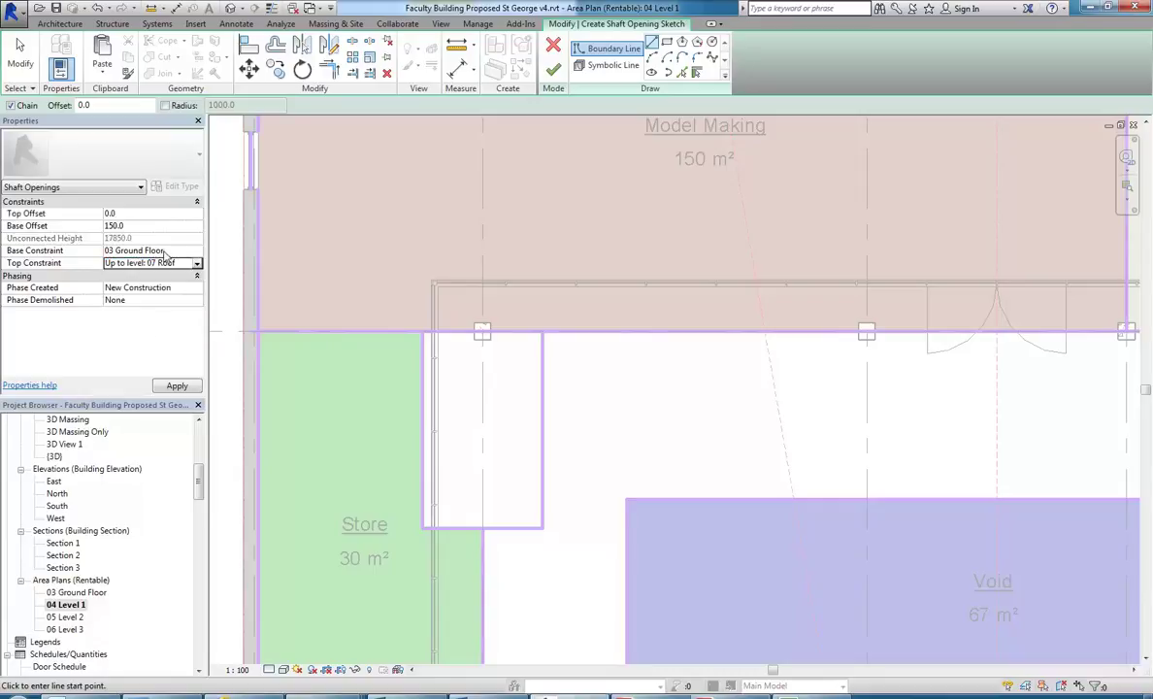
left_click(146, 212)
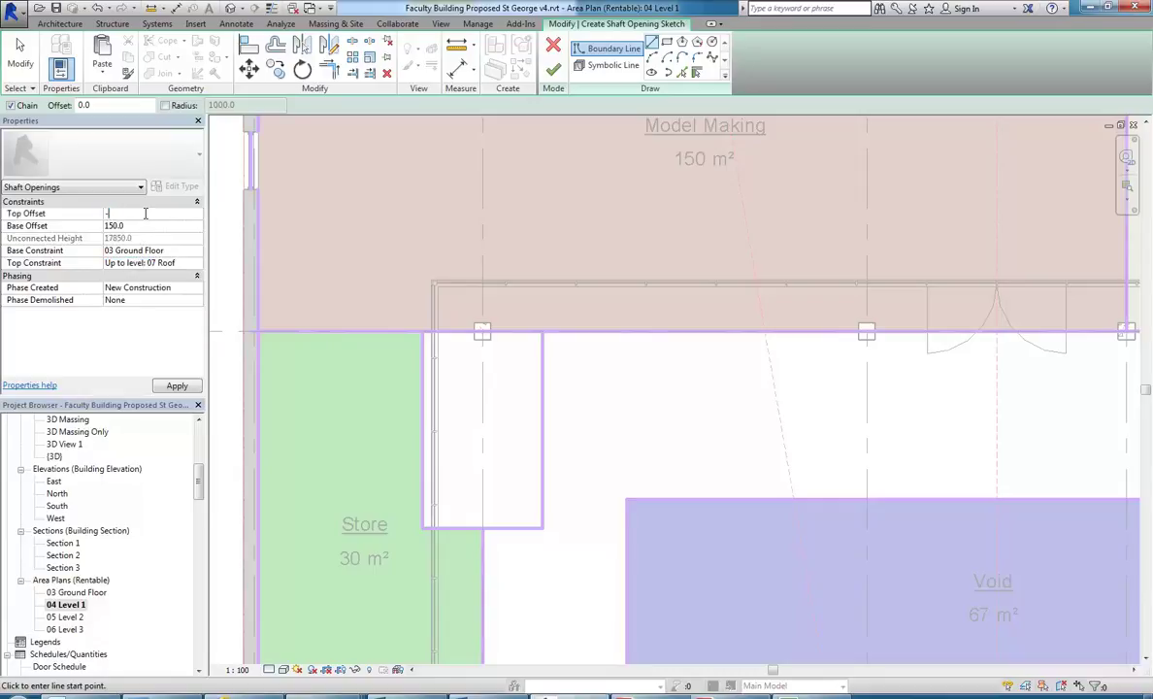
type("-500")
key("Return")
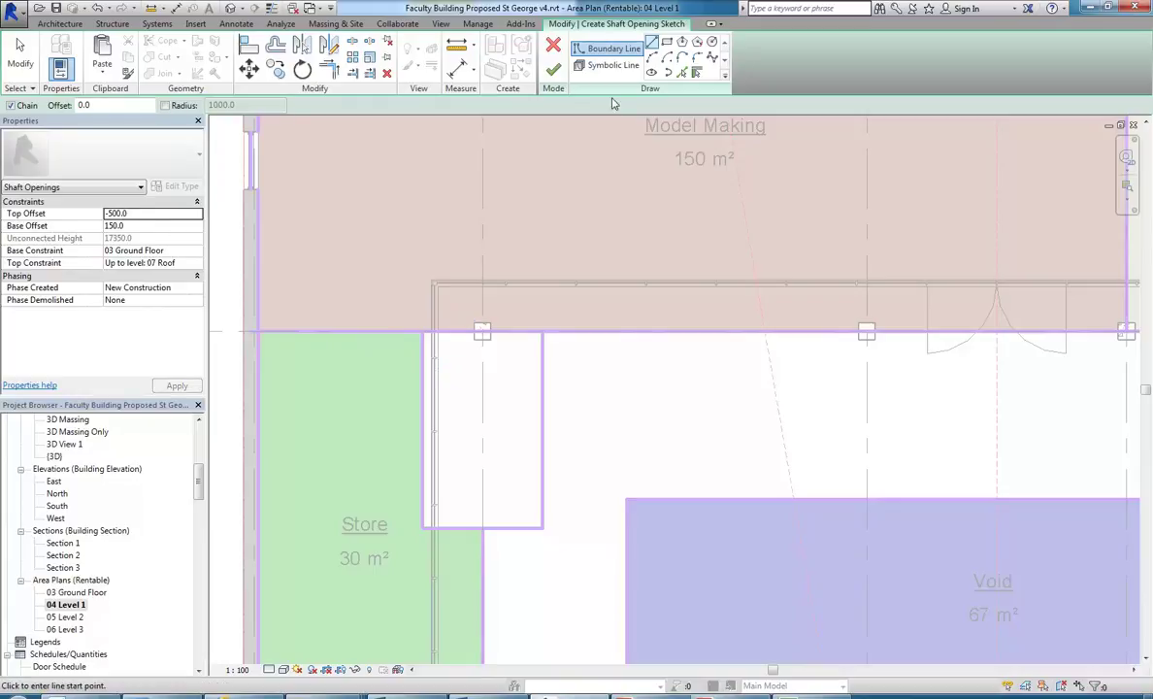
Step: Draw the shaft as a rectangle enclosing the white space beside the Store and finish
left_click(667, 43)
scroll(471, 379, "up", 2)
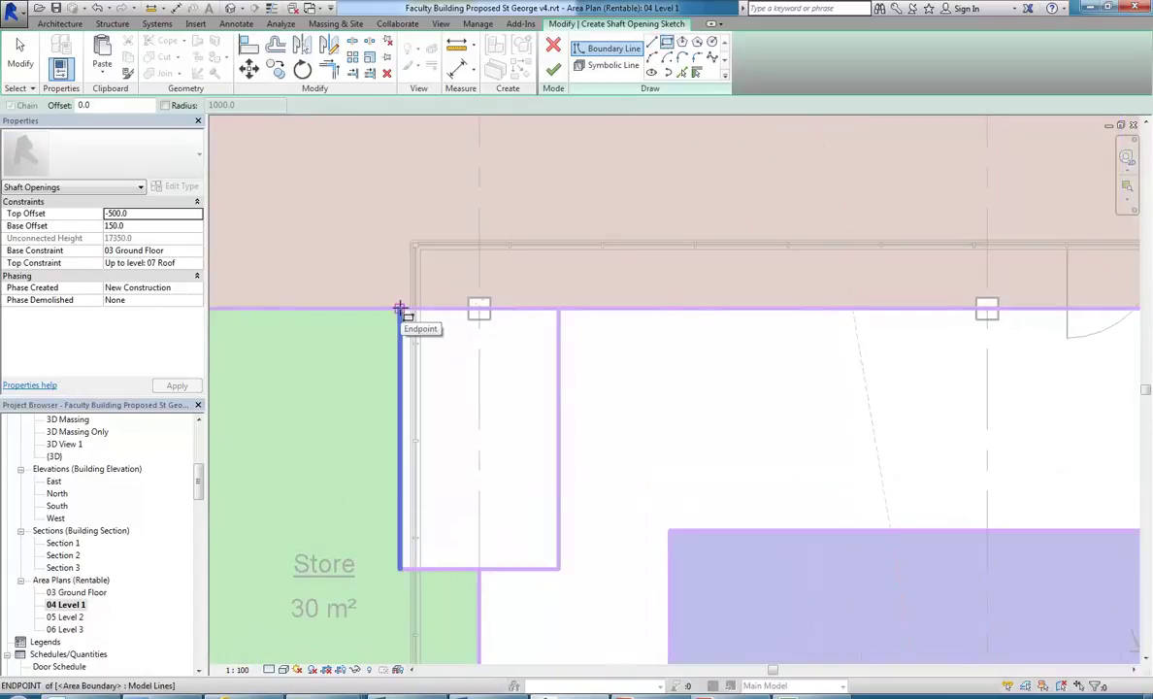
left_click(399, 309)
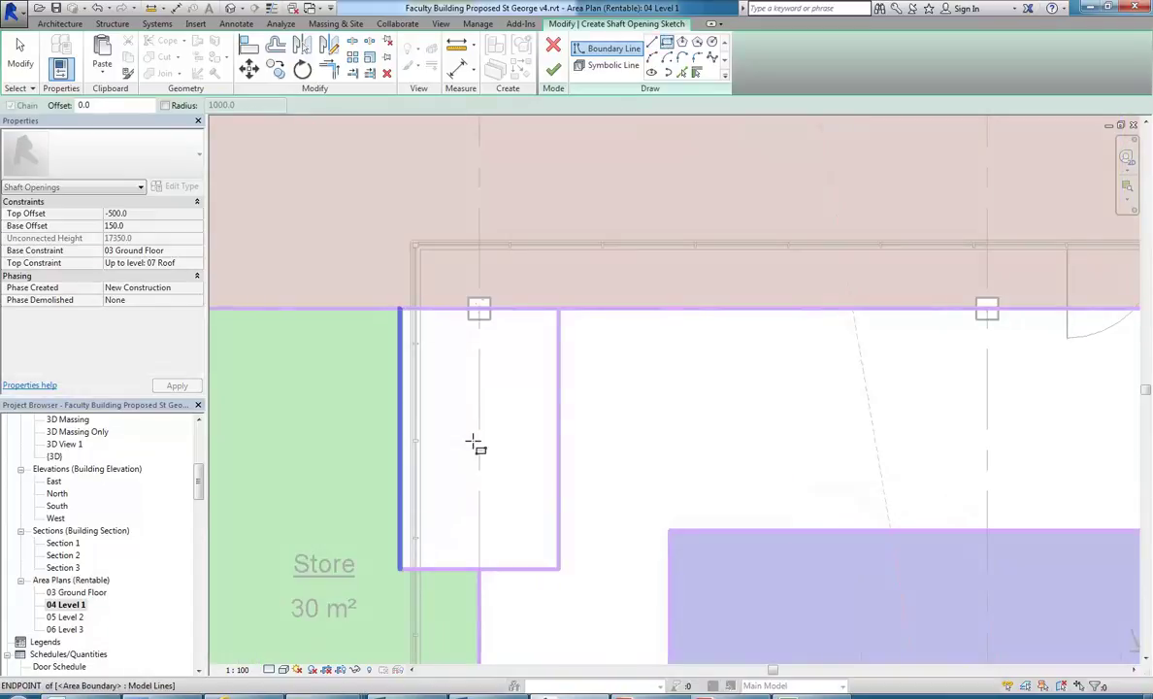
left_click(558, 570)
scroll(602, 521, "down", 1)
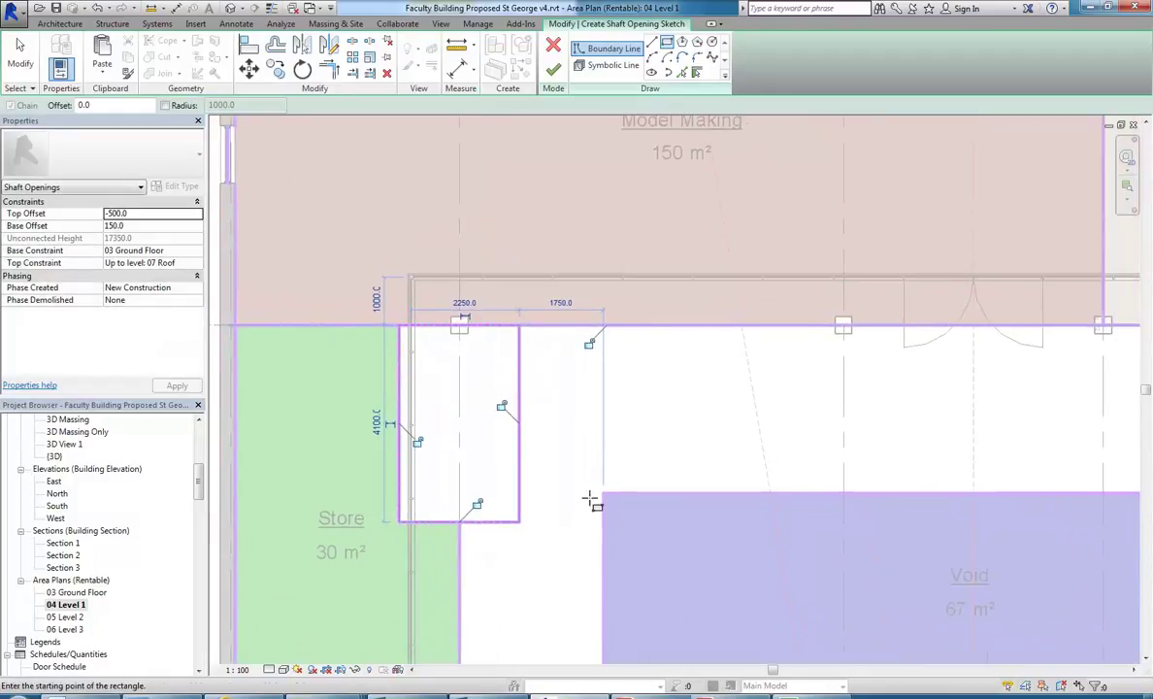
left_click(553, 70)
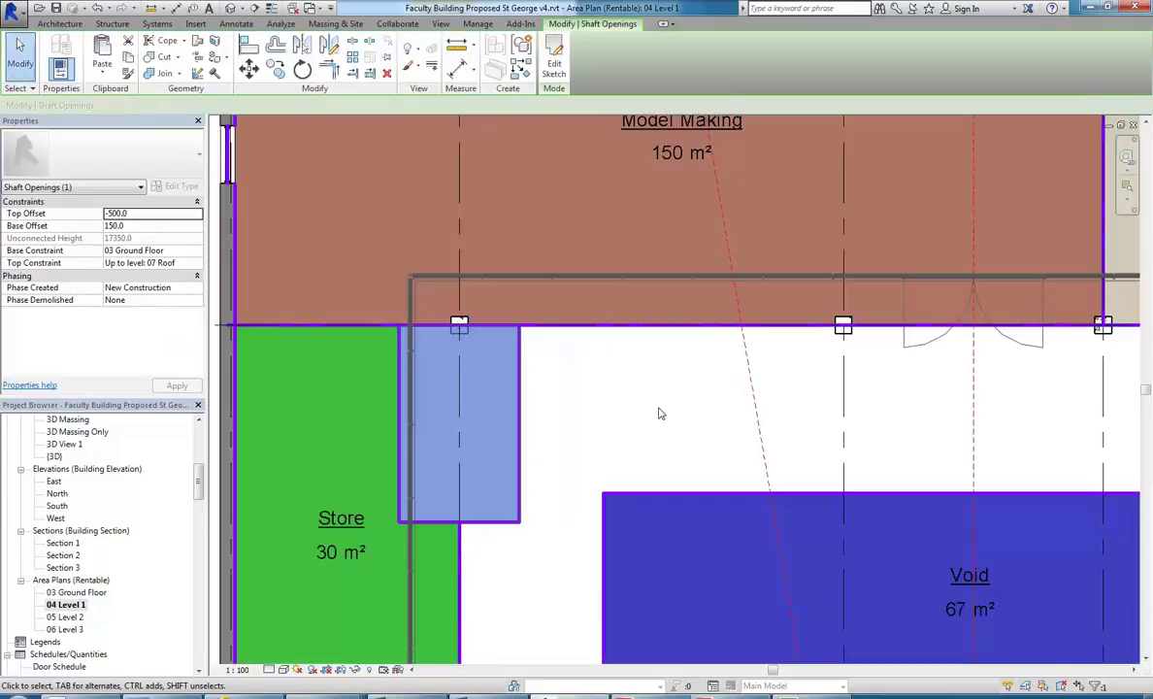
left_click(660, 414)
scroll(578, 386, "down", 3)
scroll(578, 387, "down", 2)
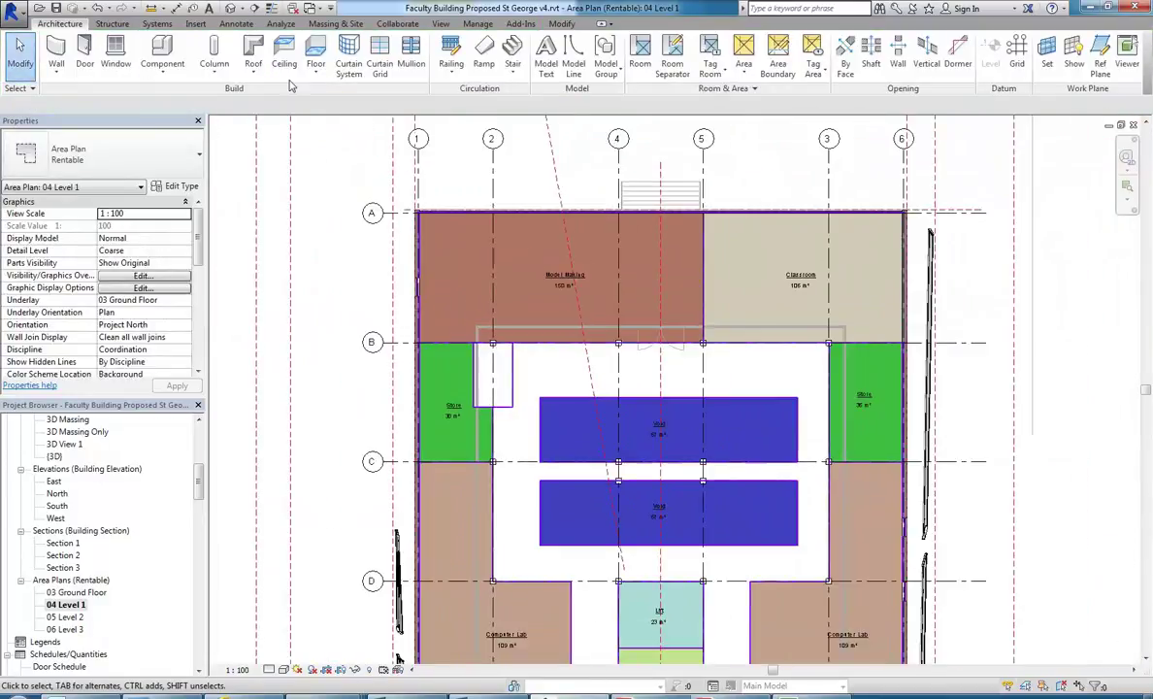
left_click(240, 9)
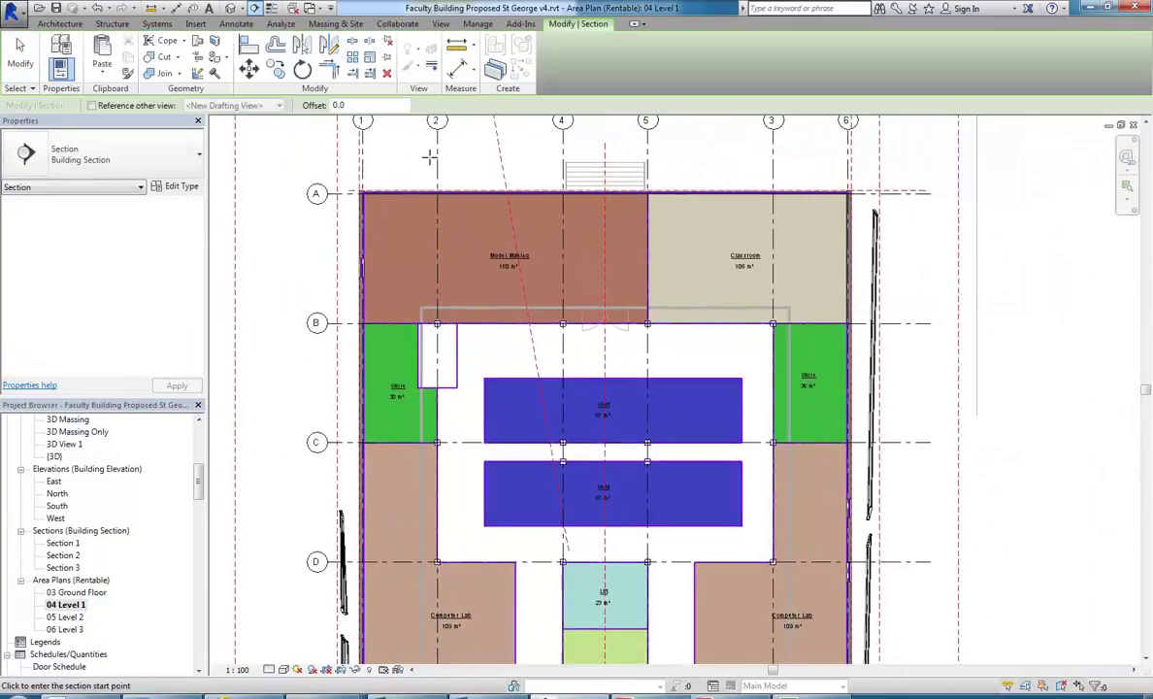
left_click(400, 152)
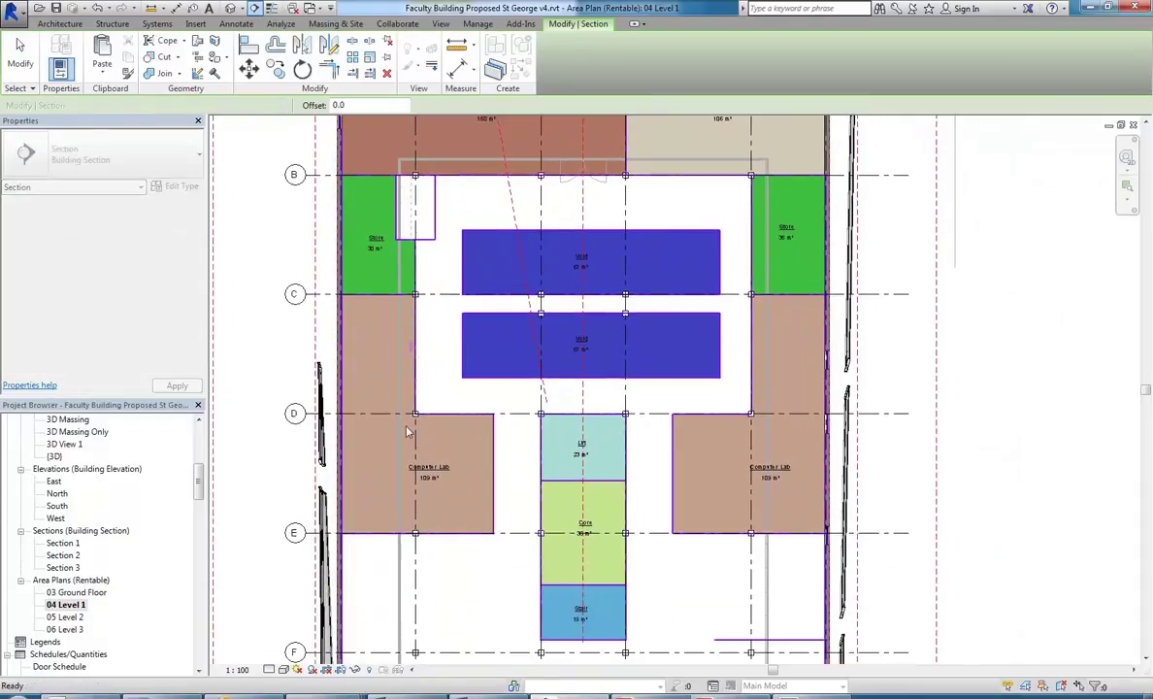
left_click(431, 573)
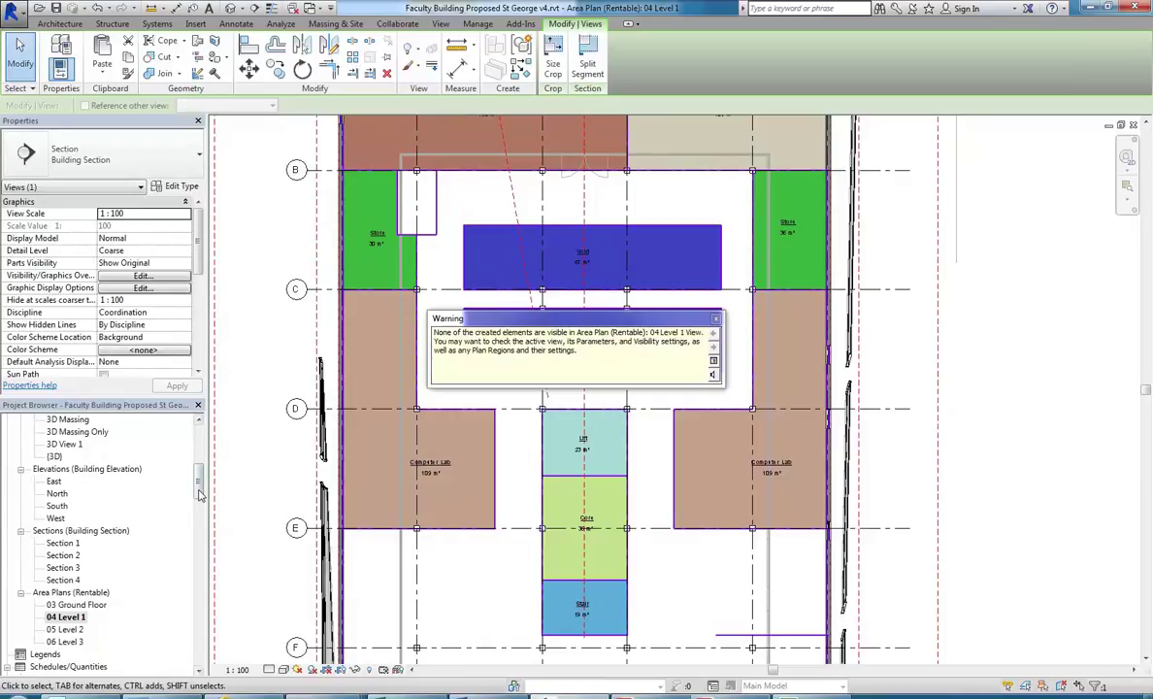
key("Escape")
scroll(185, 437, "up", 7)
double_click(81, 469)
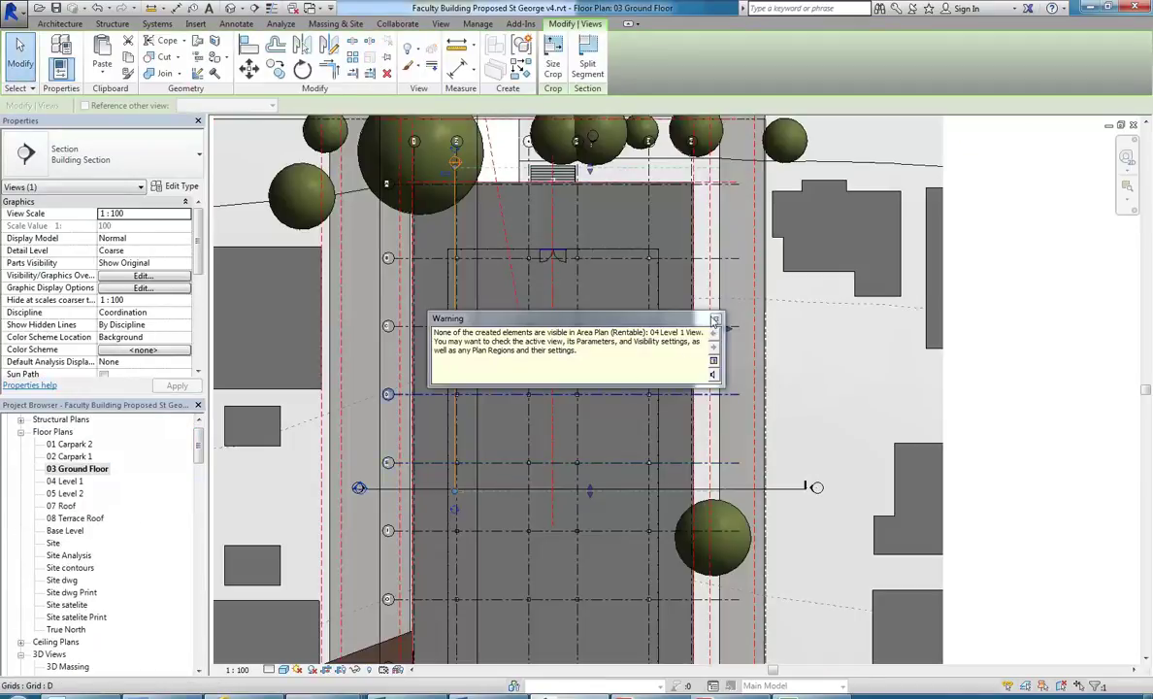
left_click(715, 320)
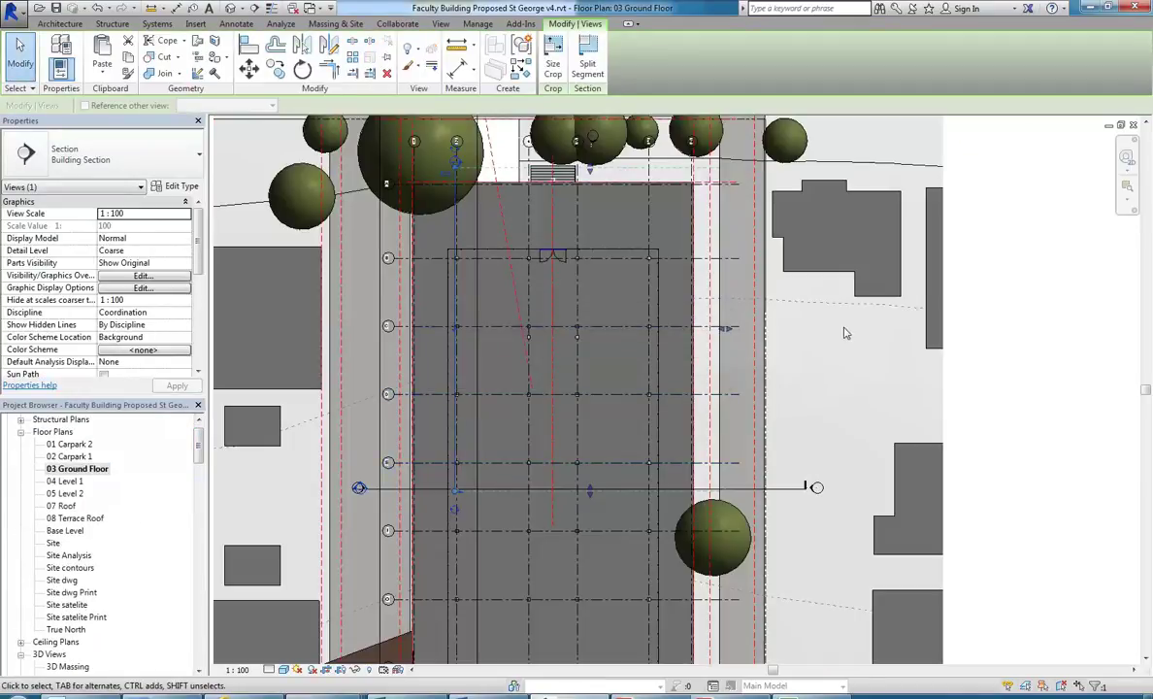
key("Escape")
middle_click_drag(458, 170, 475, 238)
scroll(475, 238, "up", 3)
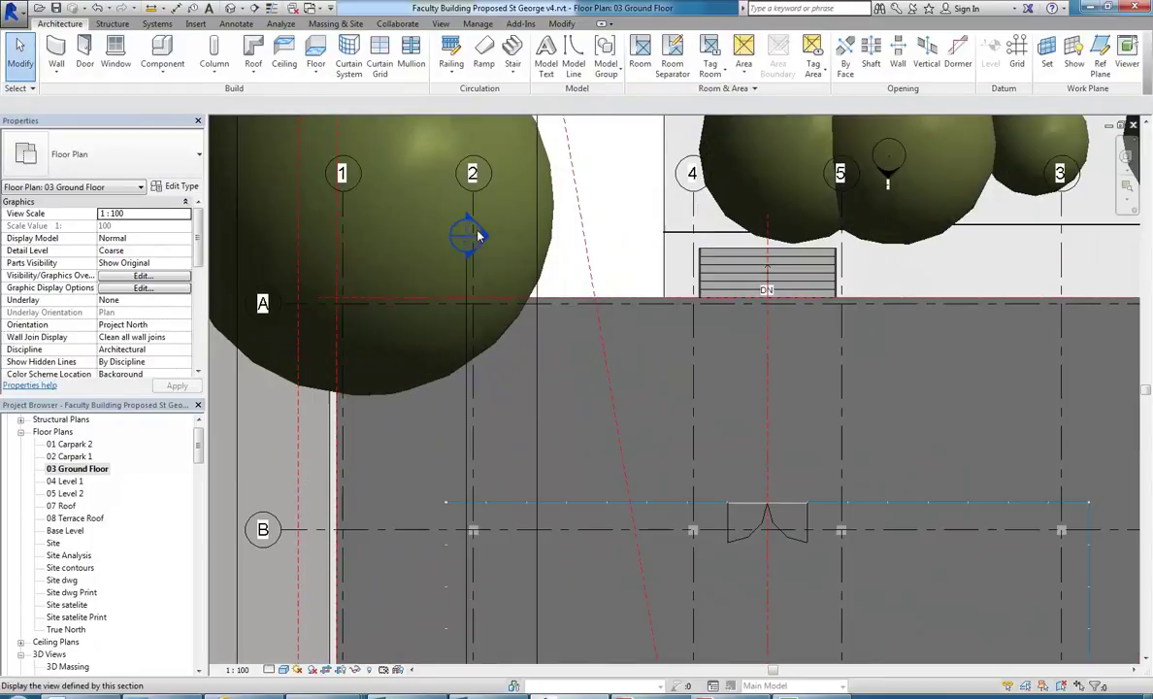
double_click(471, 236)
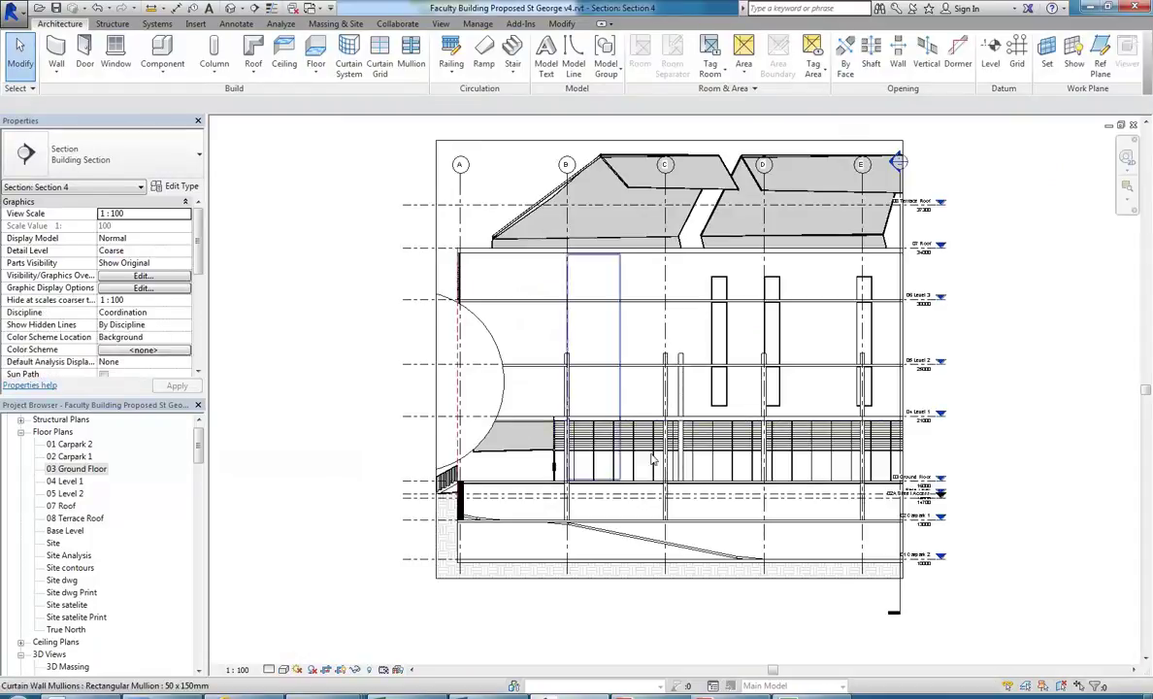
scroll(610, 476, "up", 2)
scroll(515, 402, "up", 3)
scroll(543, 417, "up", 3)
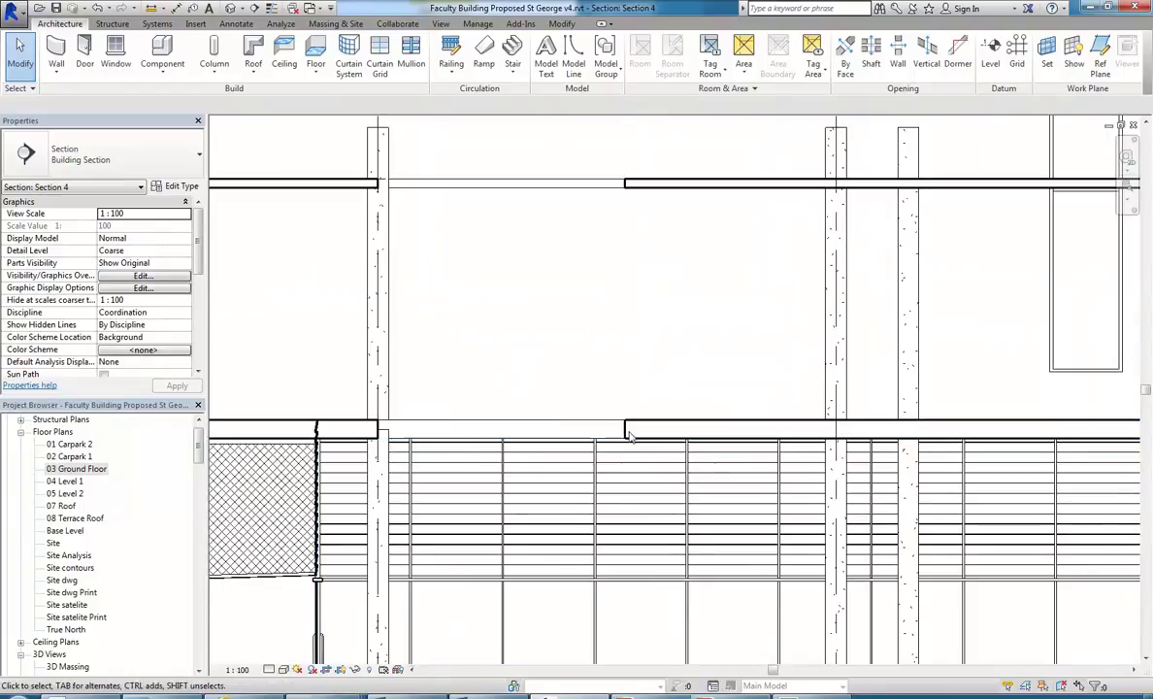
scroll(592, 418, "down", 4)
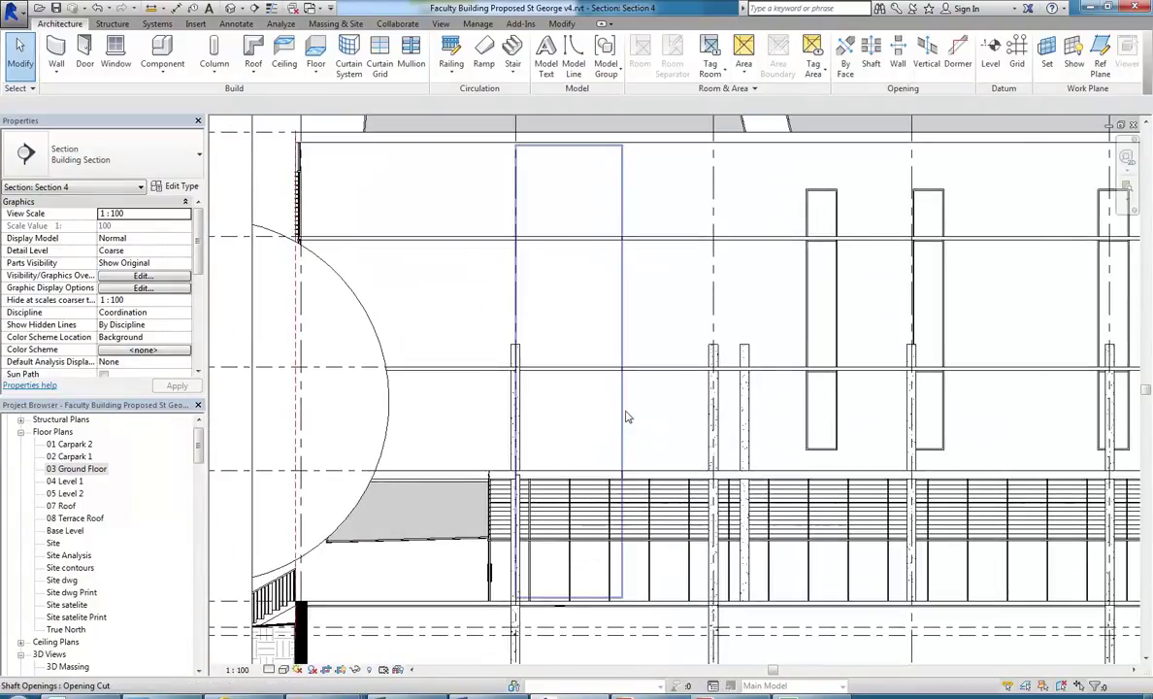
left_click(626, 415)
left_click(659, 411)
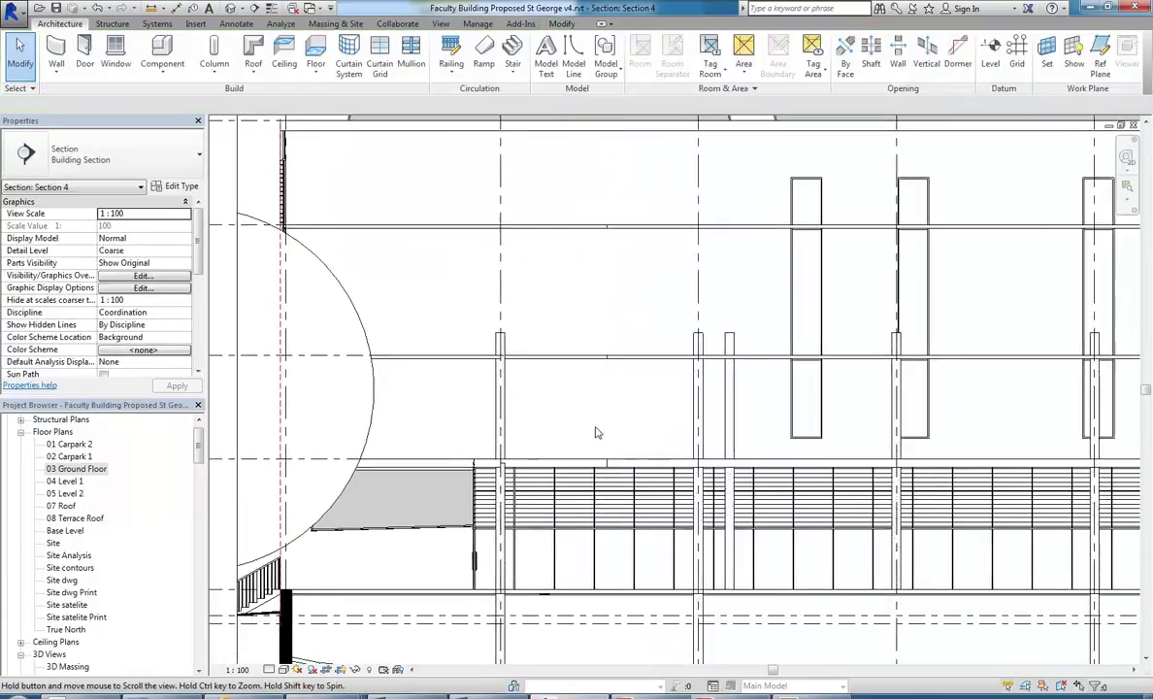
middle_click_drag(615, 448, 600, 437)
left_click(606, 442)
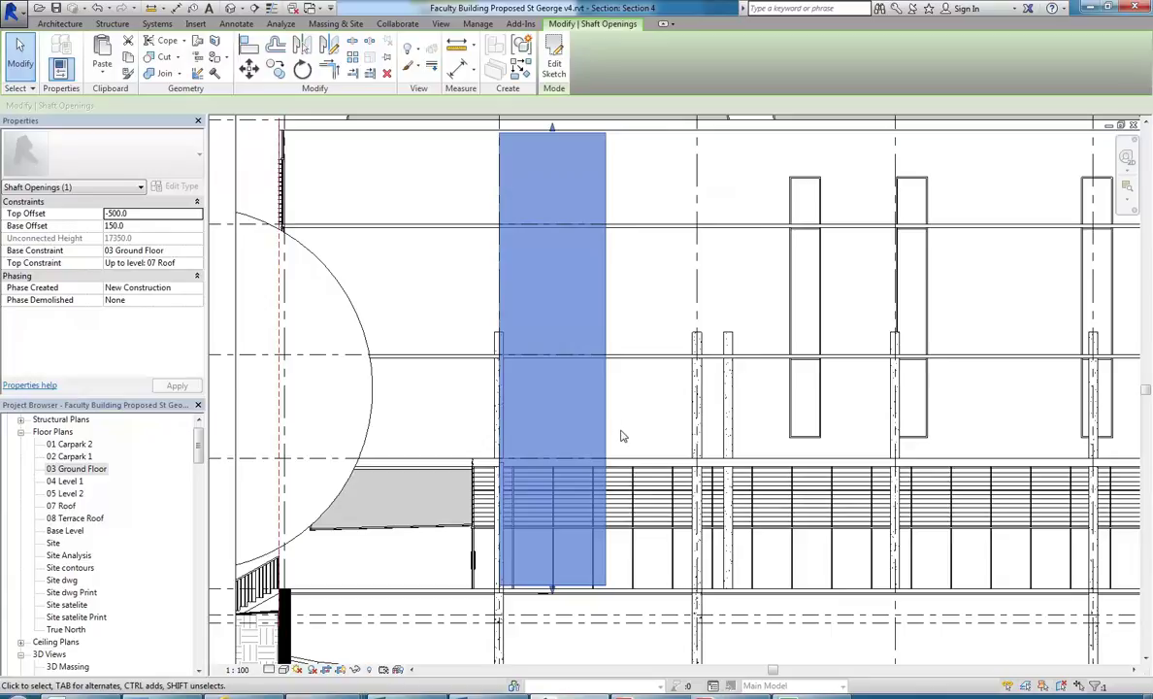
key("Escape")
scroll(612, 360, "up", 3)
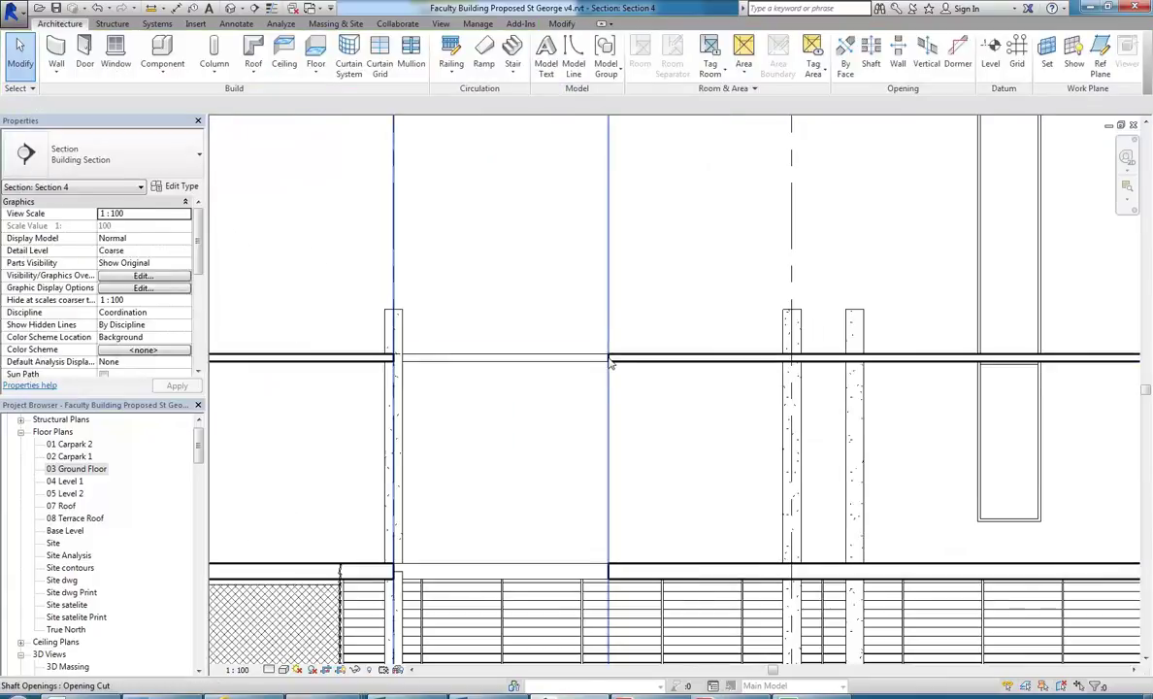
scroll(612, 362, "down", 3)
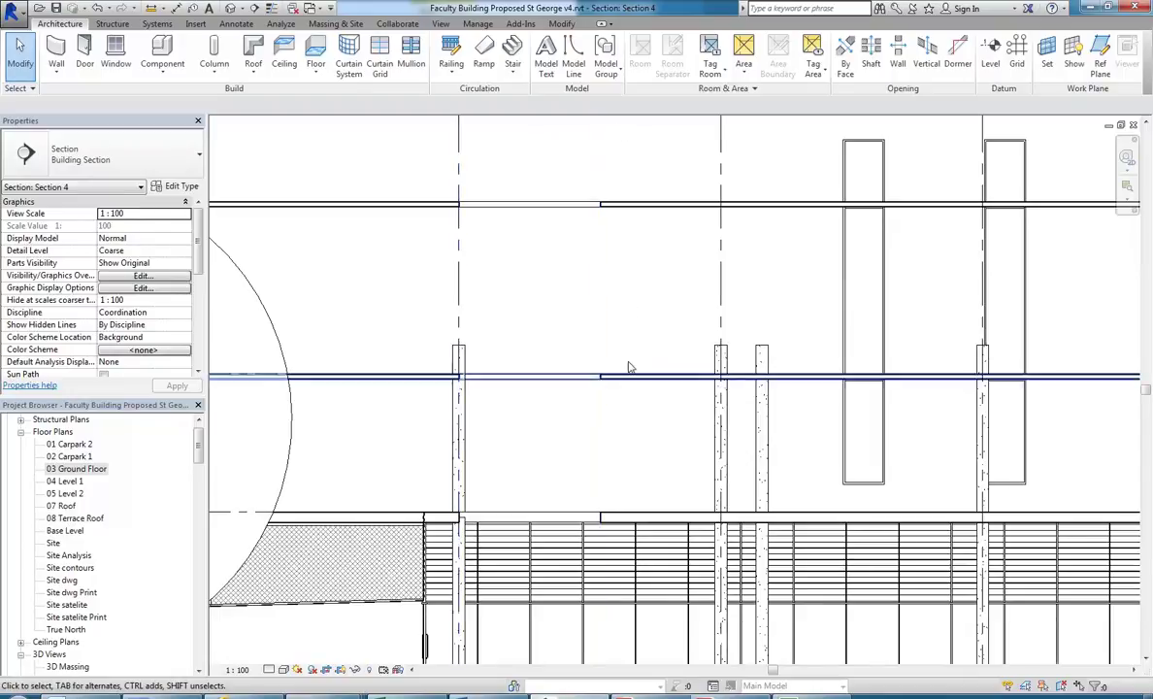
scroll(631, 362, "down", 3)
left_click(568, 453)
scroll(563, 451, "up", 1)
scroll(544, 440, "up", 1)
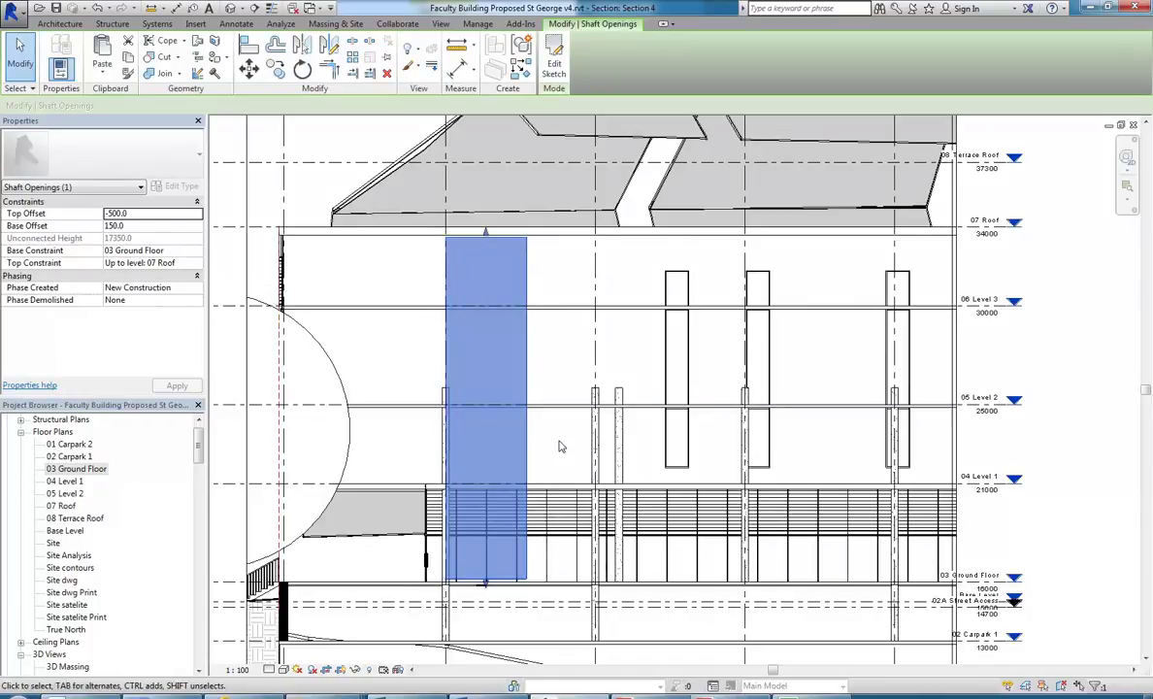
left_click(558, 458)
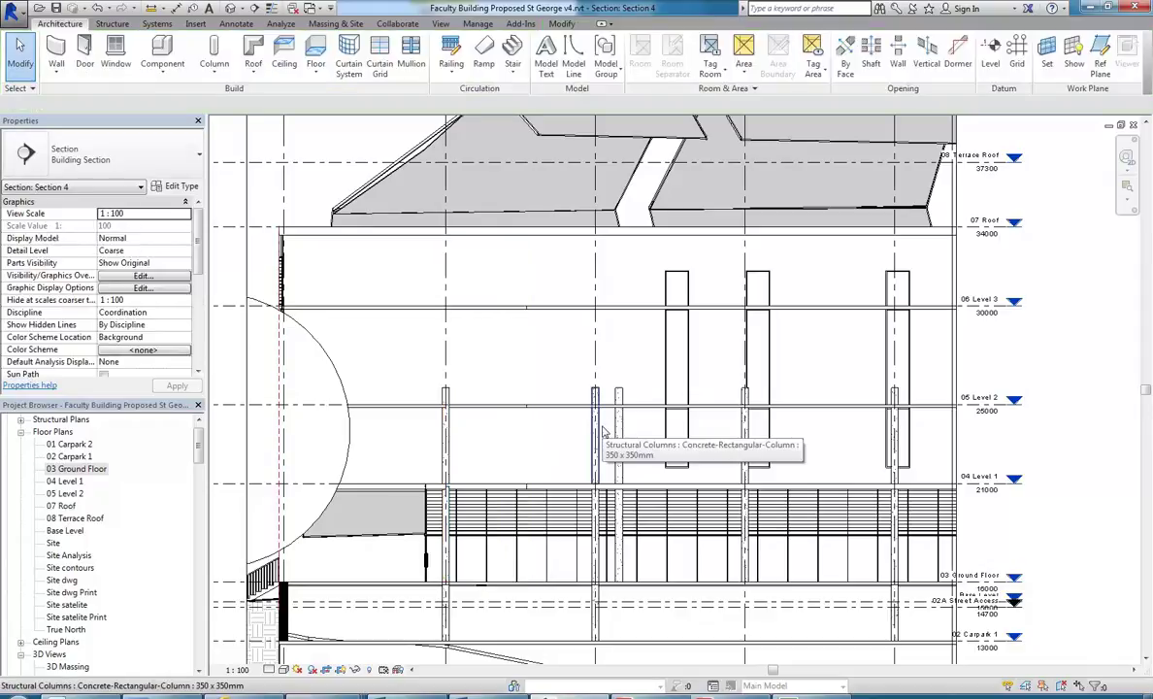
Step: On 03 Ground Floor, start an in-place Generic Models family and begin naming it 'Void shaft'
double_click(76, 468)
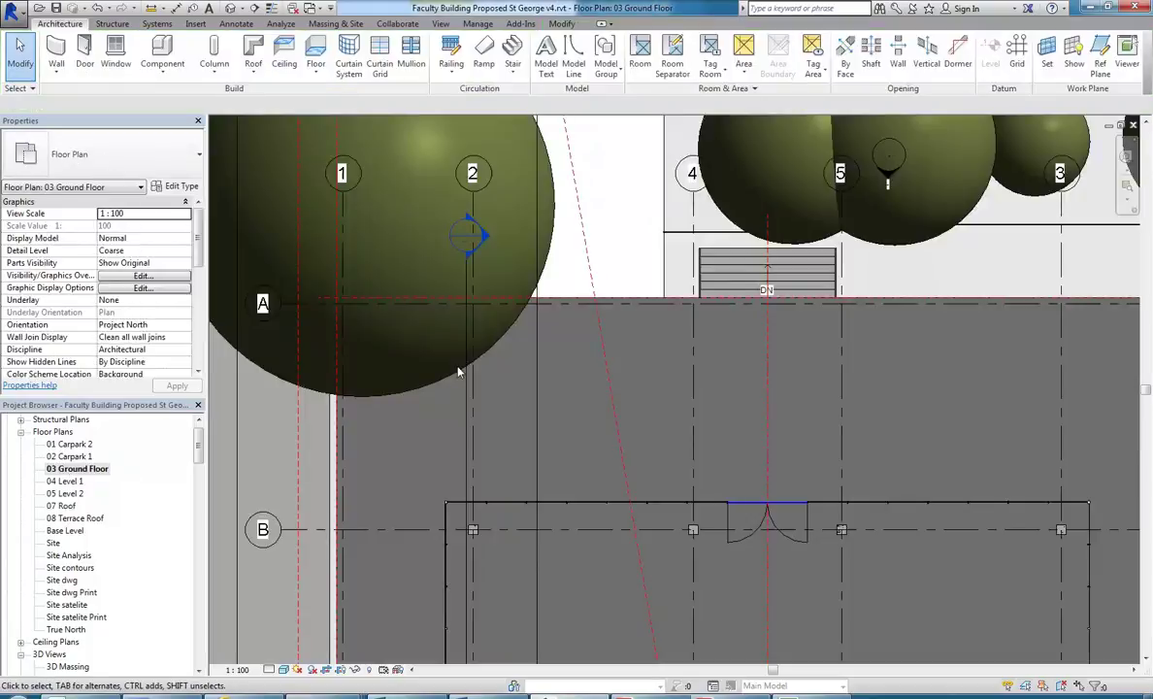
scroll(469, 270, "down", 2)
scroll(456, 447, "up", 3)
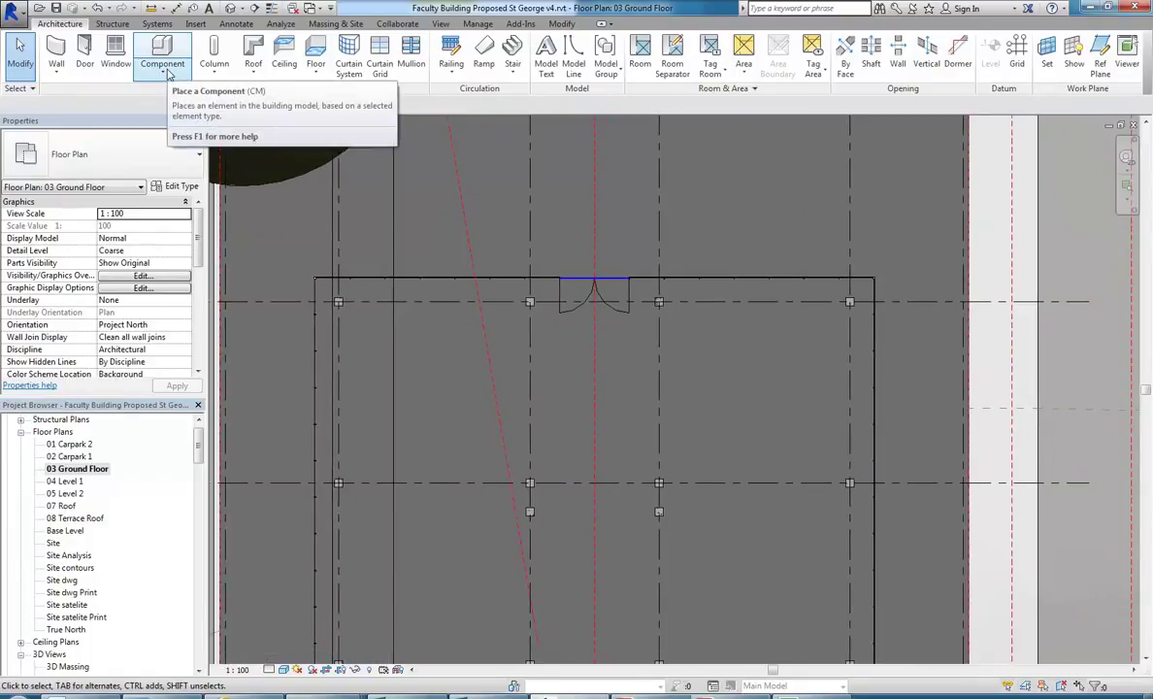
left_click(165, 76)
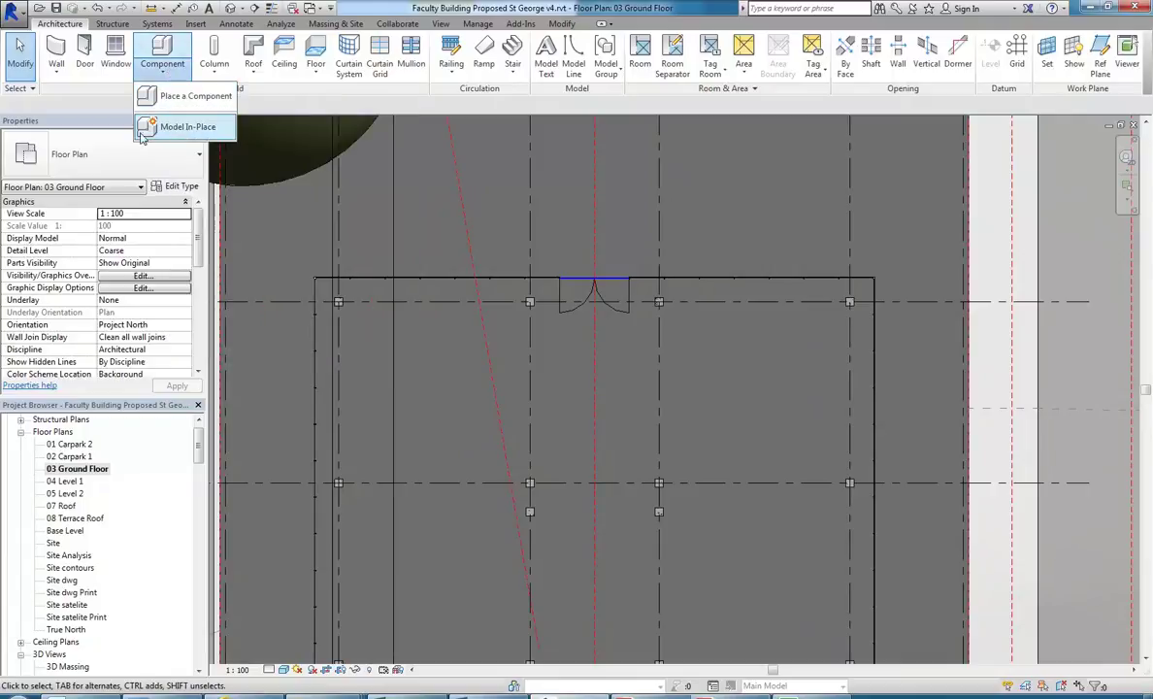
left_click(188, 127)
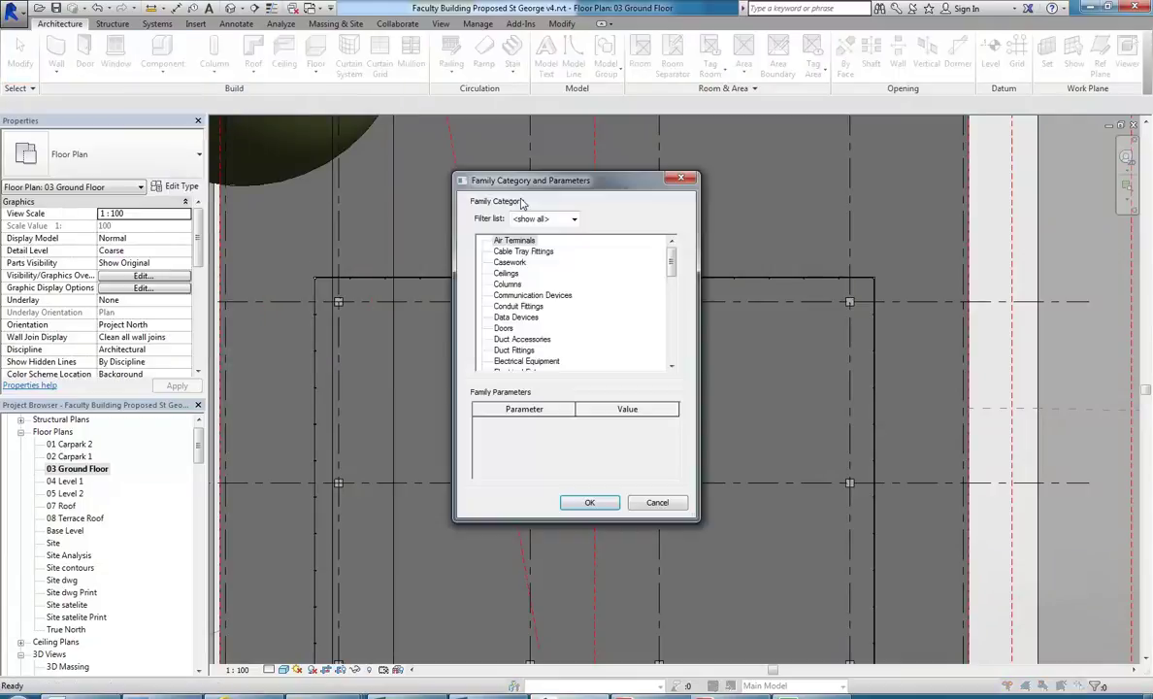
scroll(673, 274, "down", 1)
scroll(672, 274, "down", 2)
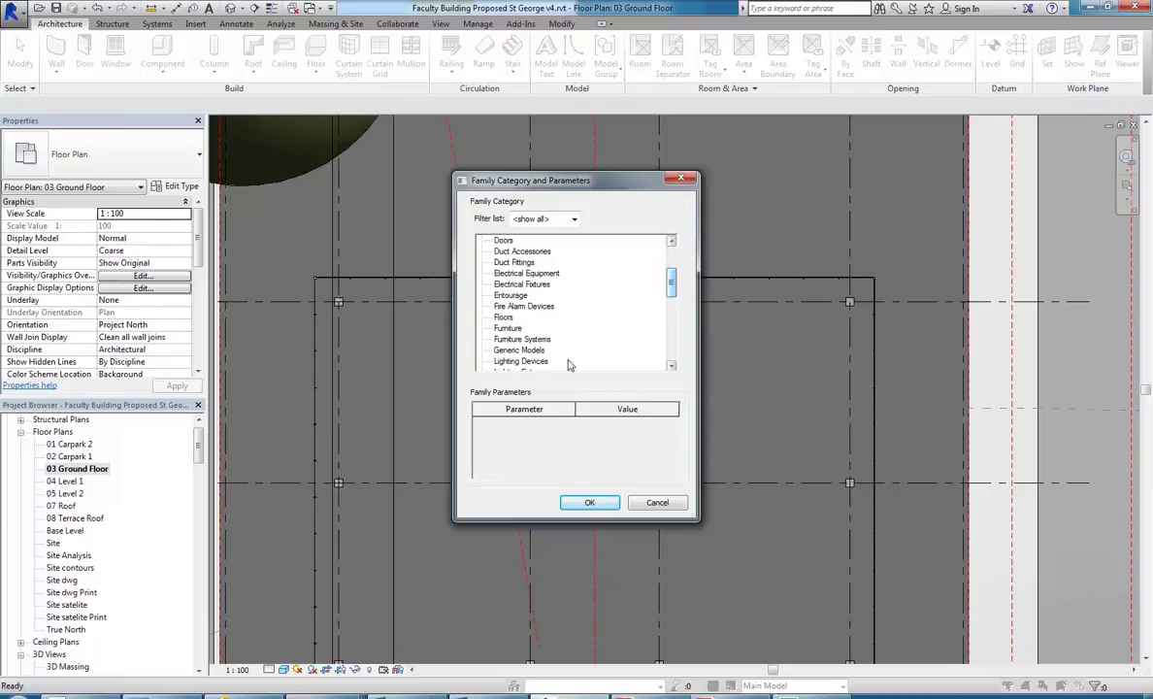
left_click(519, 350)
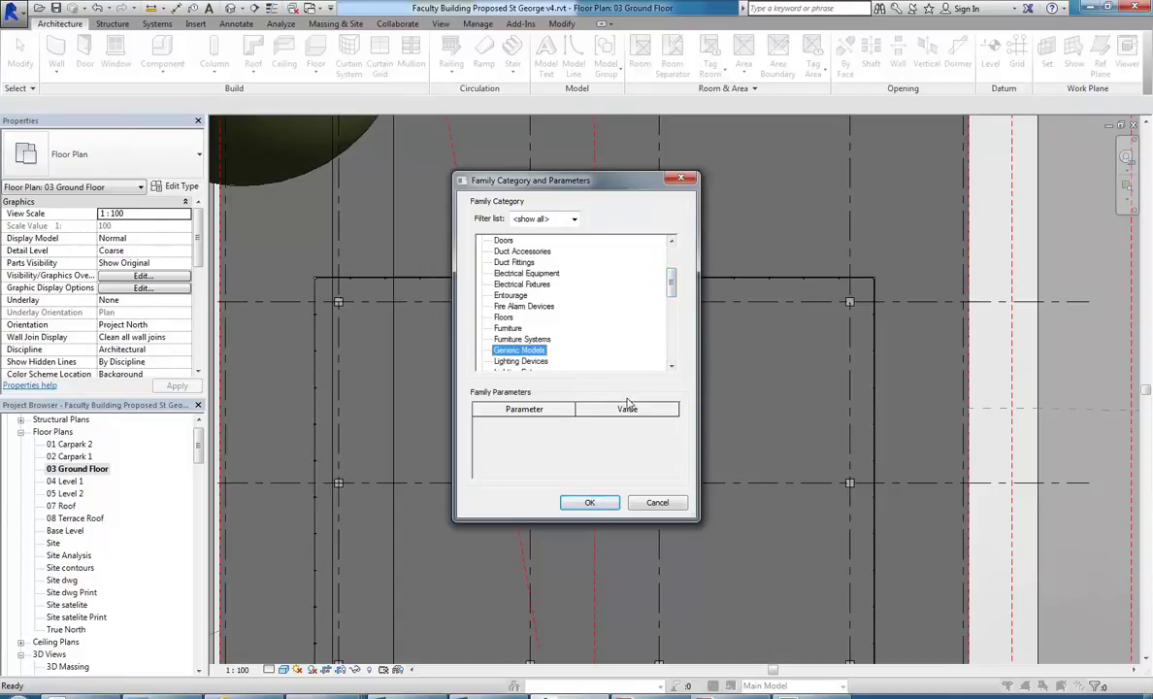
left_click(592, 502)
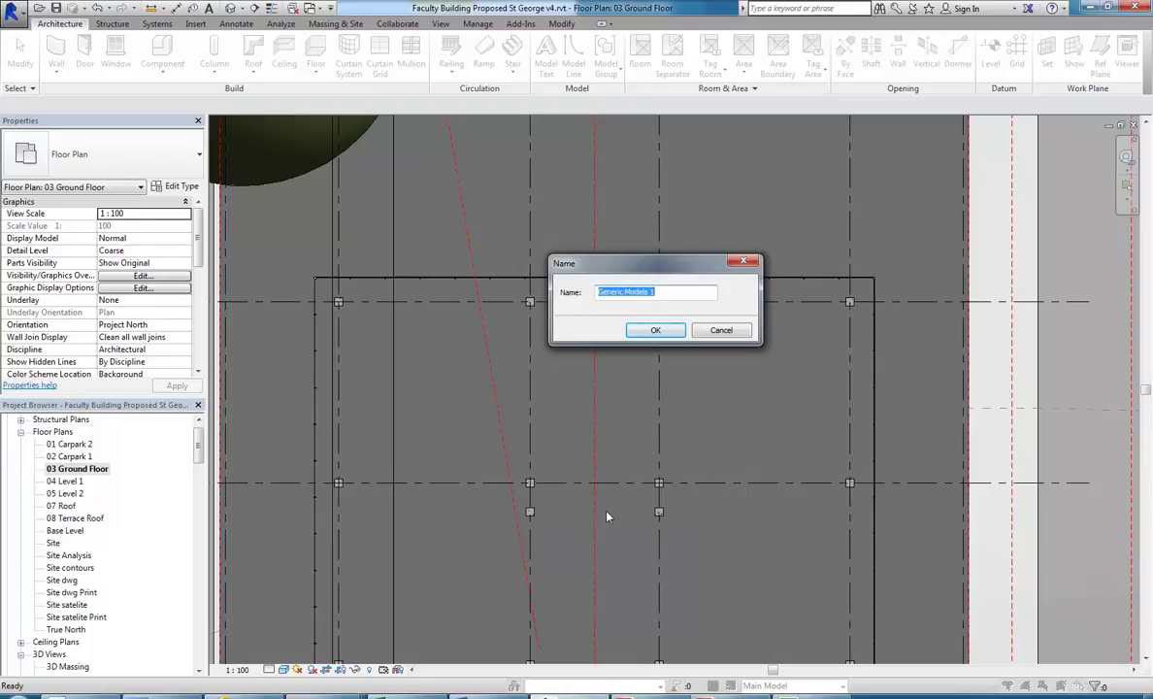
type("Void shaft")
Step: Confirm the 'Void shaft' name, review the Void Forms options, then start a solid Blend
left_click(656, 330)
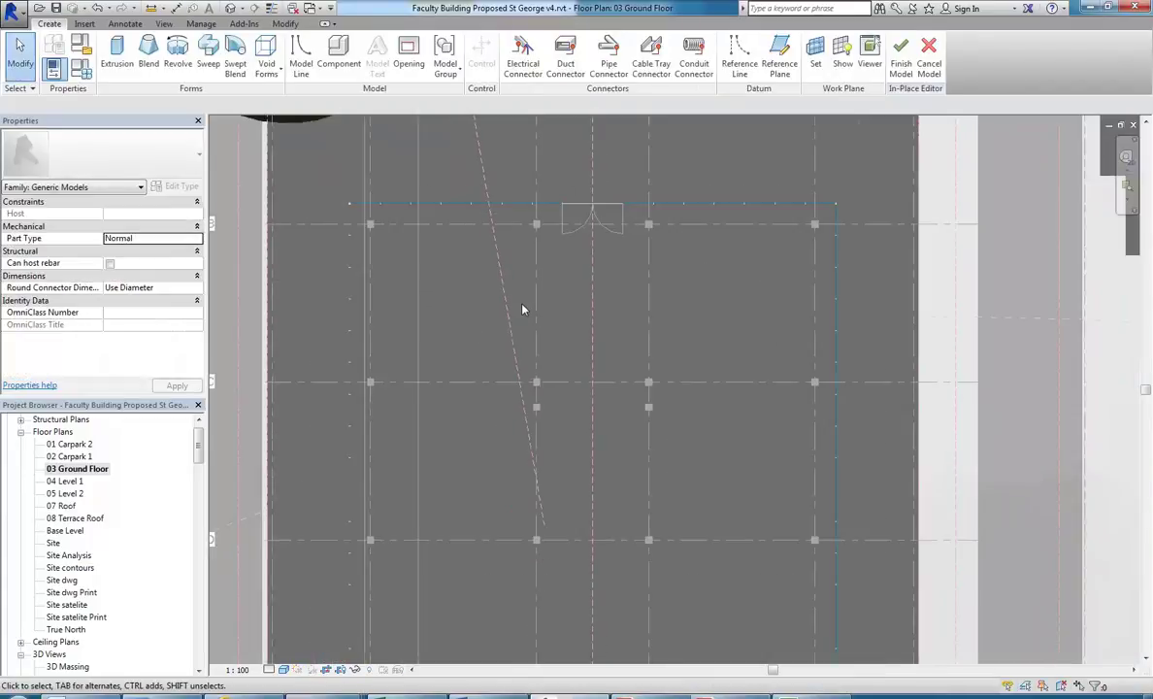
scroll(597, 360, "up", 1)
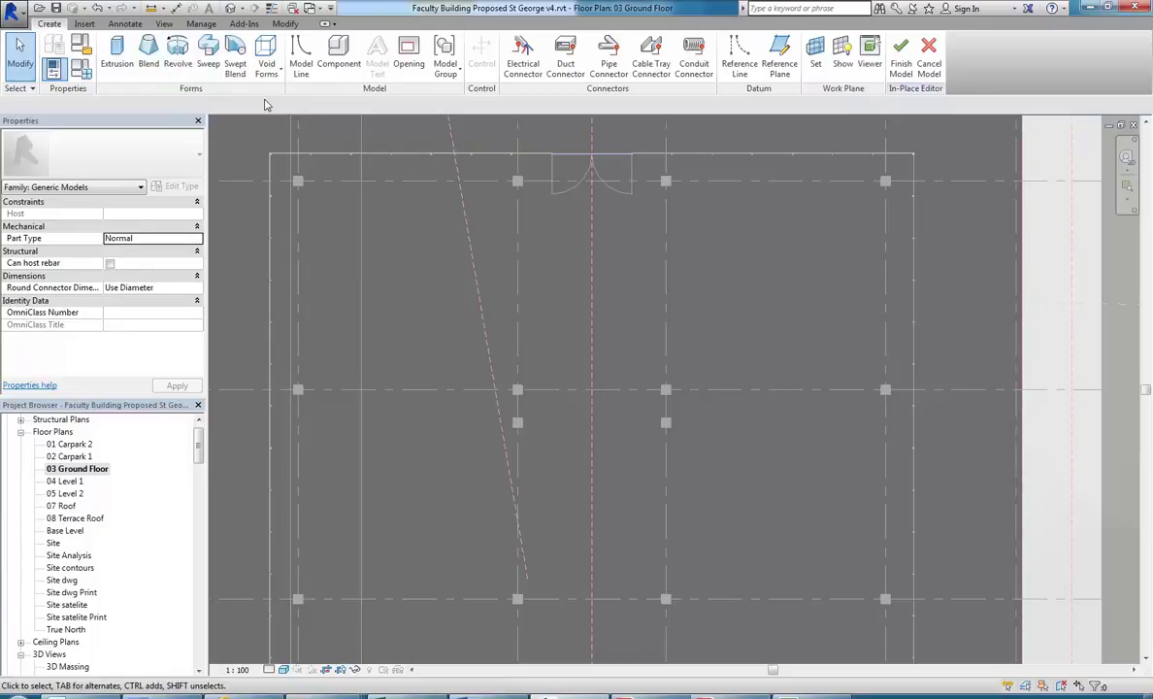
left_click(267, 62)
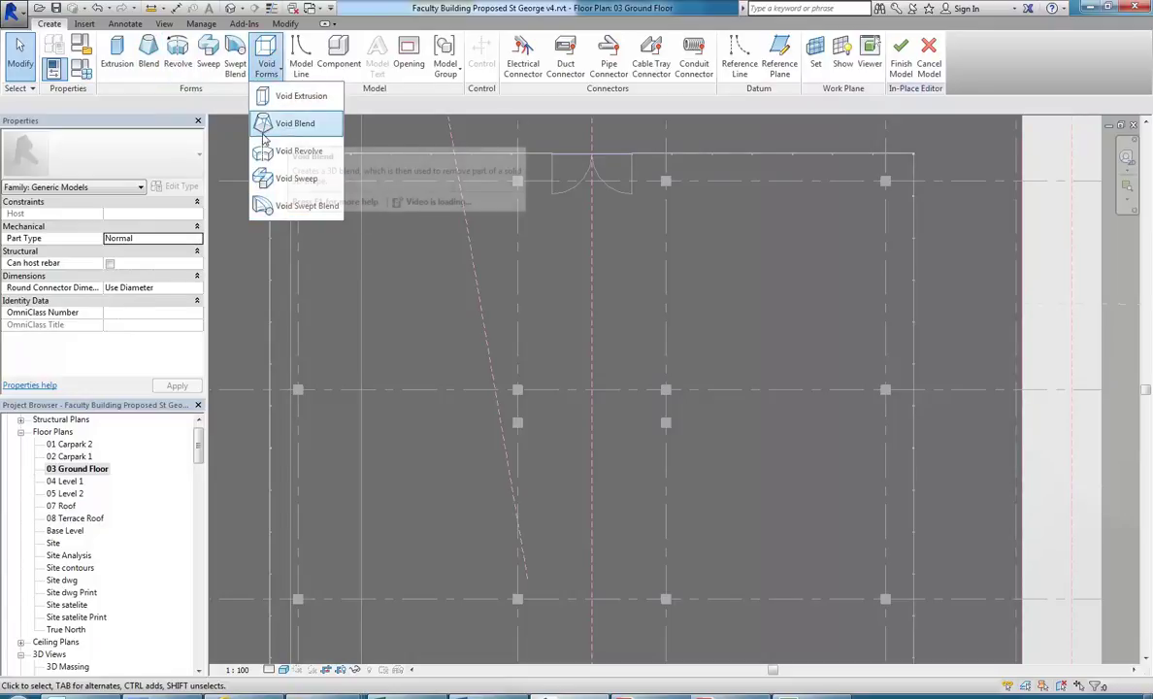
left_click(145, 48)
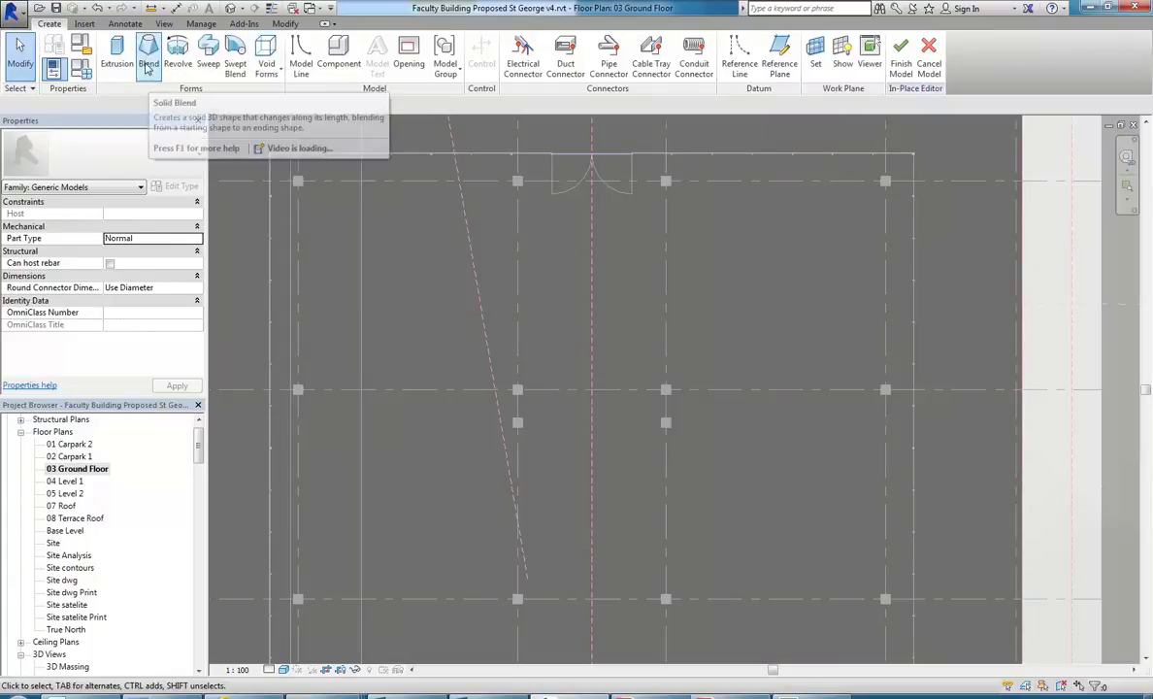
left_click(147, 58)
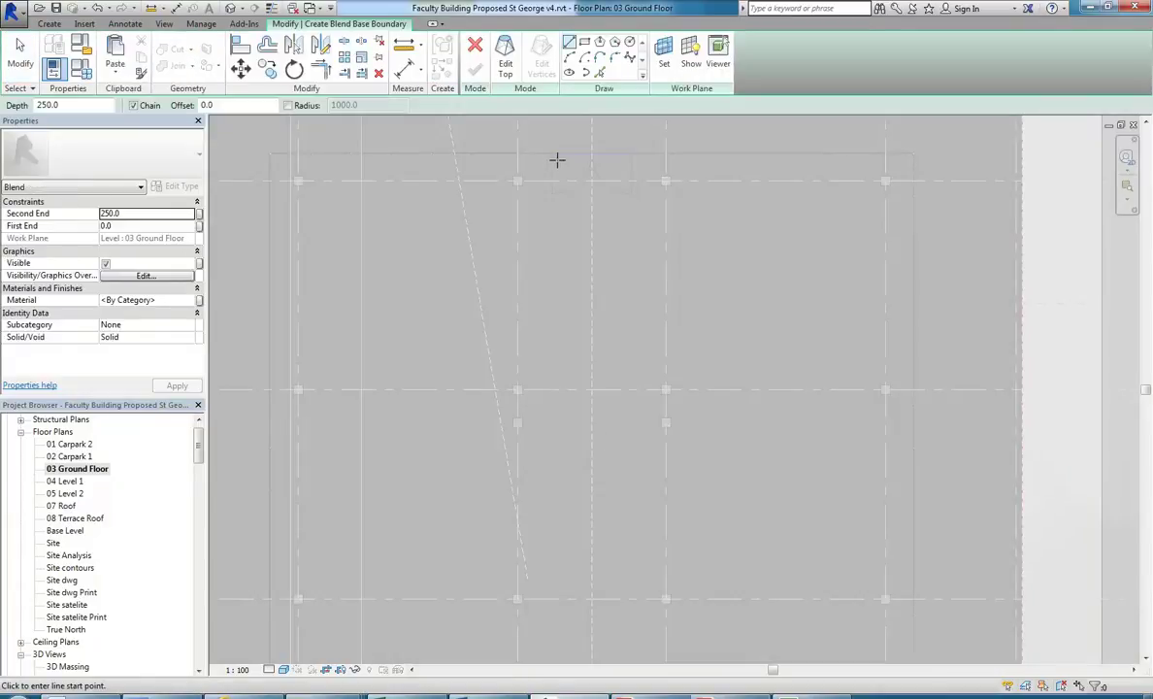
Step: Sketch the blend's 13900 × 7400 rectangular base boundary
left_click(584, 43)
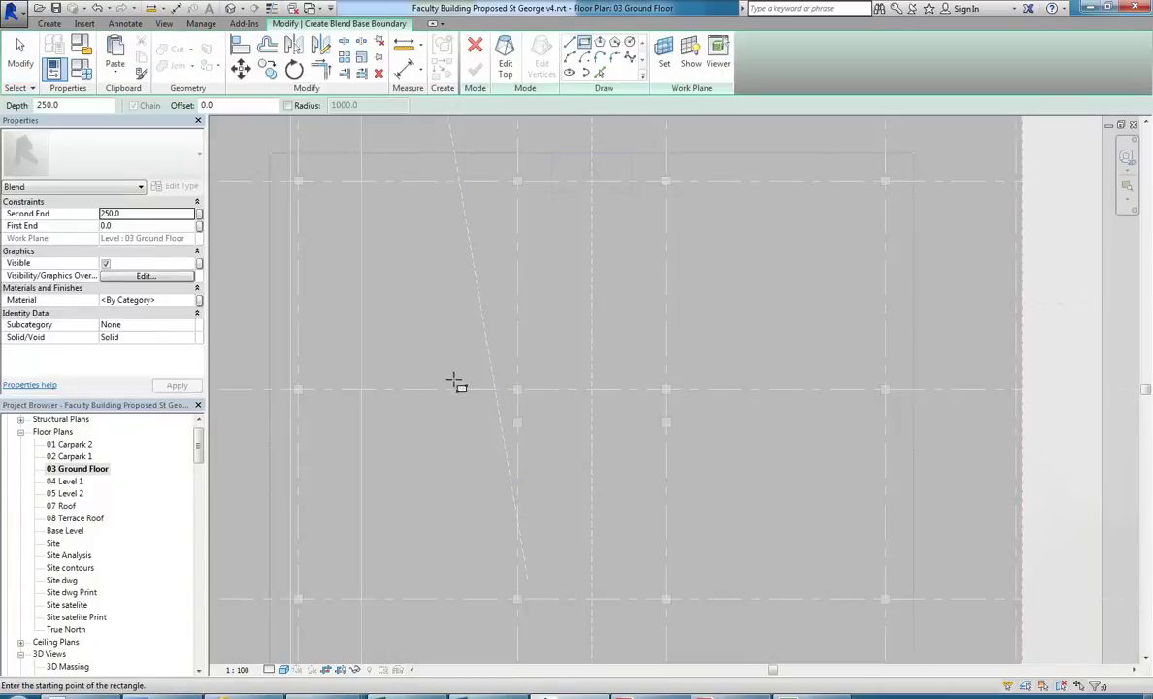
left_click(394, 259)
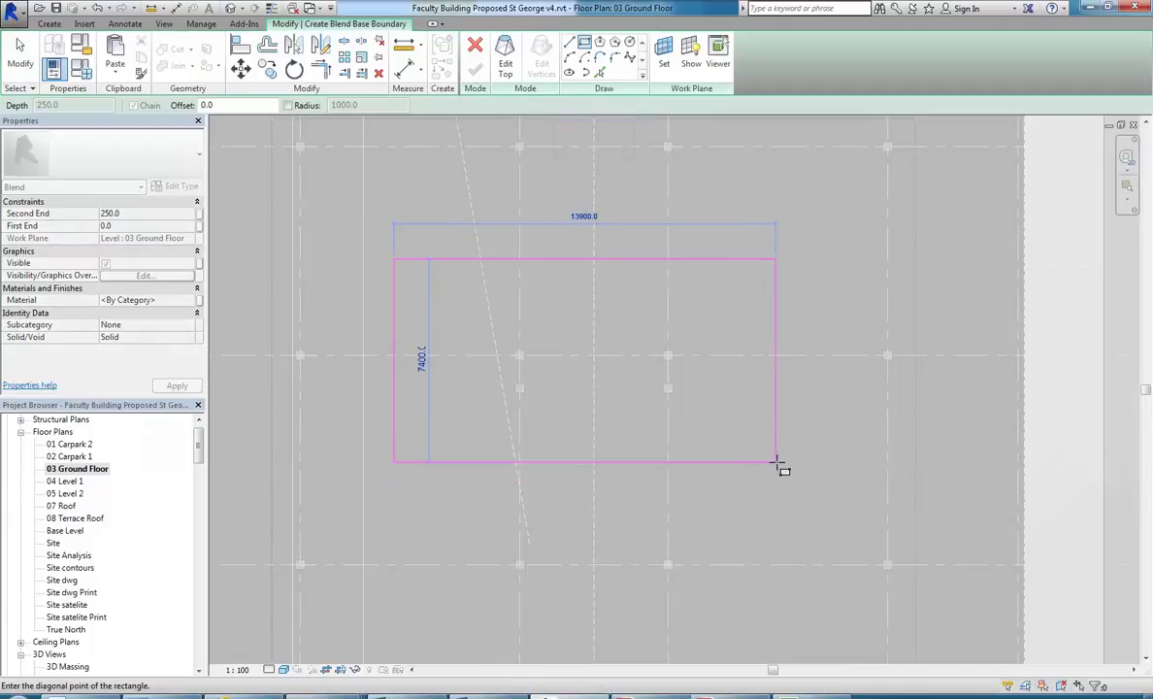
left_click(789, 459)
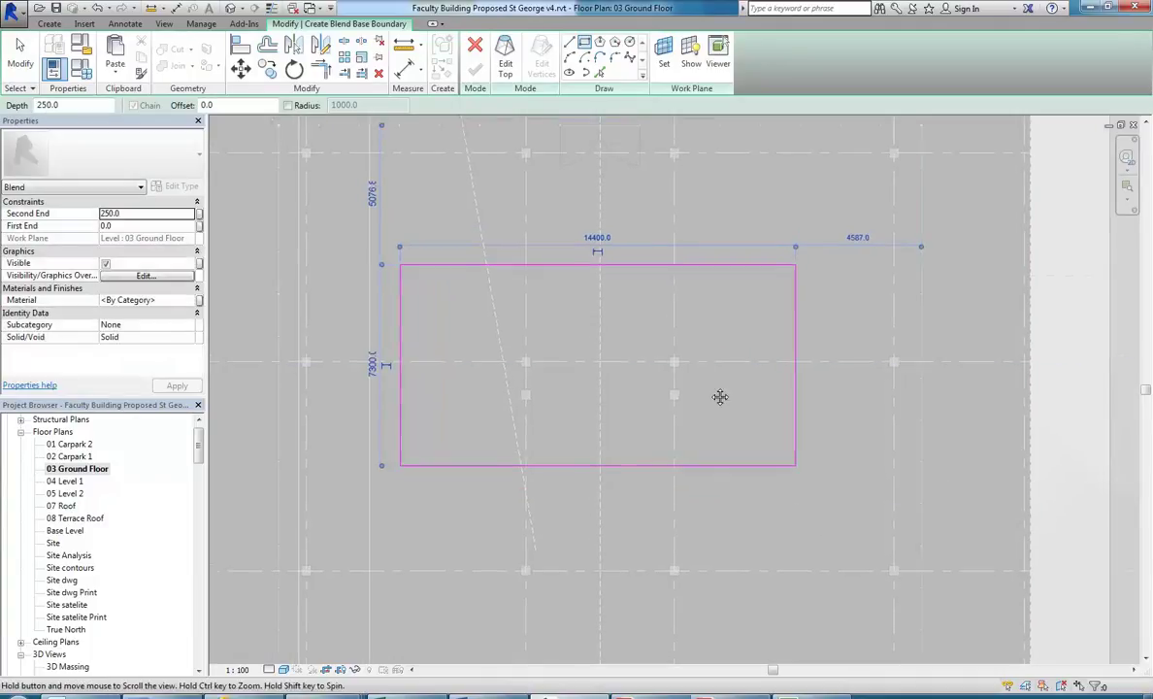
Step: Sketch the blend's 9500 × 3000 rectangular top boundary
left_click(505, 61)
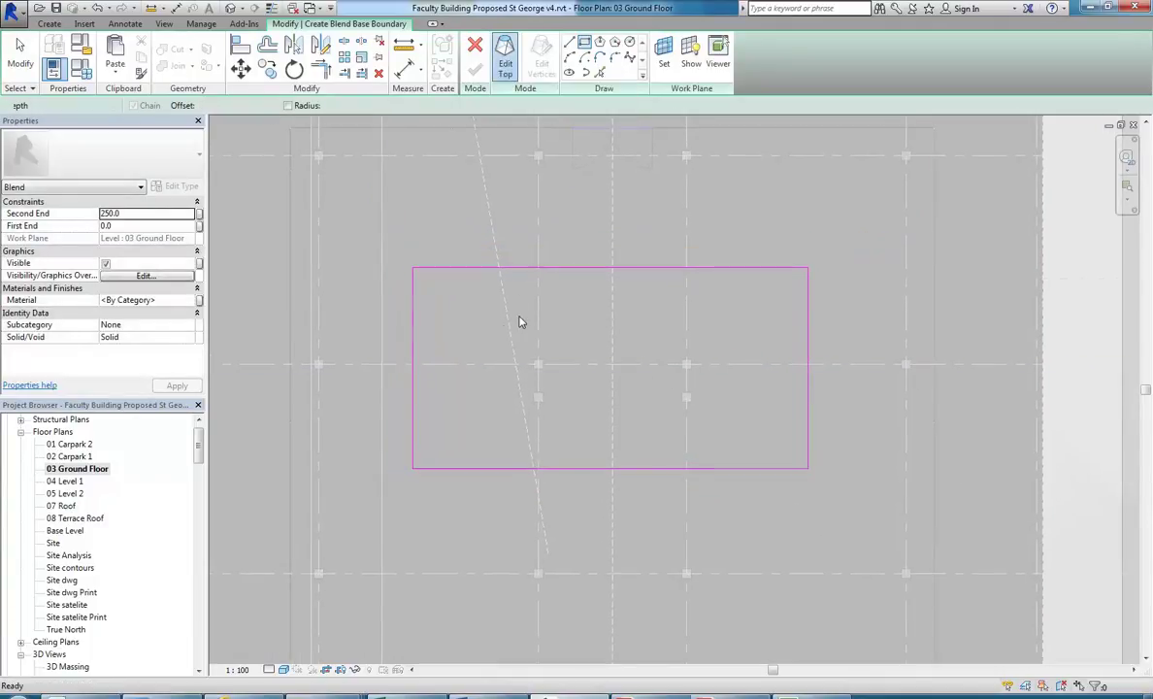
left_click(584, 44)
left_click(476, 315)
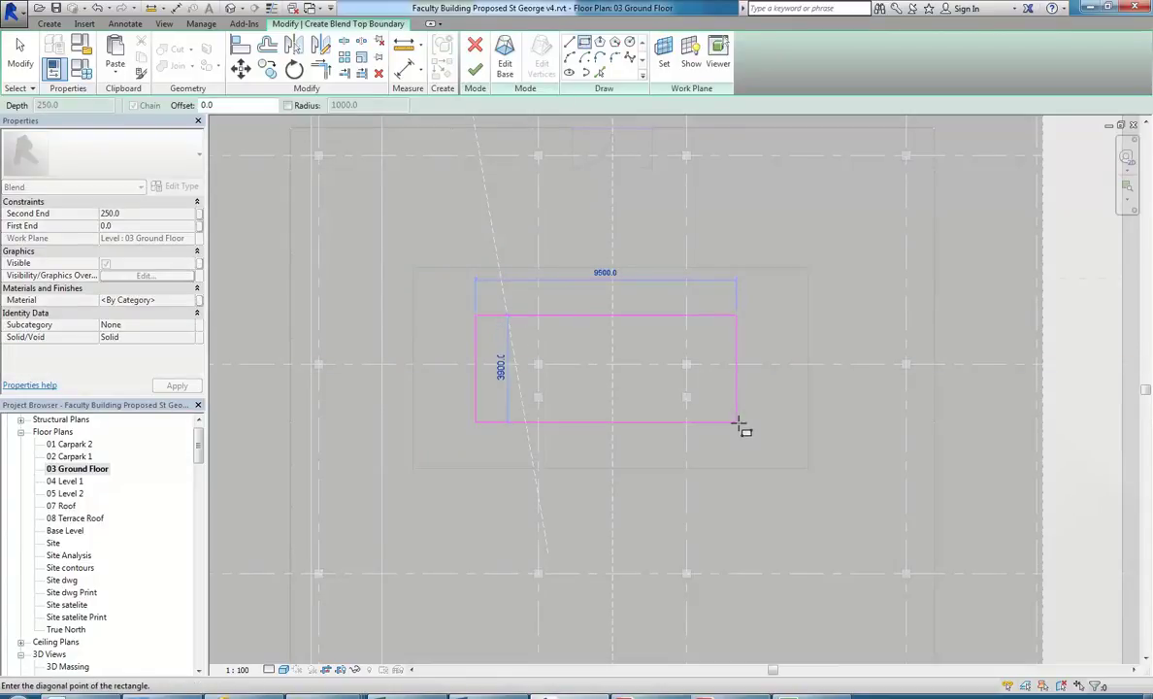
left_click(739, 421)
right_click(538, 200)
left_click(566, 206)
right_click(567, 208)
left_click(583, 216)
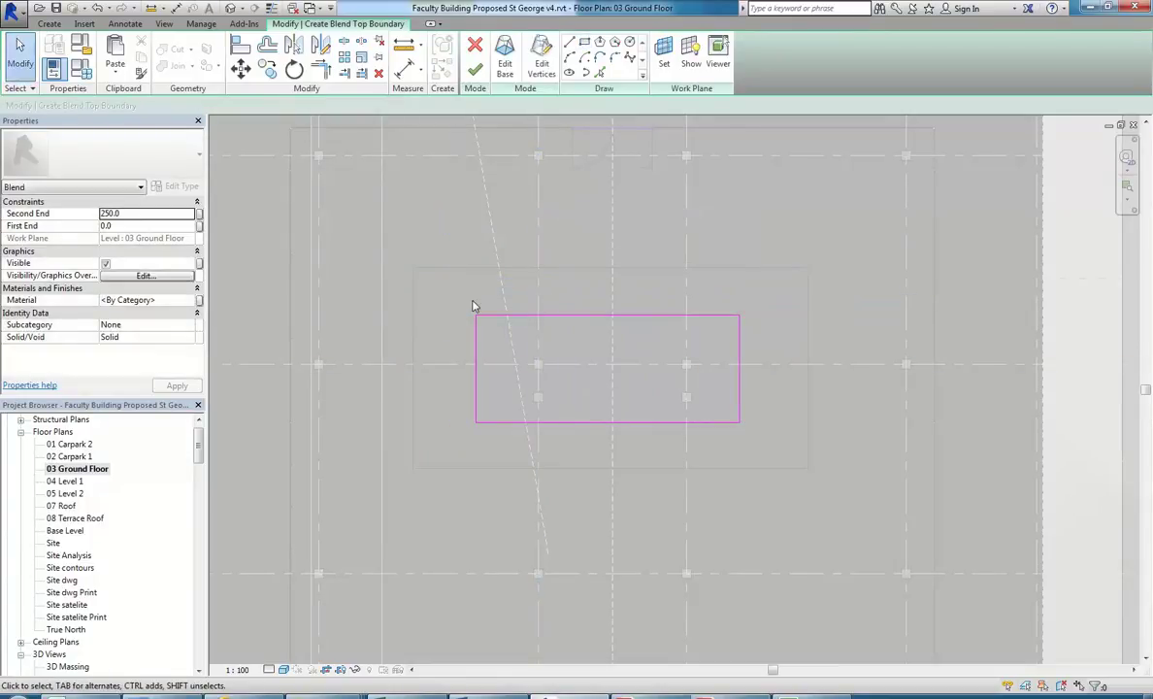
Step: Set the blend's Second End to 10000
left_click(142, 214)
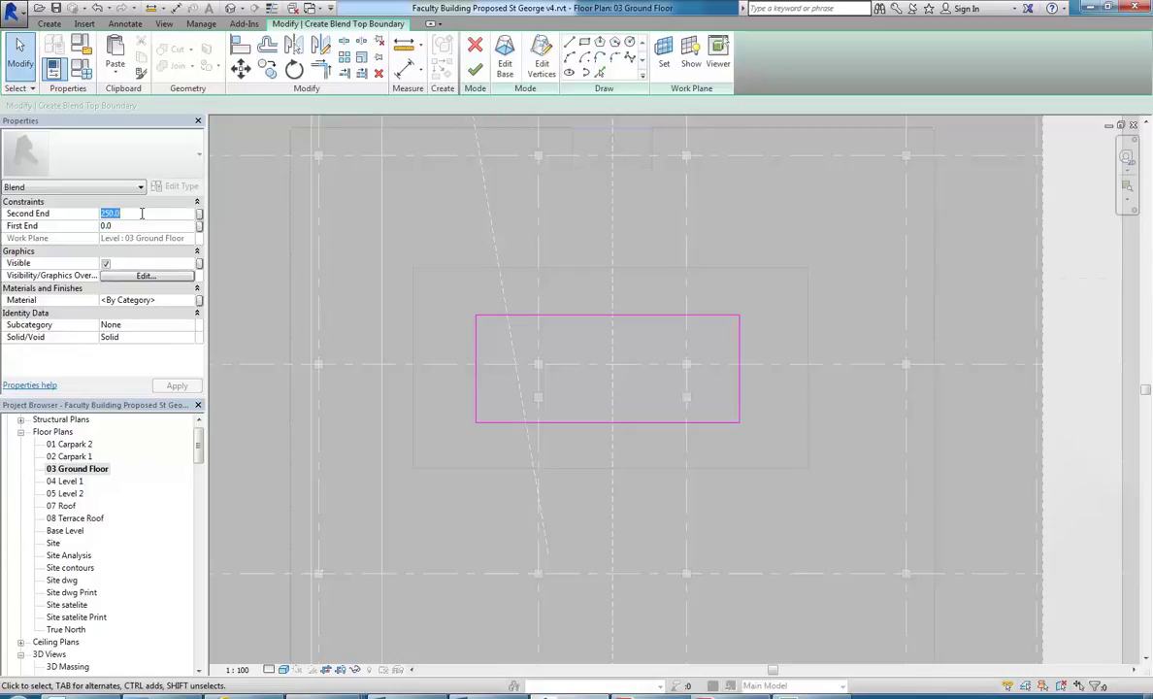
type("10000")
key("Return")
scroll(517, 276, "down", 1)
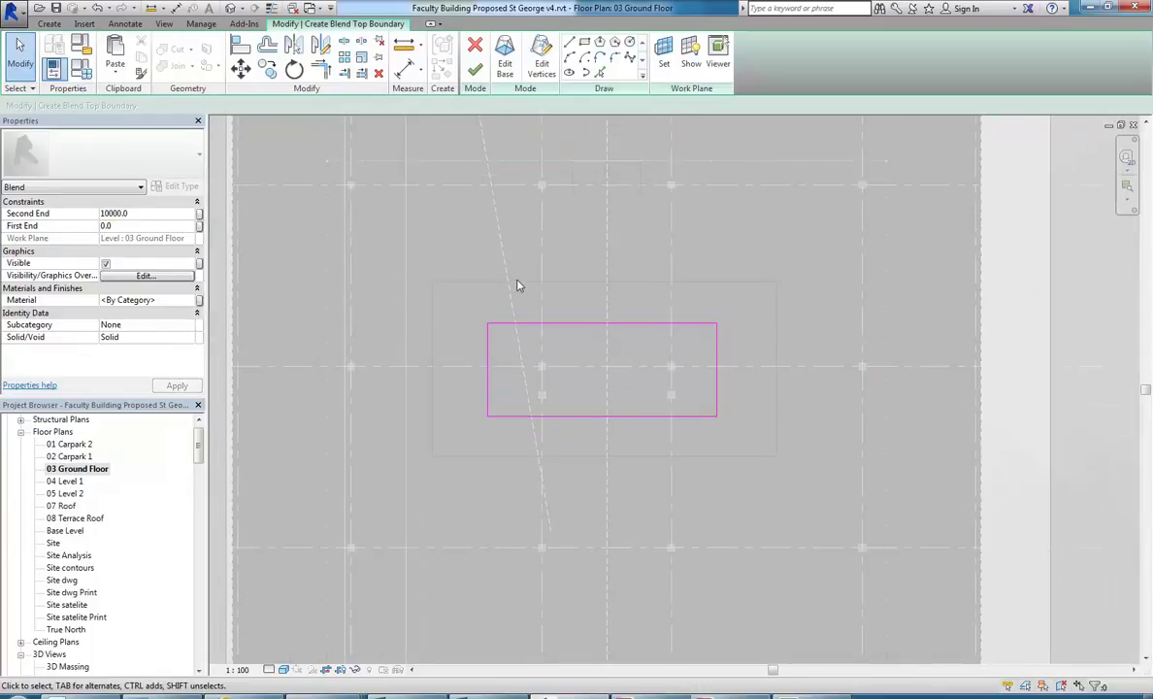
Step: Finish the blend, then change its Solid/Void property to Void
left_click(475, 69)
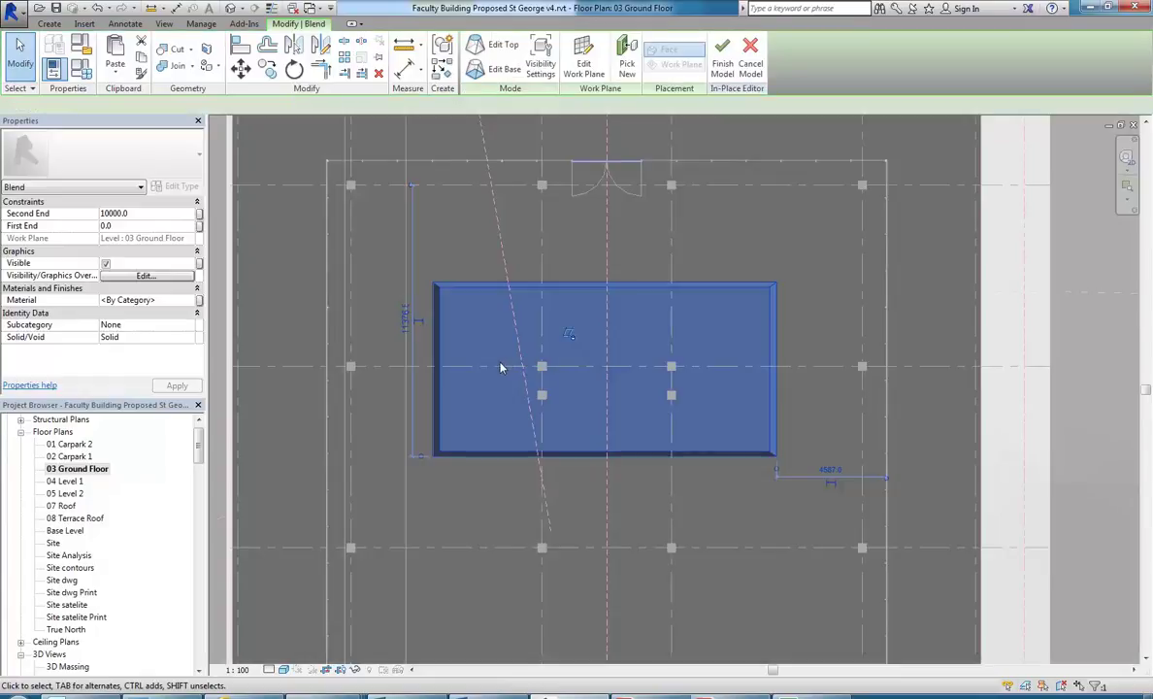
left_click(463, 252)
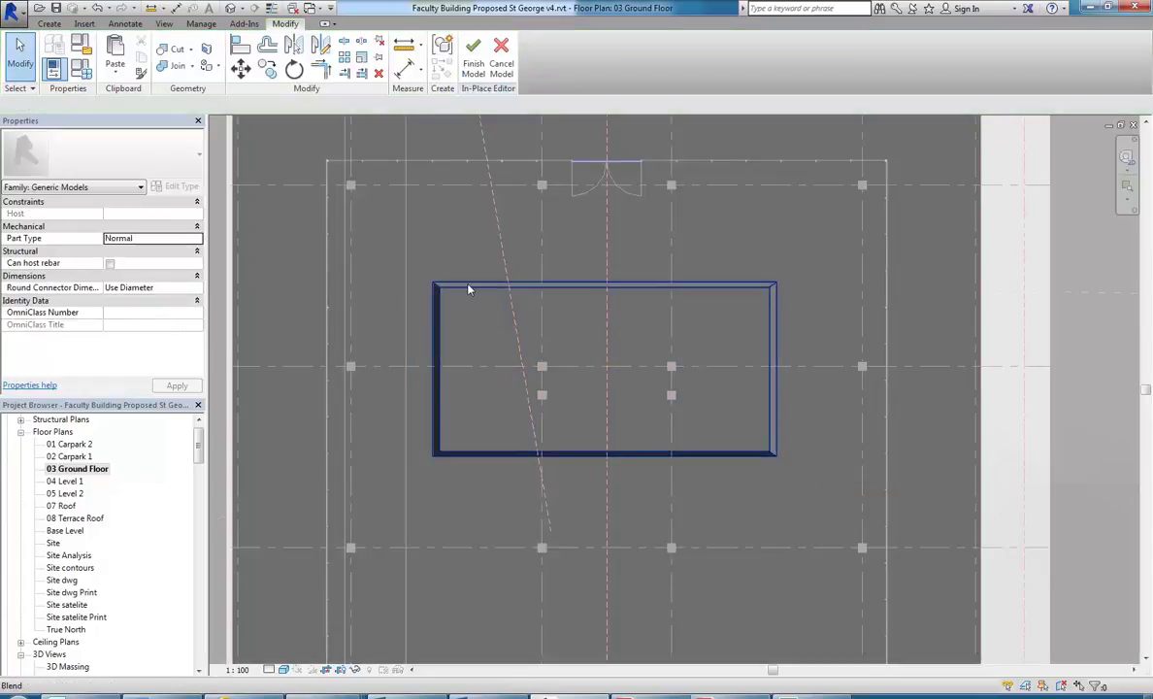
left_click(469, 287)
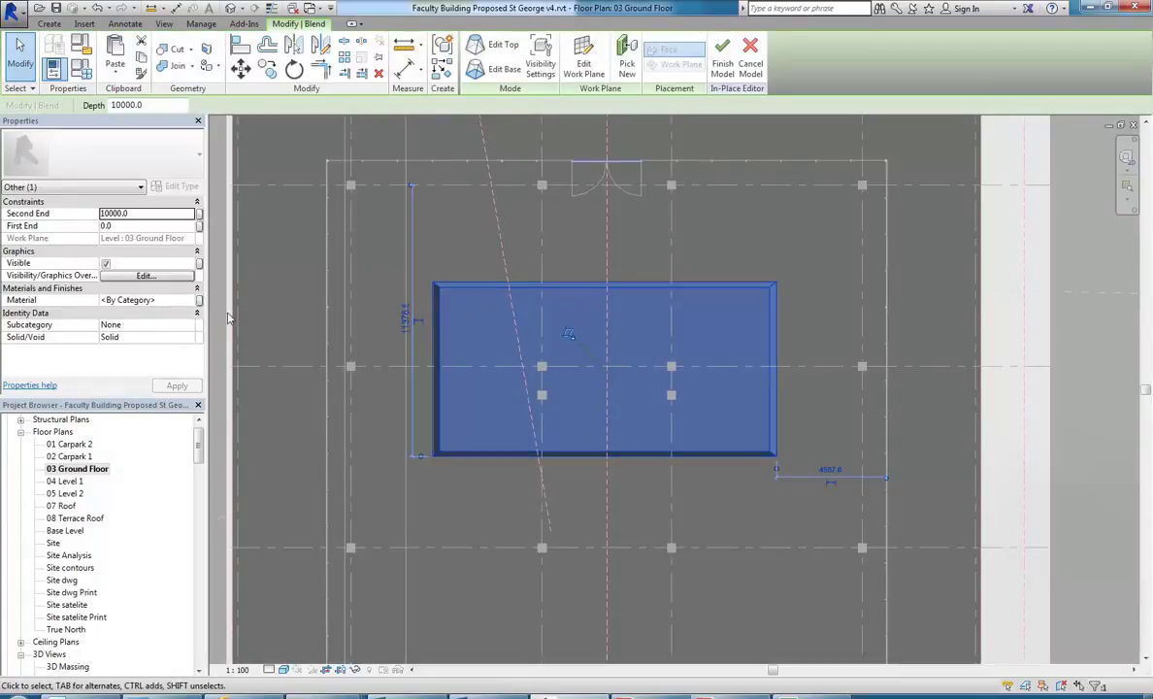
left_click(192, 339)
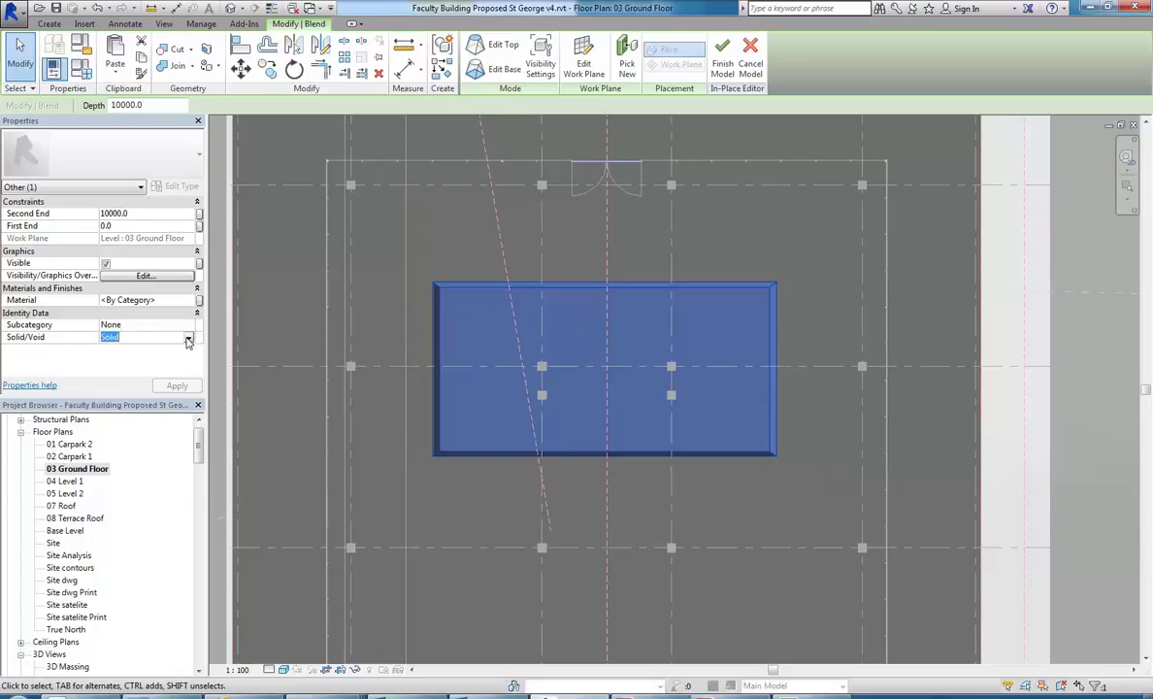
left_click(189, 338)
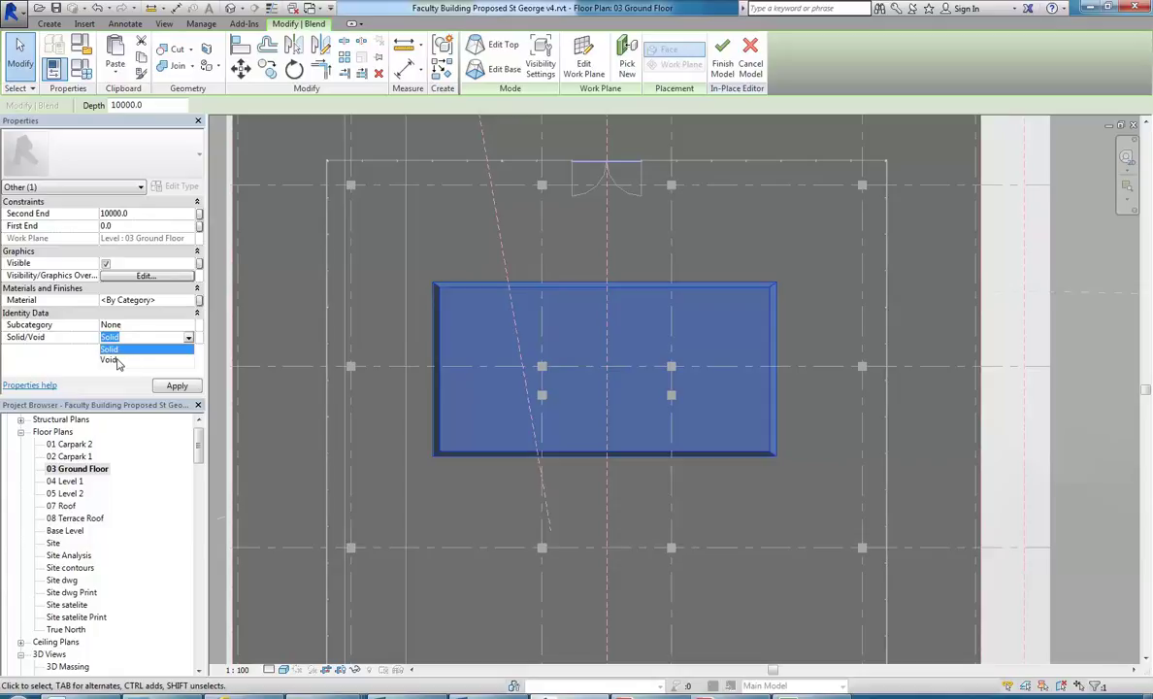
left_click(113, 360)
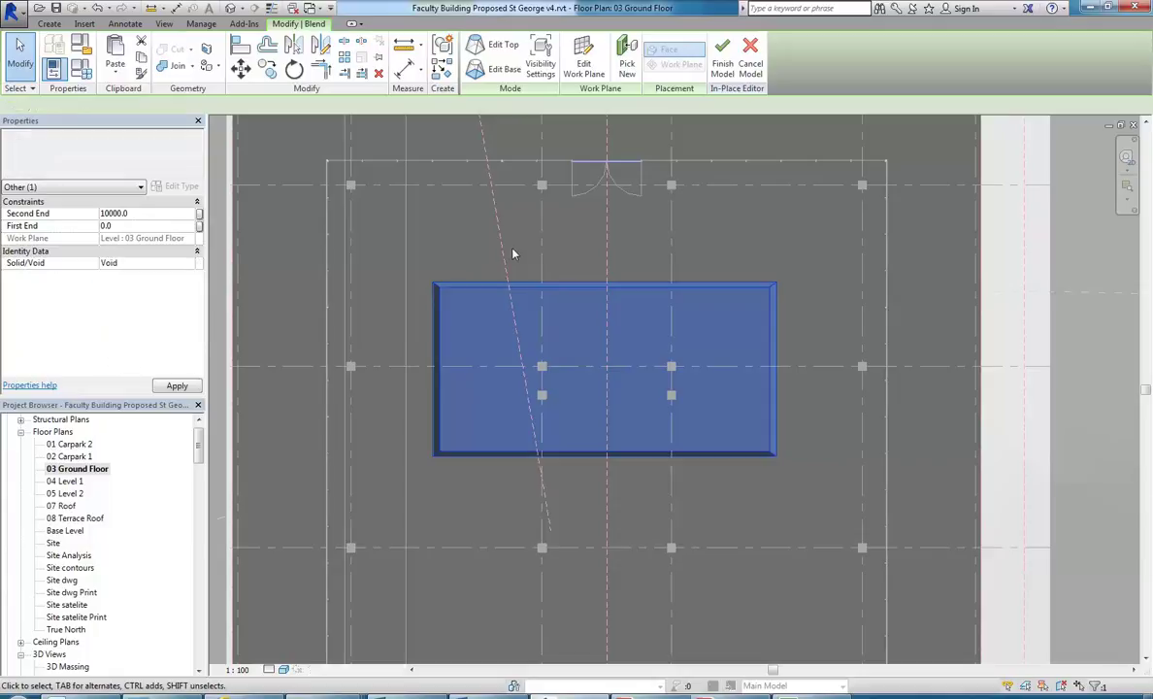
left_click(461, 252)
scroll(461, 253, "down", 3)
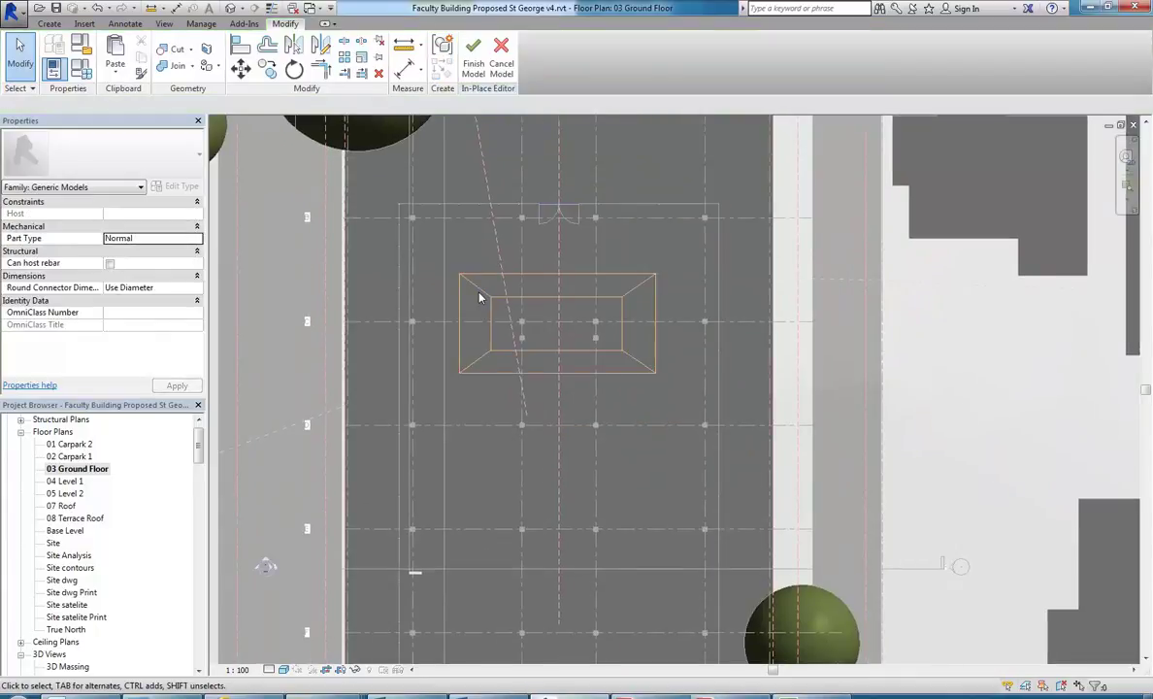
scroll(462, 236, "down", 2)
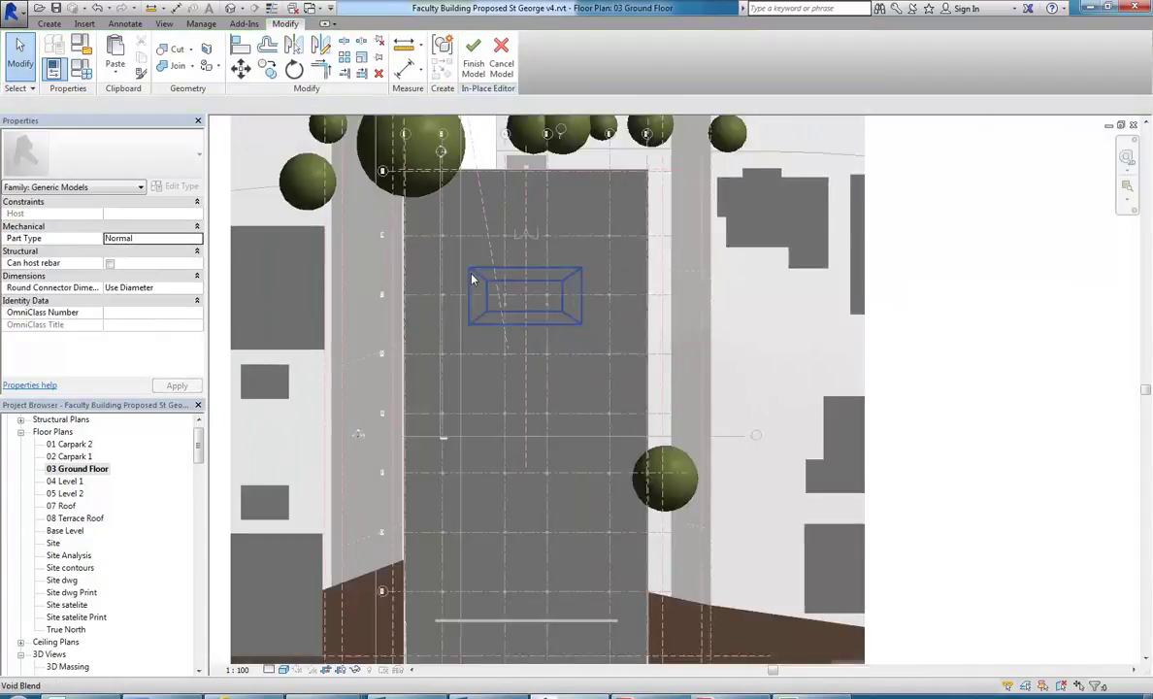
middle_click_drag(472, 280, 470, 199)
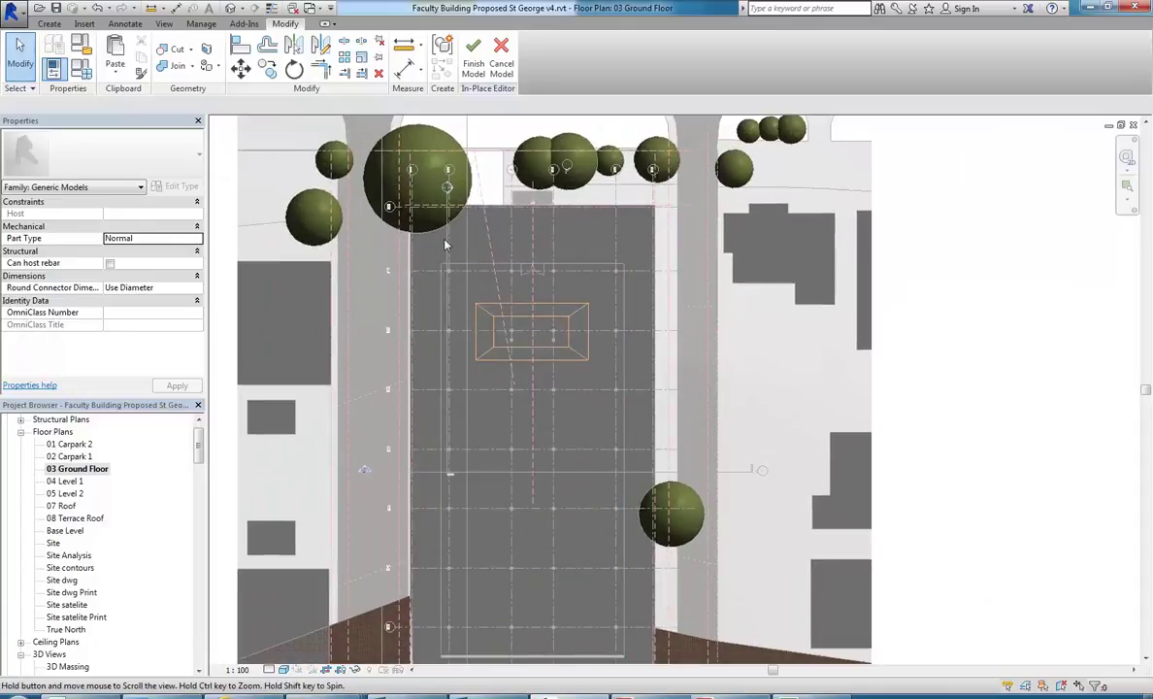
middle_click_drag(444, 245, 448, 246)
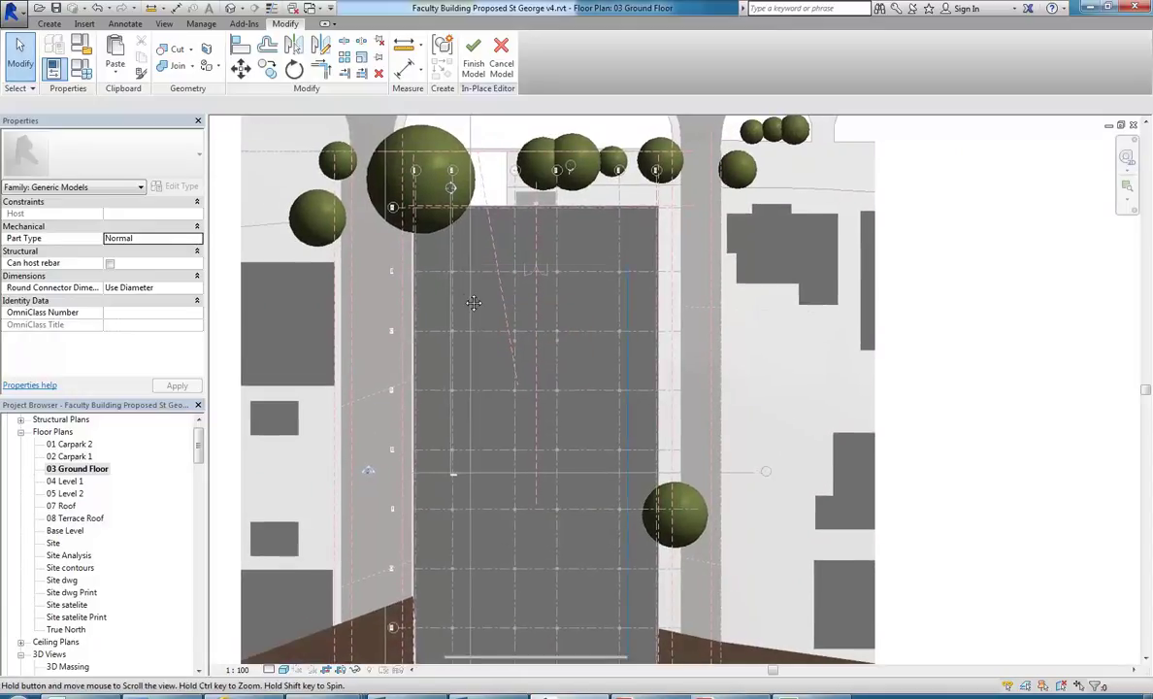
left_click(473, 64)
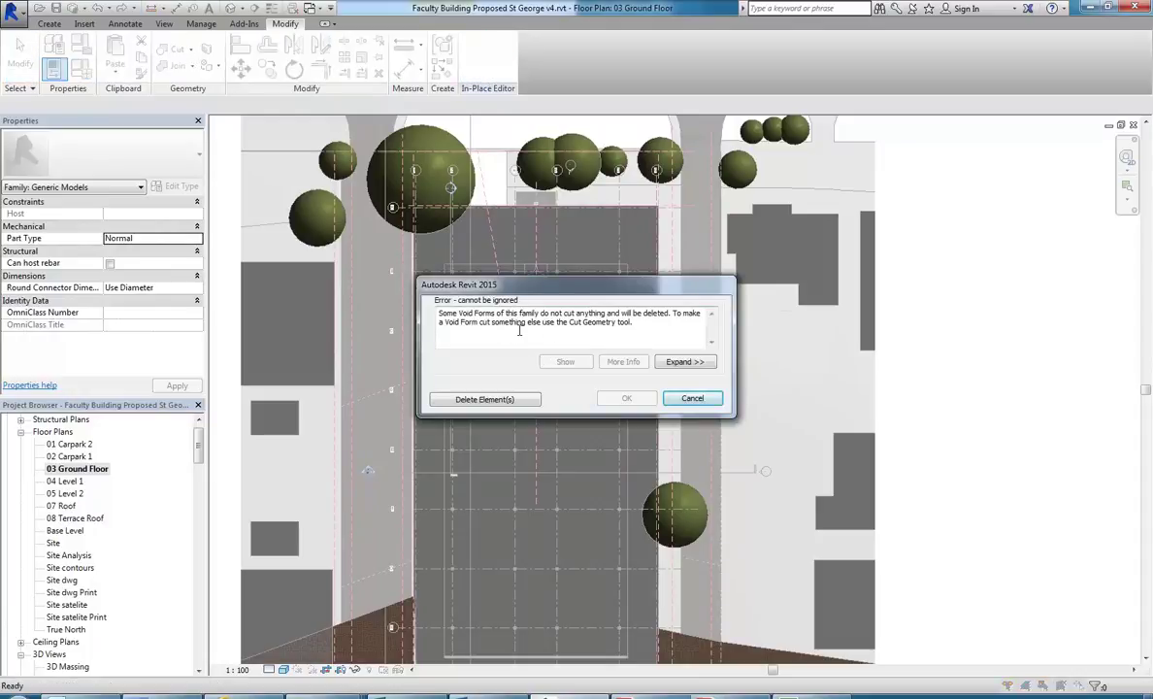
left_click(688, 398)
scroll(448, 296, "down", 1)
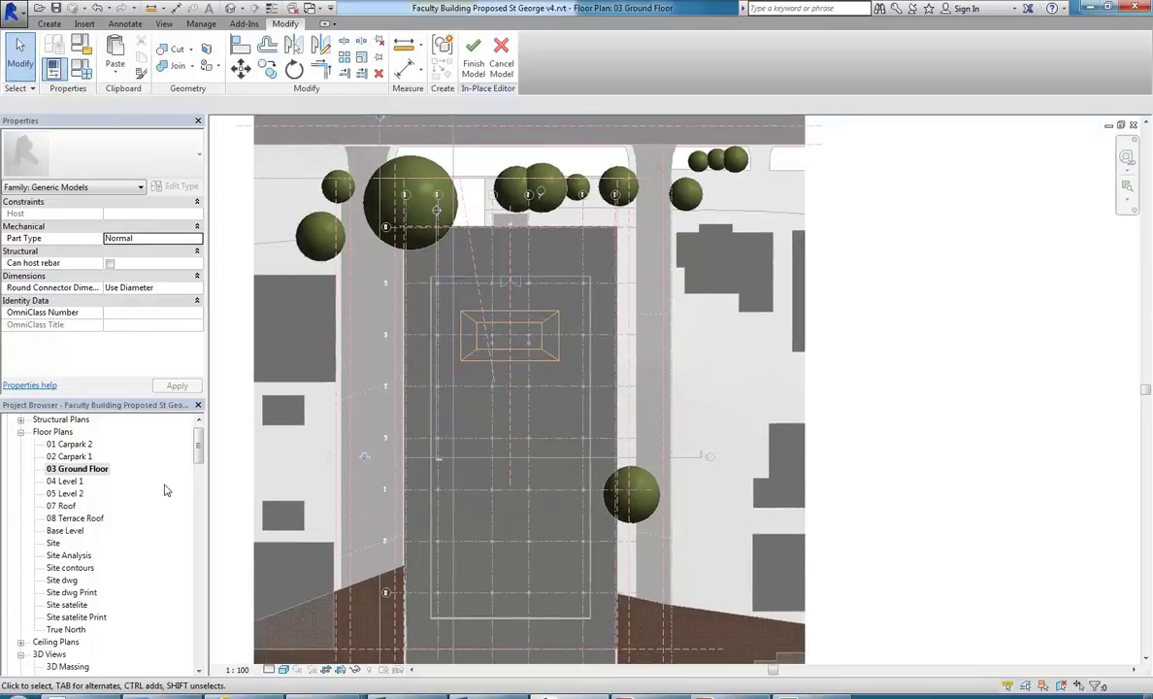
Step: In Section 4, stretch the void blend's top up past Level 3
double_click(448, 212)
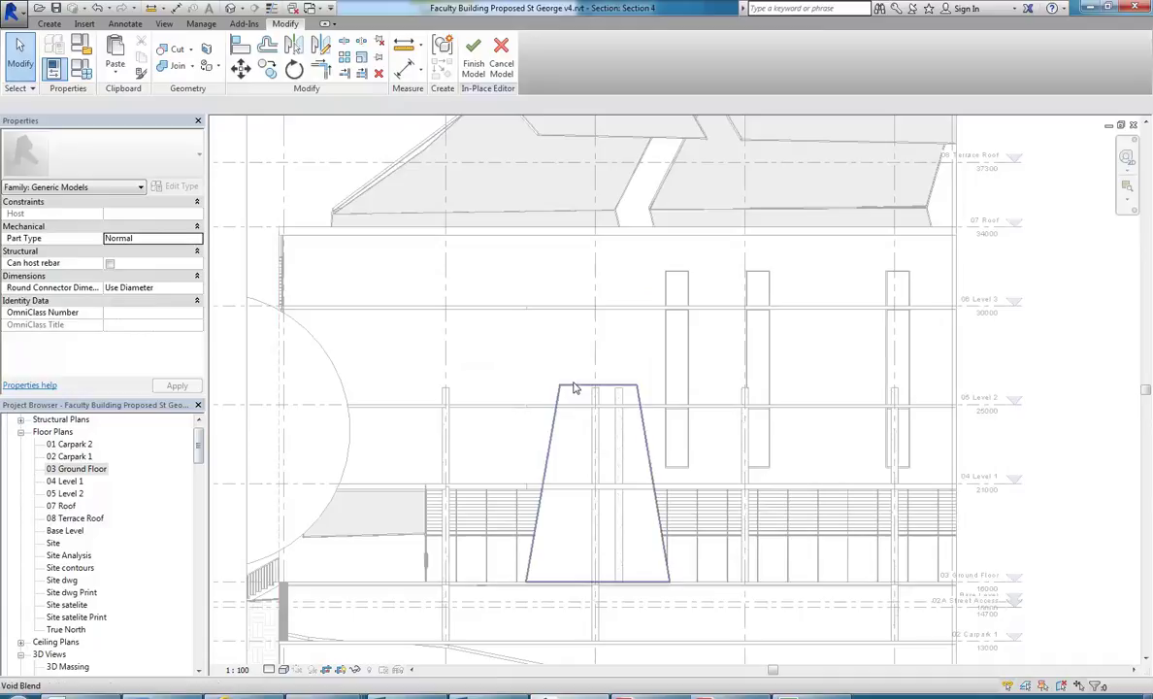
left_click(575, 389)
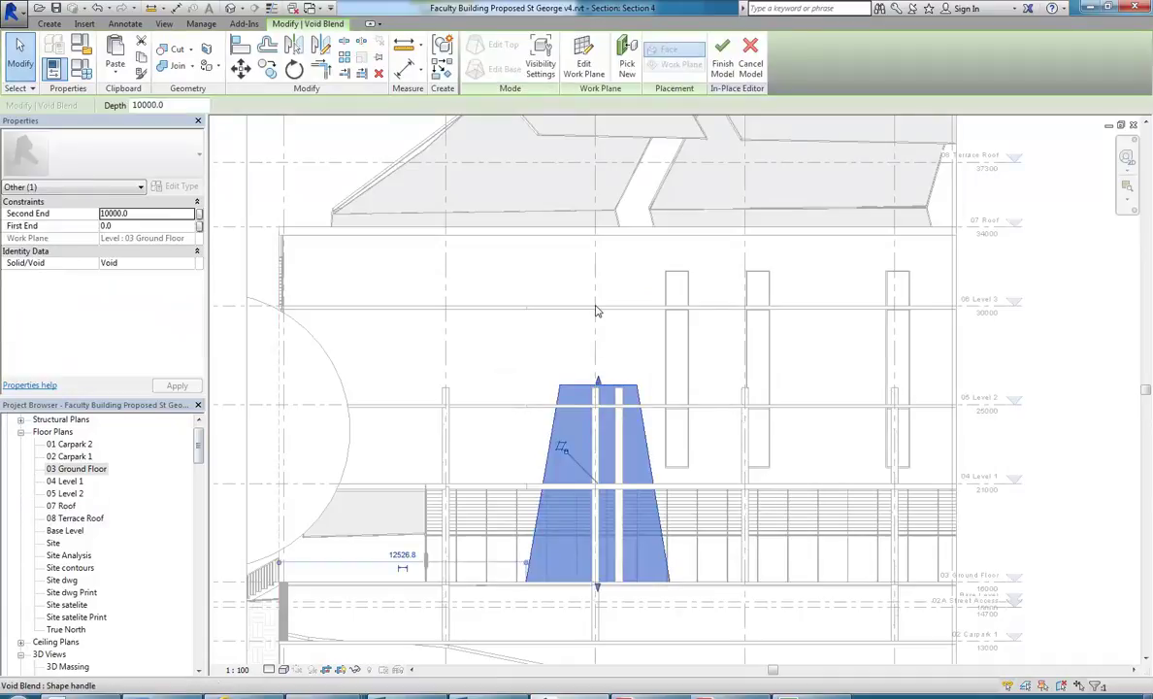
left_click_drag(596, 303, 597, 264)
left_click(471, 267)
Step: Use Cut Geometry so the void blend cuts the floor slab
scroll(502, 390, "up", 2)
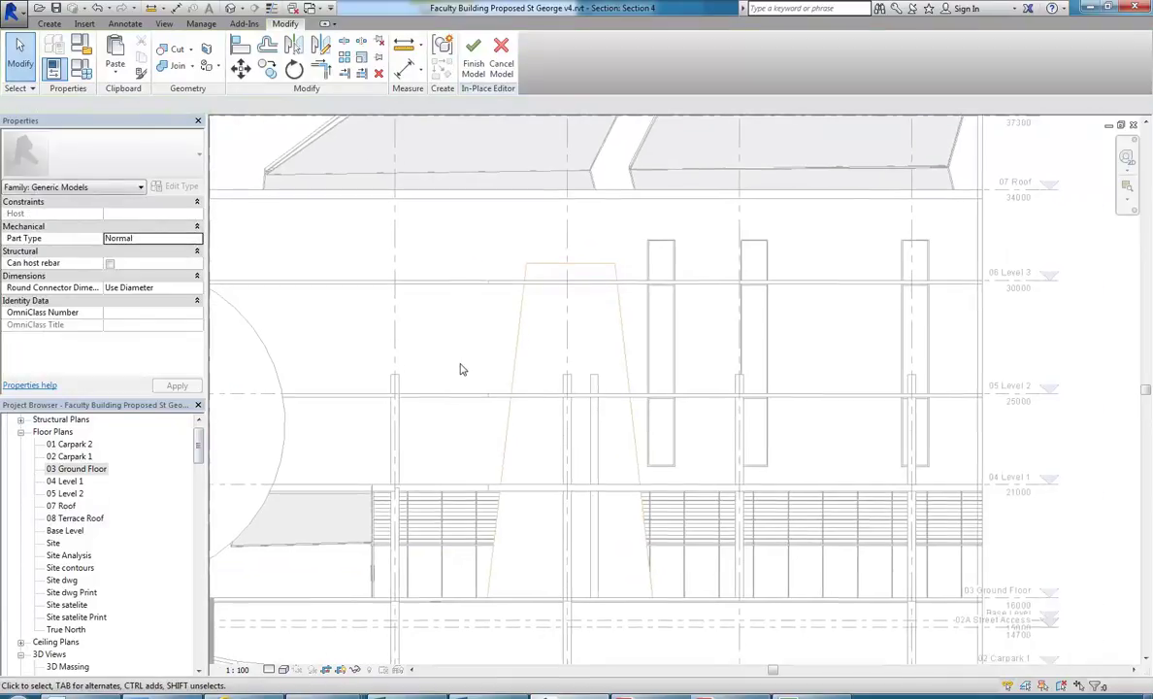
scroll(506, 381, "up", 1)
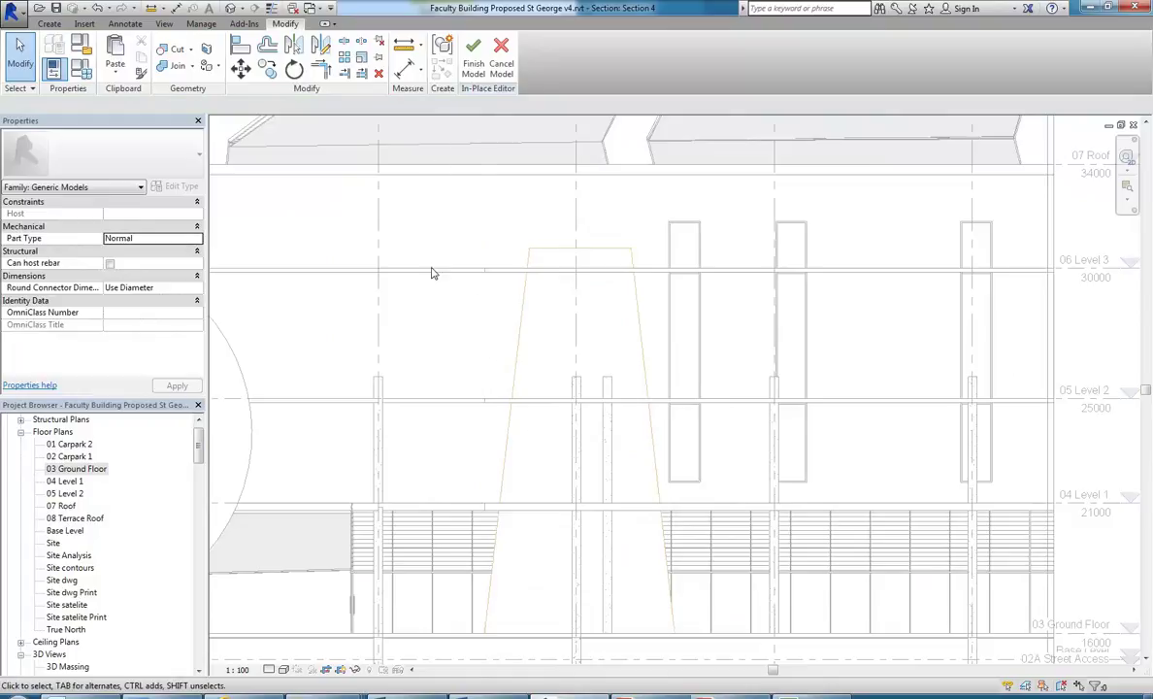
left_click(171, 51)
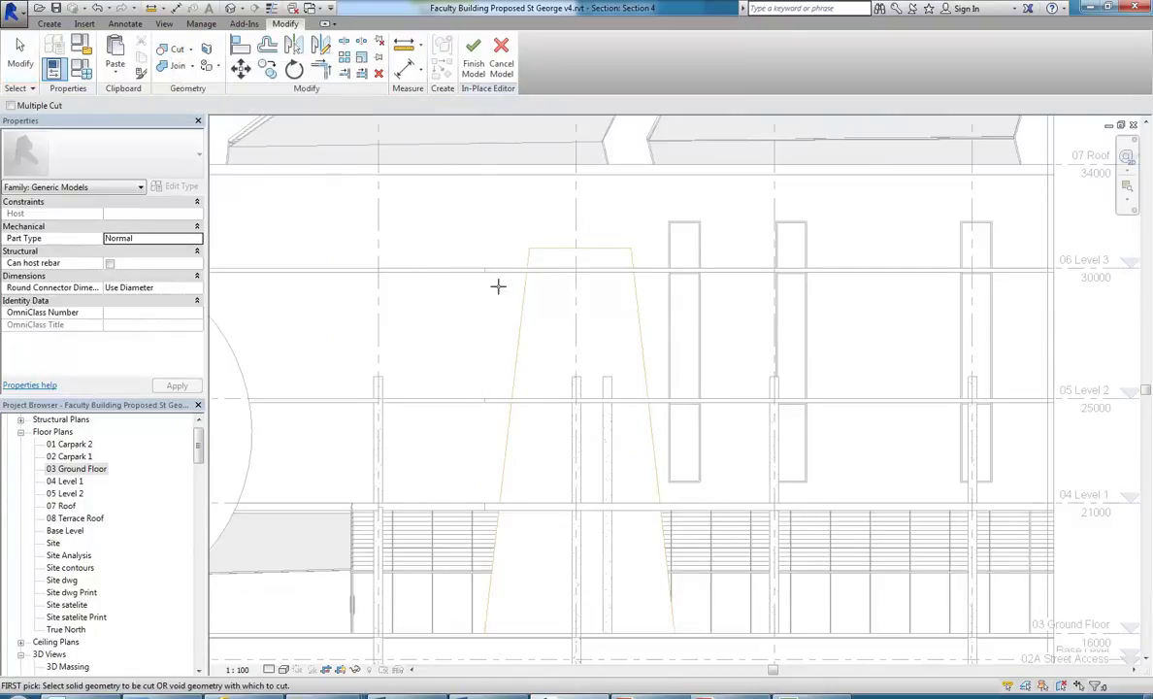
left_click(521, 308)
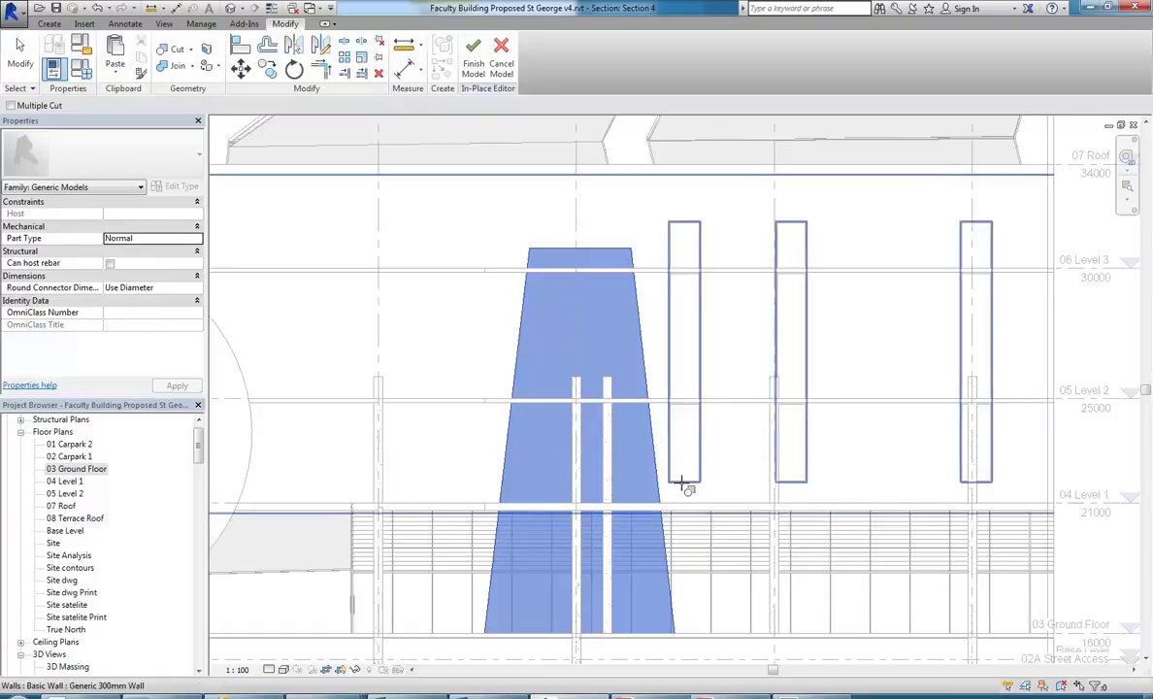
scroll(683, 484, "up", 3)
scroll(680, 492, "up", 2)
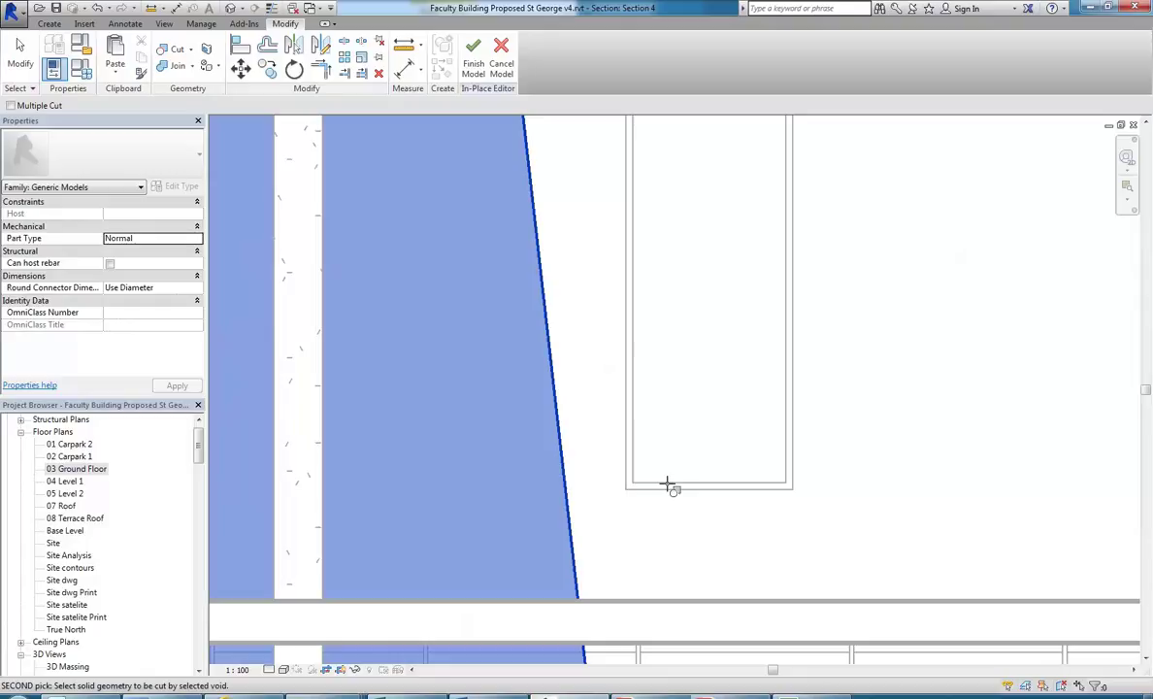
scroll(661, 472, "down", 3)
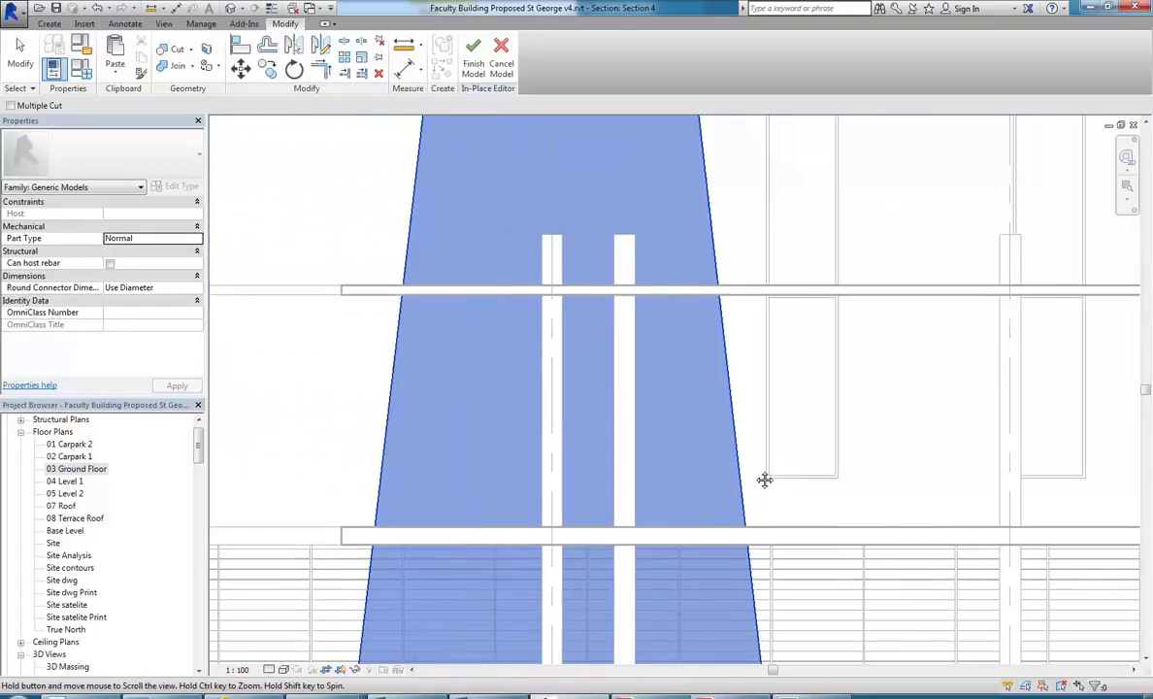
scroll(626, 422, "up", 1)
scroll(583, 407, "down", 1)
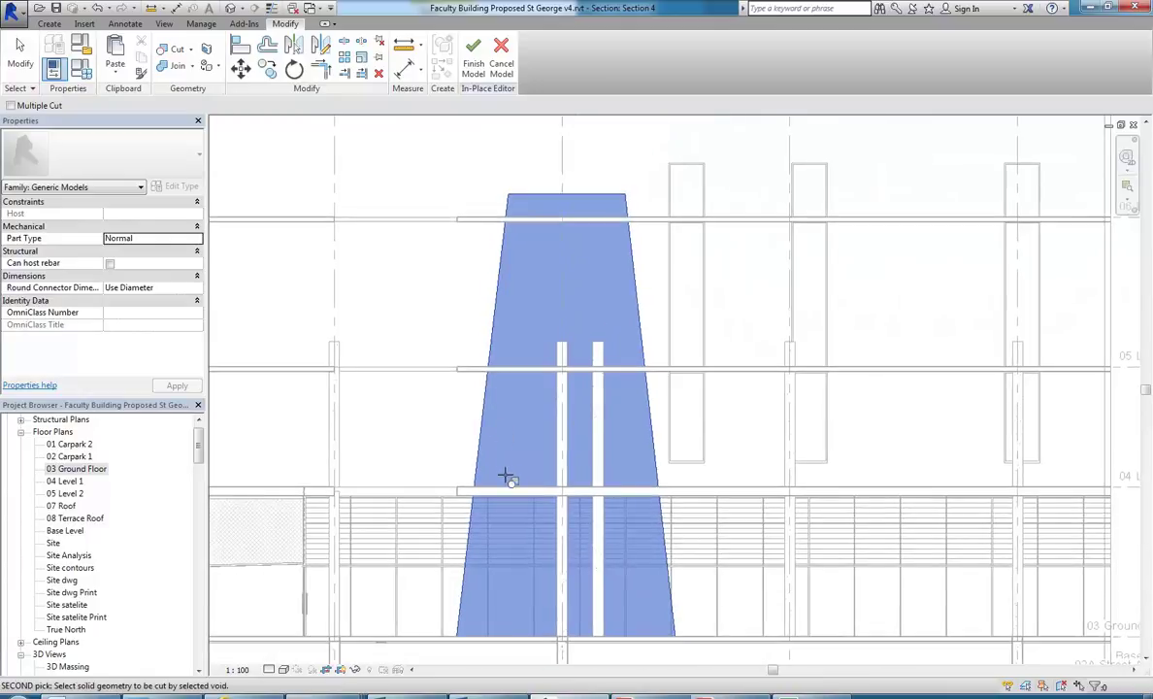
scroll(501, 471, "down", 2)
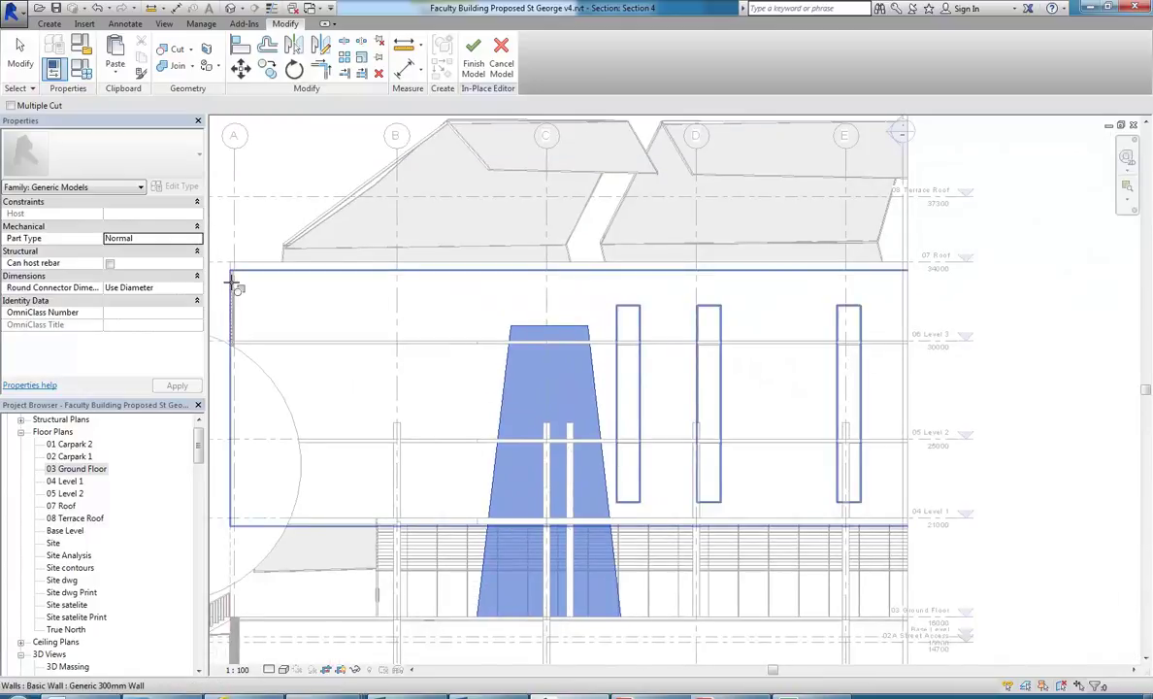
scroll(477, 514, "up", 2)
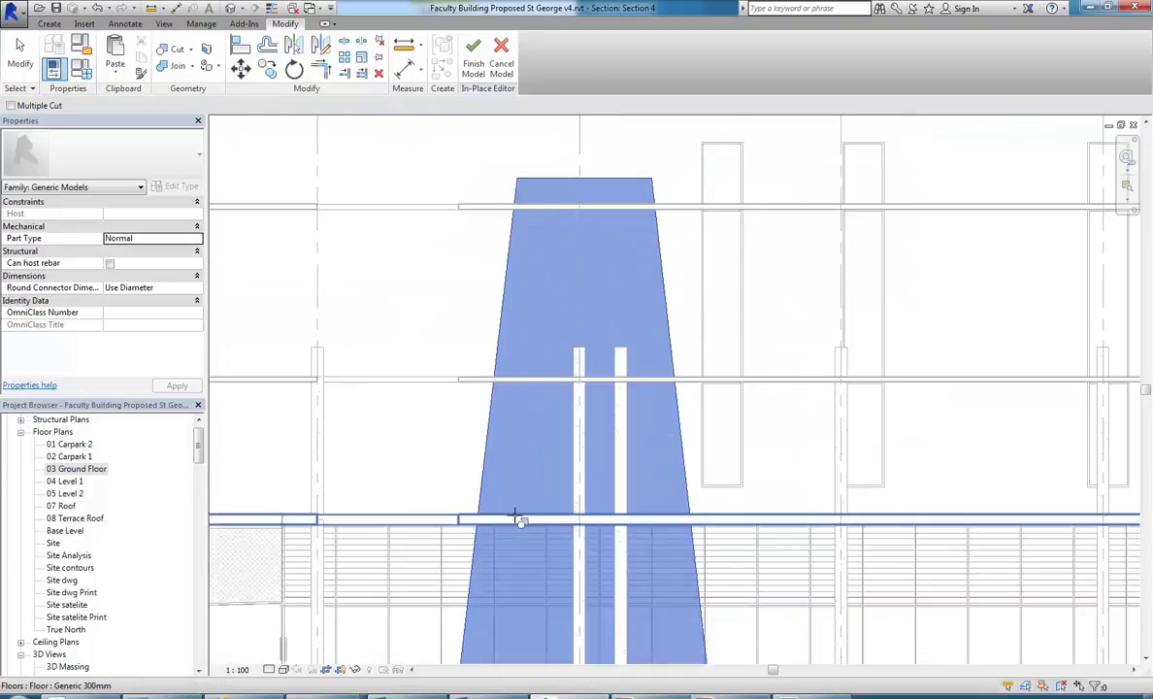
left_click(517, 519)
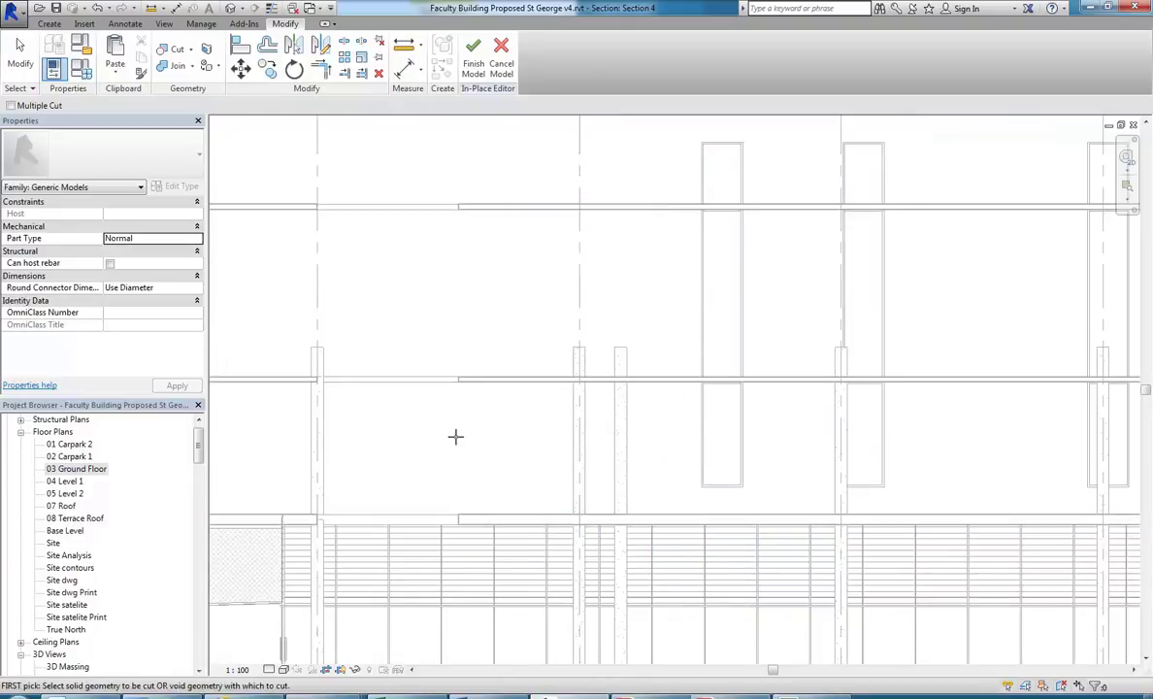
scroll(453, 435, "down", 2)
Step: End the cut operation and finish the Void shaft in-place model
right_click(442, 366)
left_click(464, 369)
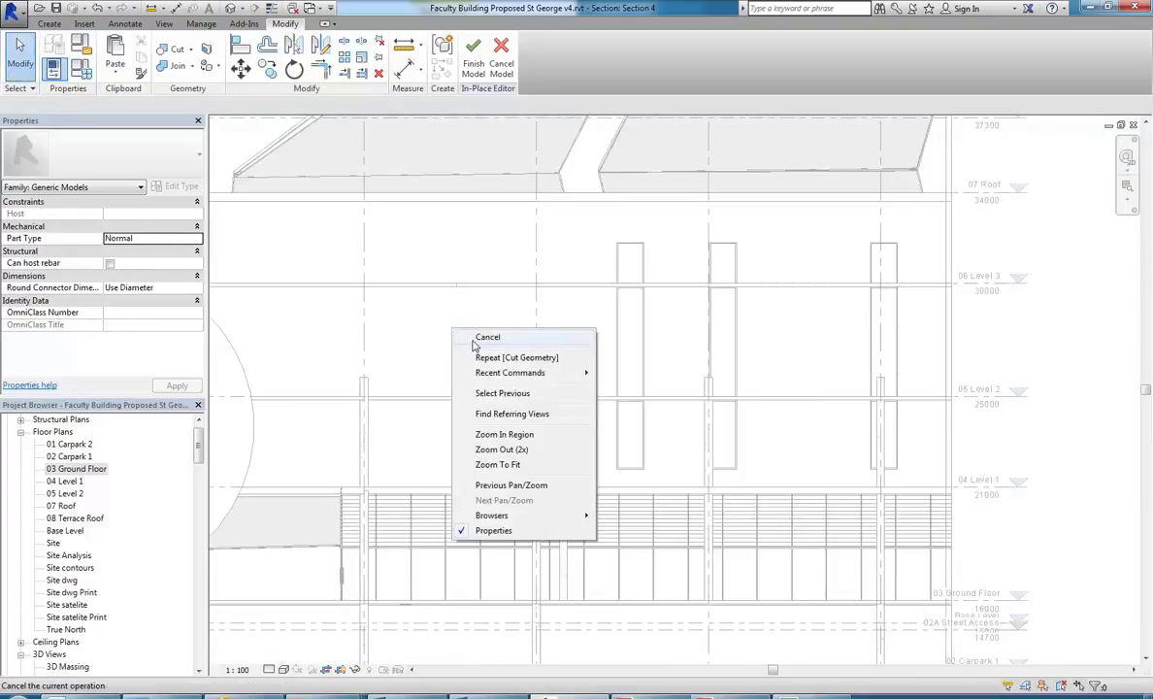
left_click(475, 68)
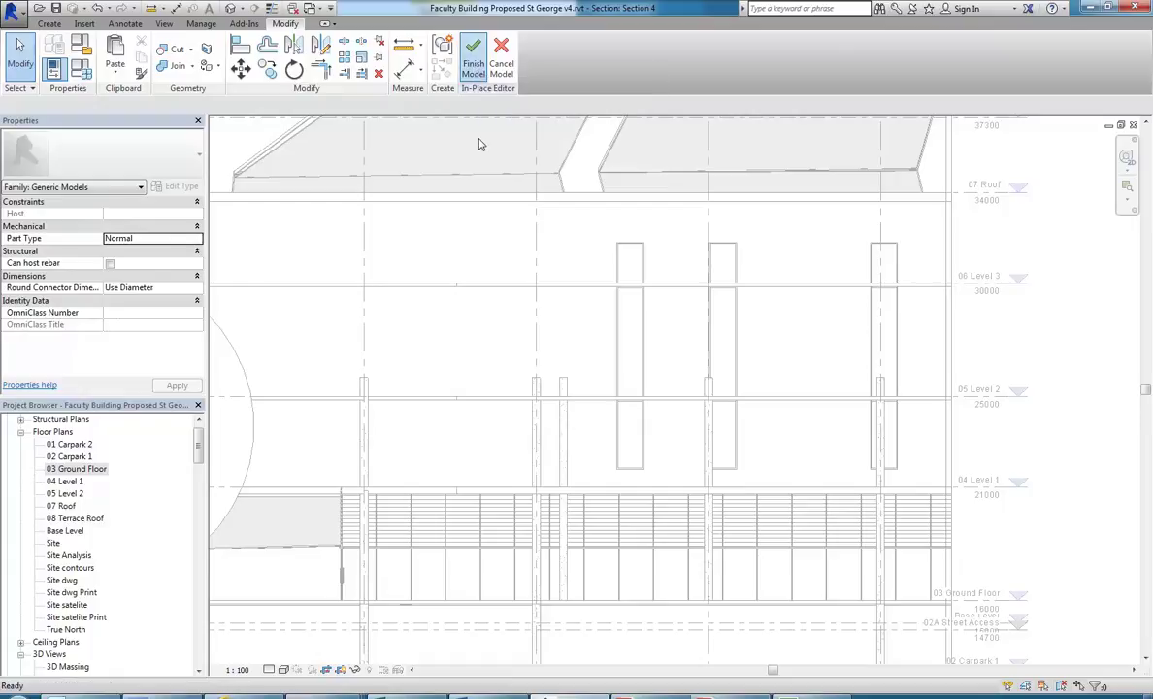
Step: On the 03 Ground Floor plan, move the Section 4 line to the right
double_click(87, 468)
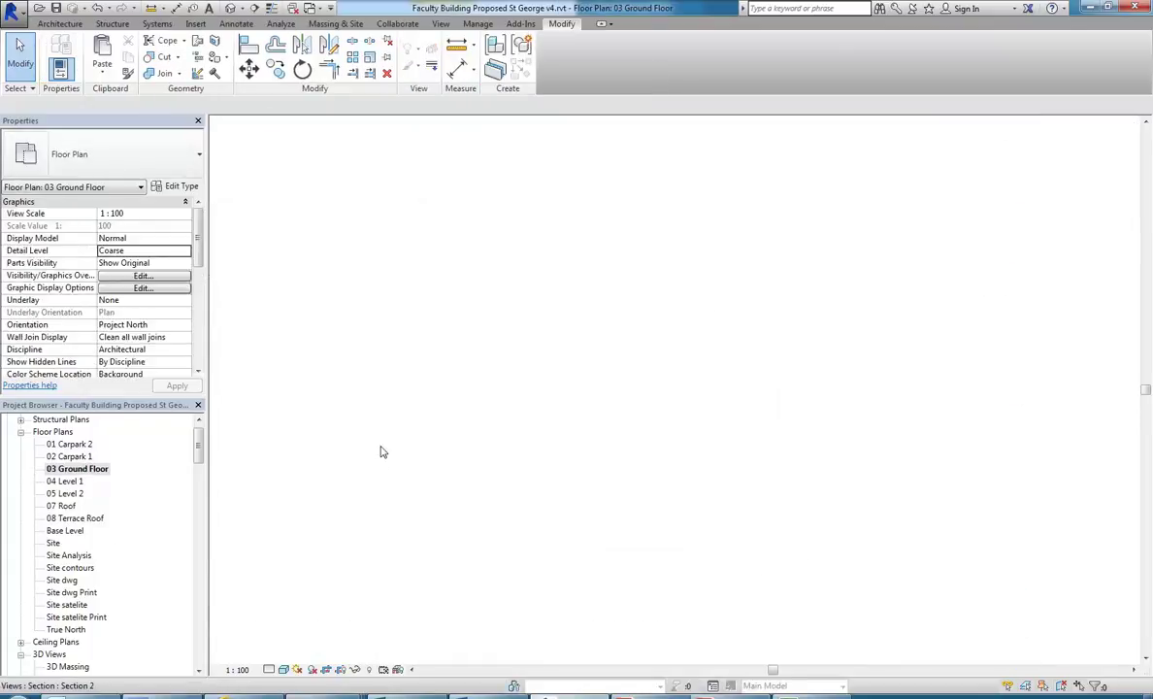
scroll(360, 288, "up", 3)
left_click_drag(369, 326, 483, 330)
Step: In Section 4, inspect the 04 Level 1 slab, then select the void shaft model
key("Escape")
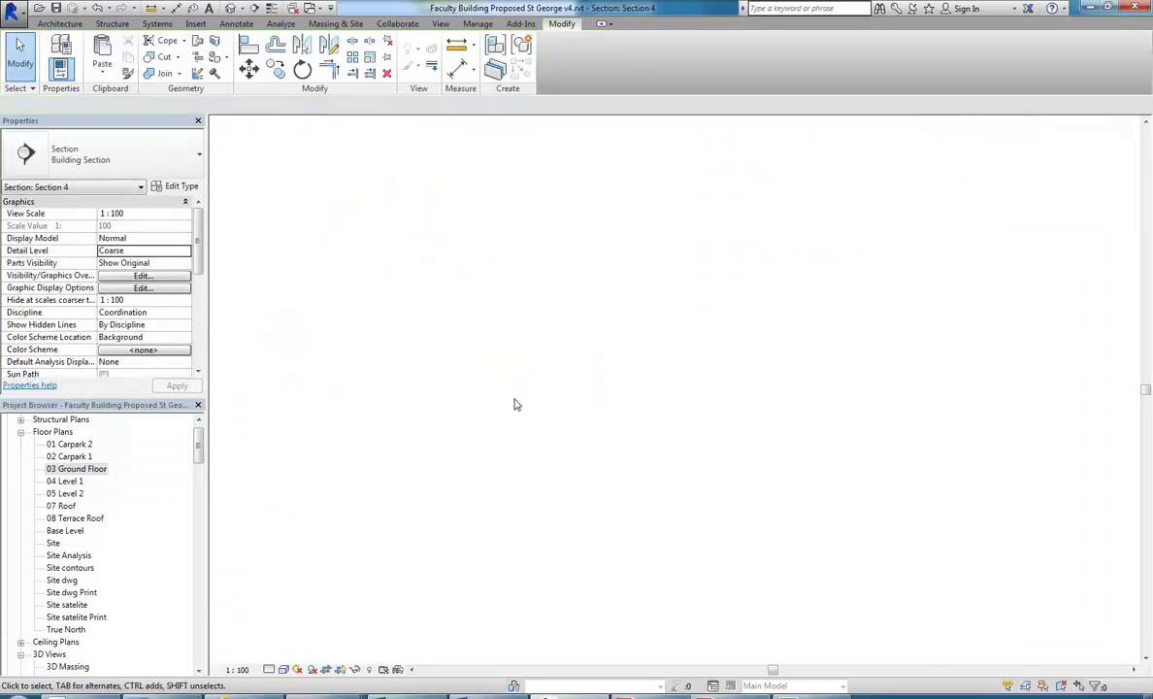
scroll(617, 392, "down", 2)
scroll(578, 456, "up", 5)
scroll(578, 456, "up", 2)
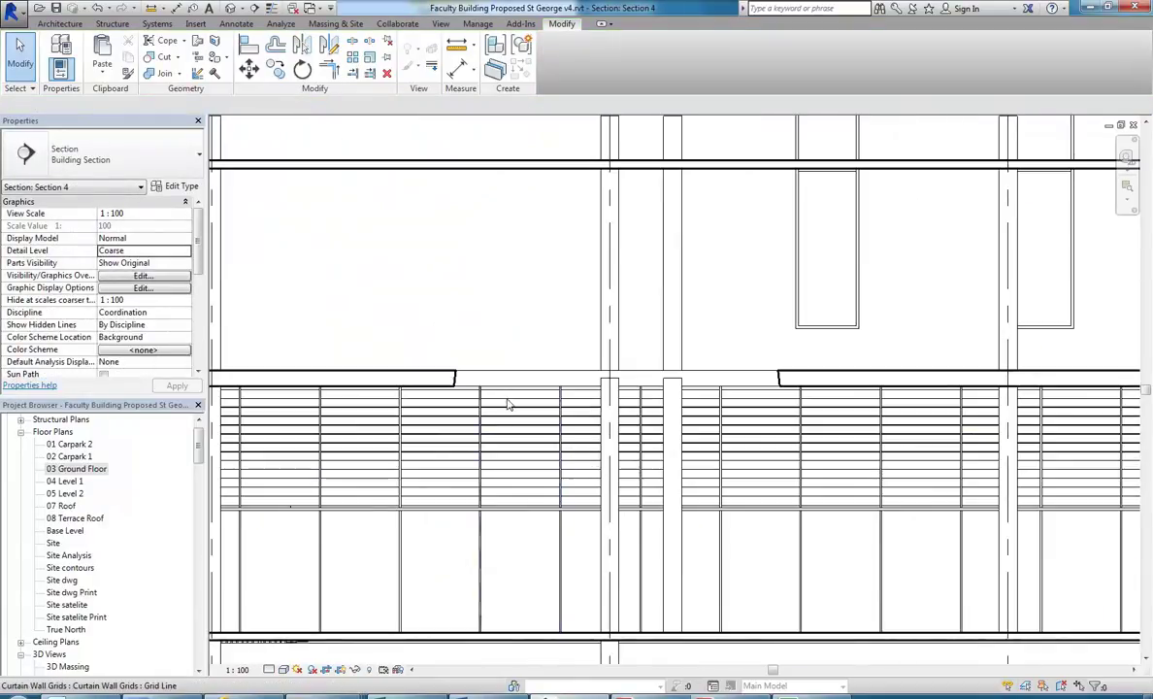
left_click(511, 479)
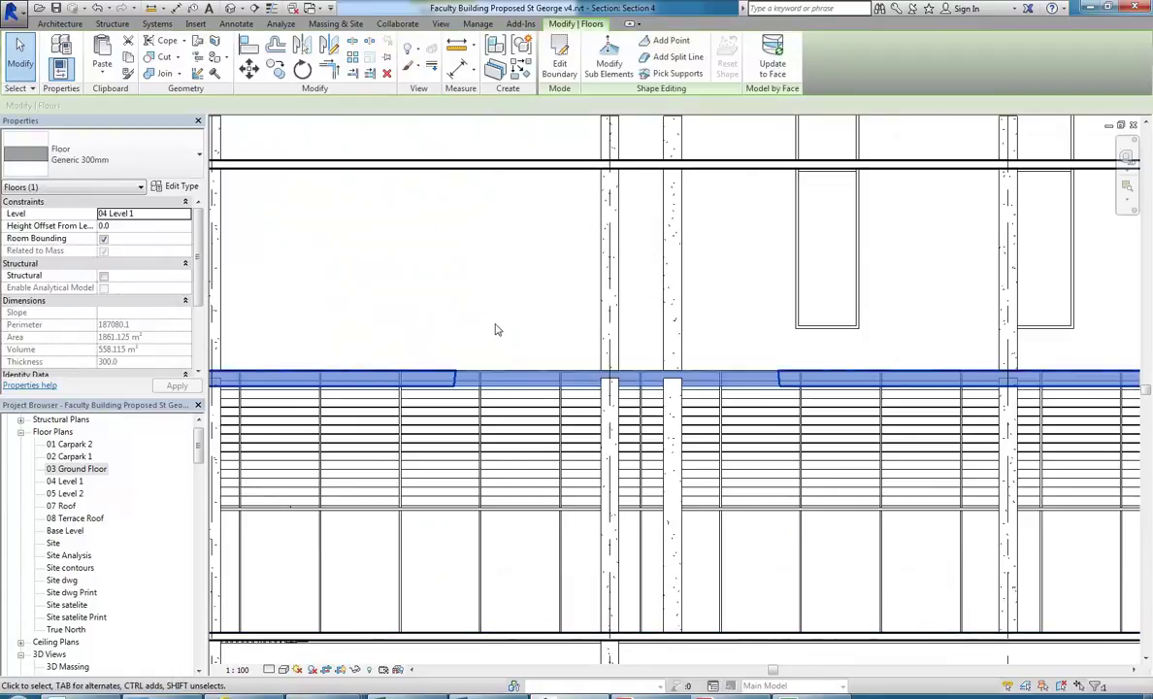
scroll(497, 329, "down", 2)
left_click(471, 333)
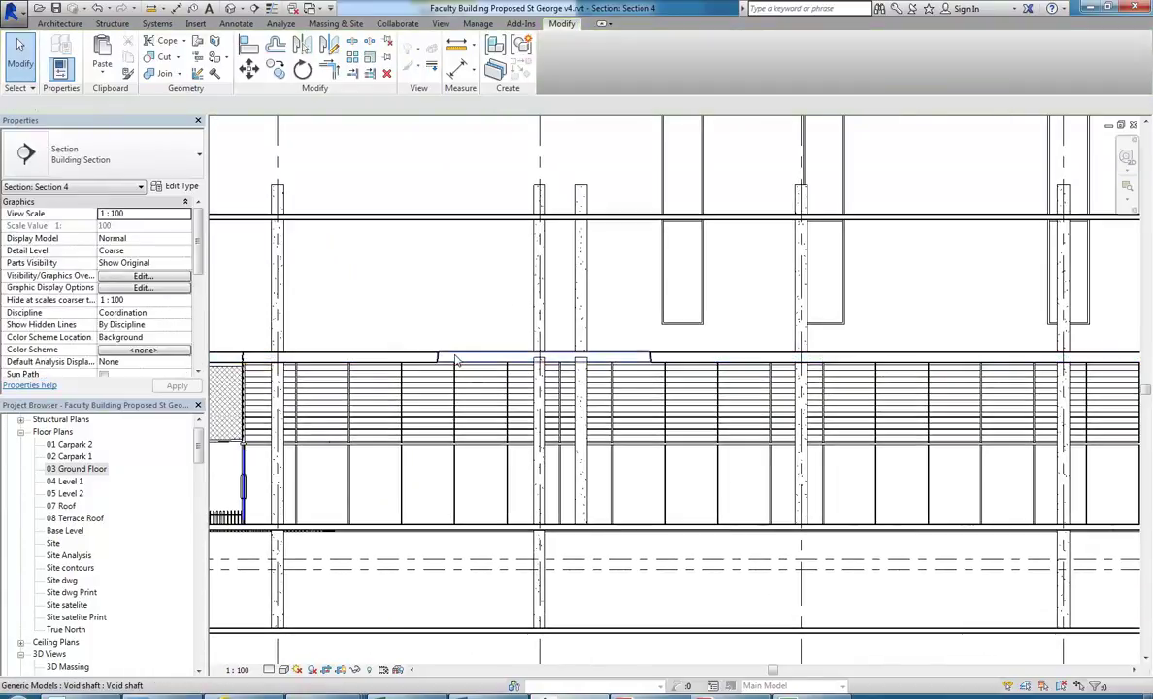
left_click(457, 361)
left_click(442, 326)
scroll(458, 396, "up", 2)
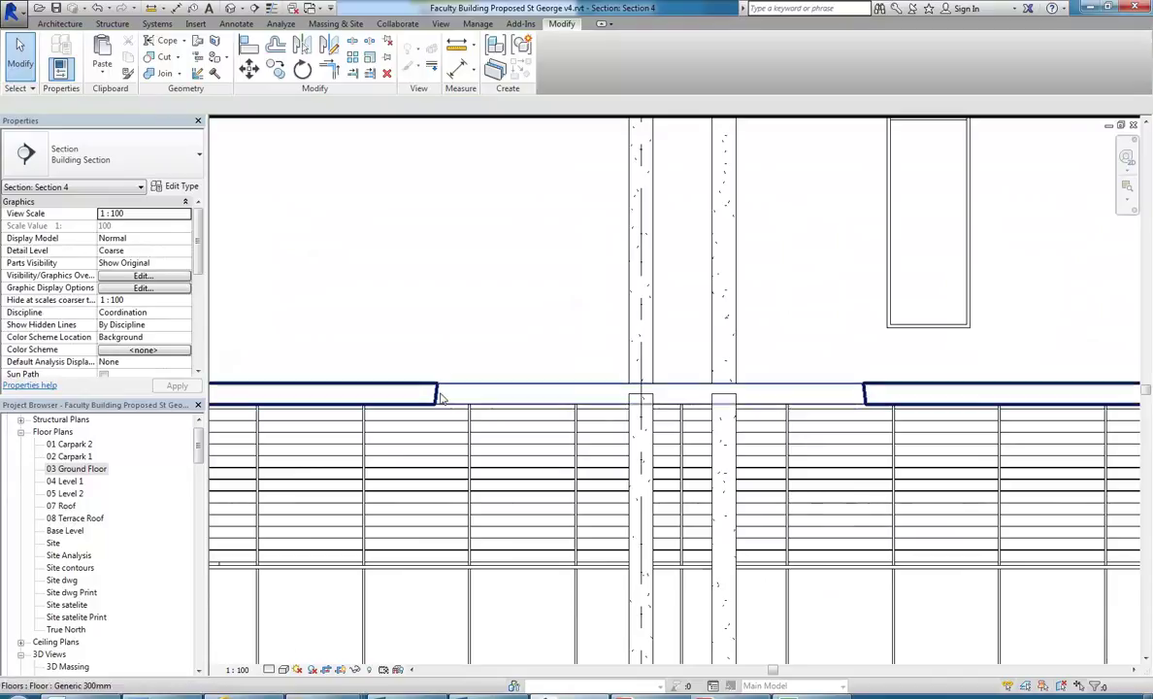
left_click(450, 330)
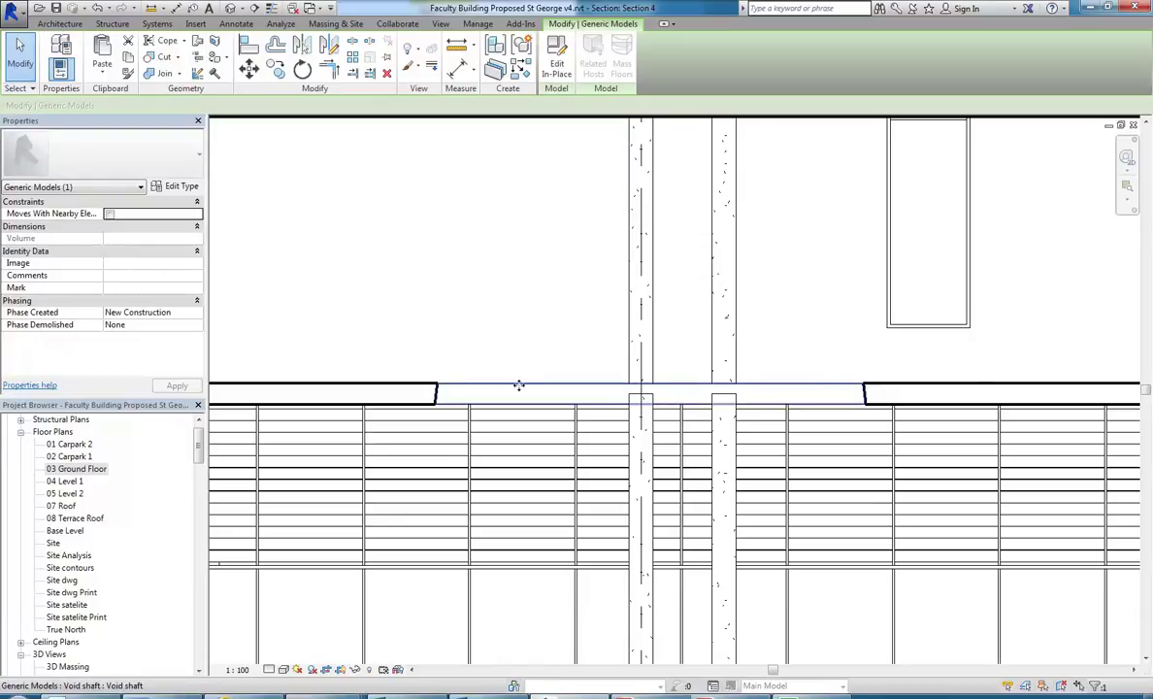
Step: Reopen the void shaft for in-place editing and check the void blend's extent
left_click(557, 74)
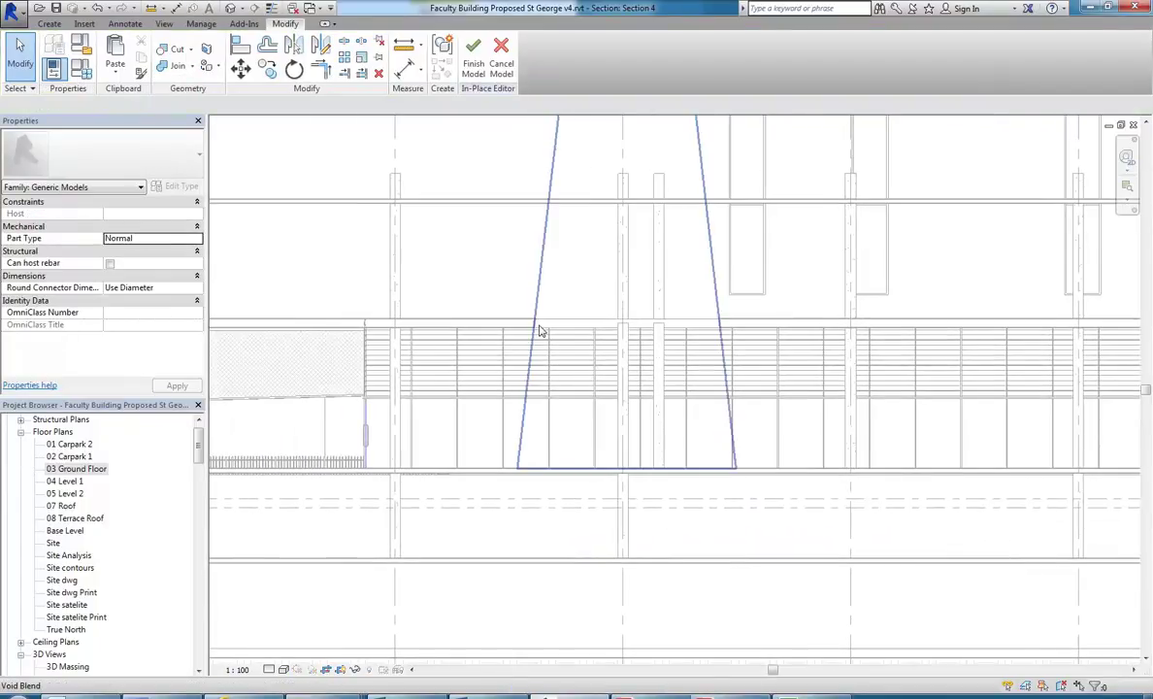
left_click(540, 331)
scroll(479, 362, "down", 3)
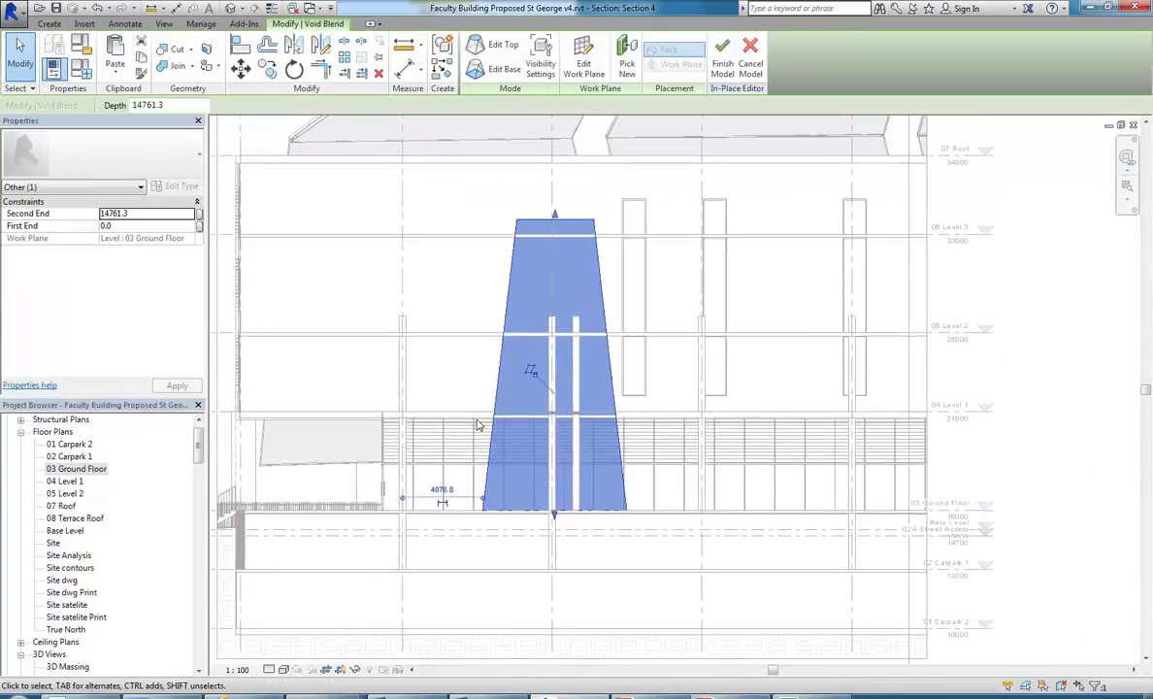
scroll(468, 342, "up", 3)
left_click(458, 324)
Step: Cut the lower, middle and upper floor slabs with the void blend using Cut Geometry
left_click(163, 48)
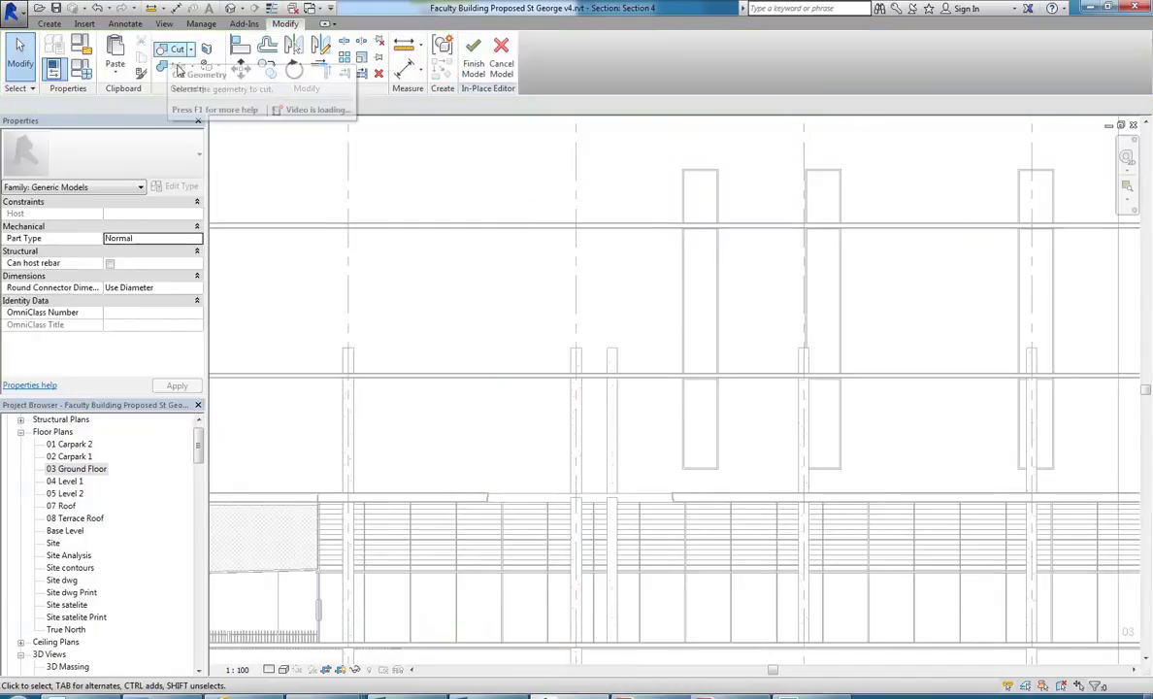
left_click(514, 499)
left_click(517, 502)
left_click(518, 377)
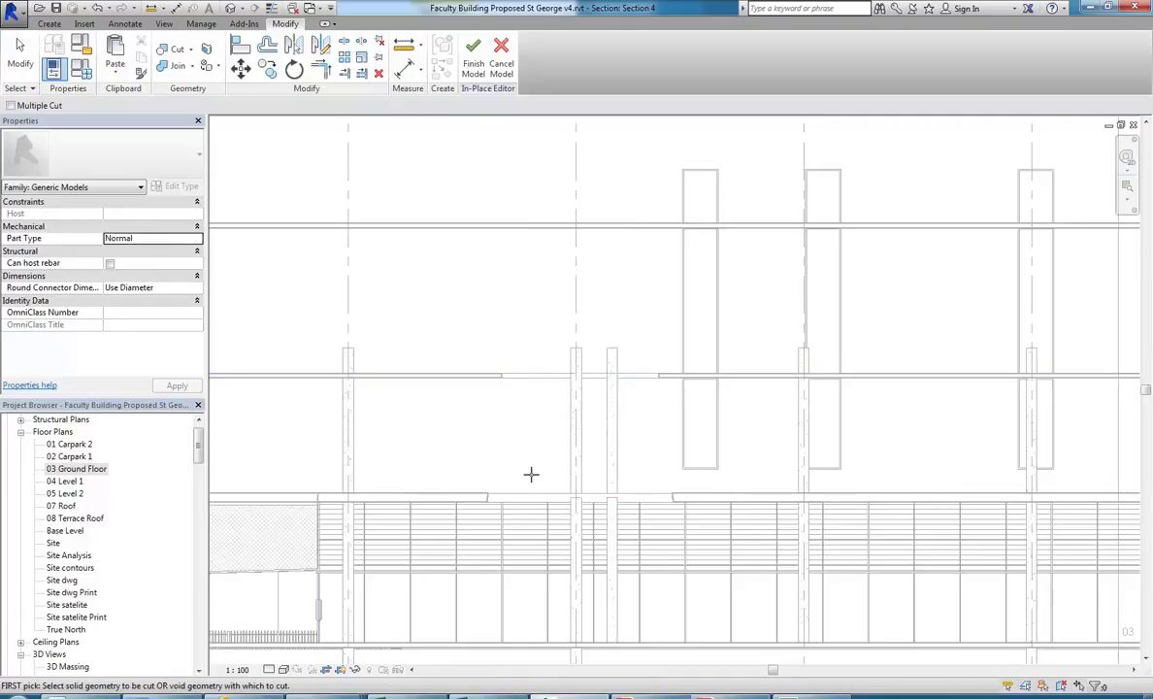
left_click(538, 226)
left_click(536, 226)
right_click(456, 321)
right_click(474, 328)
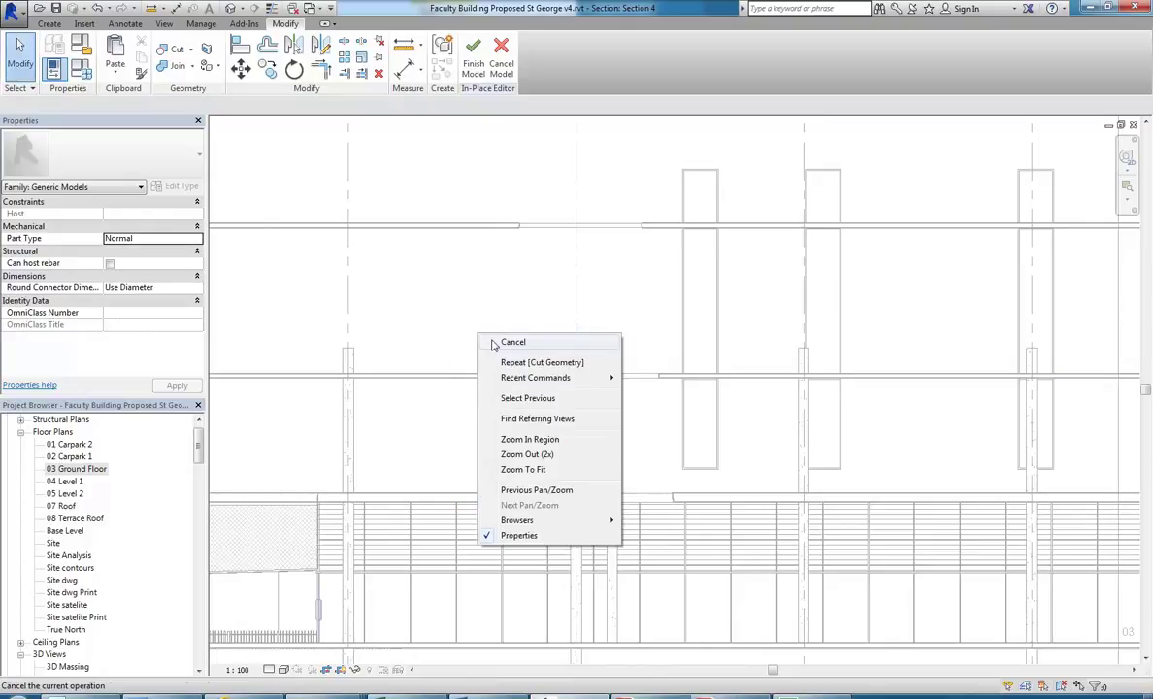
Step: Cancel Cut Geometry and pan Section 4 slightly
left_click(490, 342)
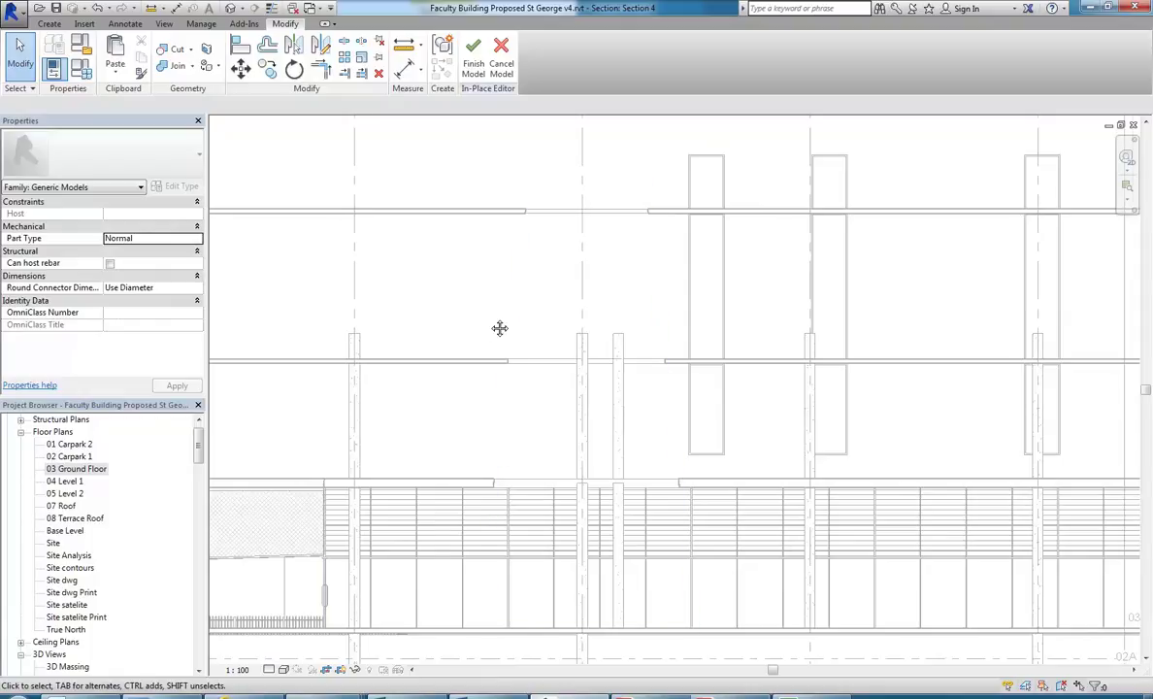
middle_click_drag(496, 318, 502, 329)
Step: Finish the in-place void model and briefly check the void shaft selection
left_click(474, 68)
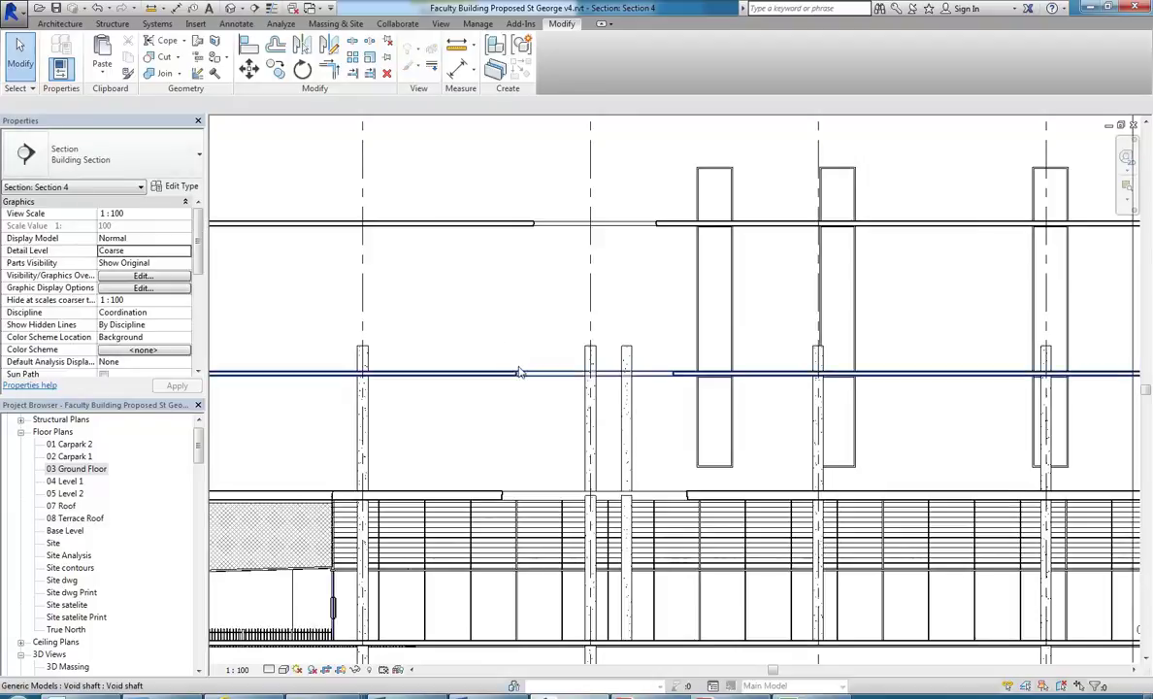
left_click(530, 382)
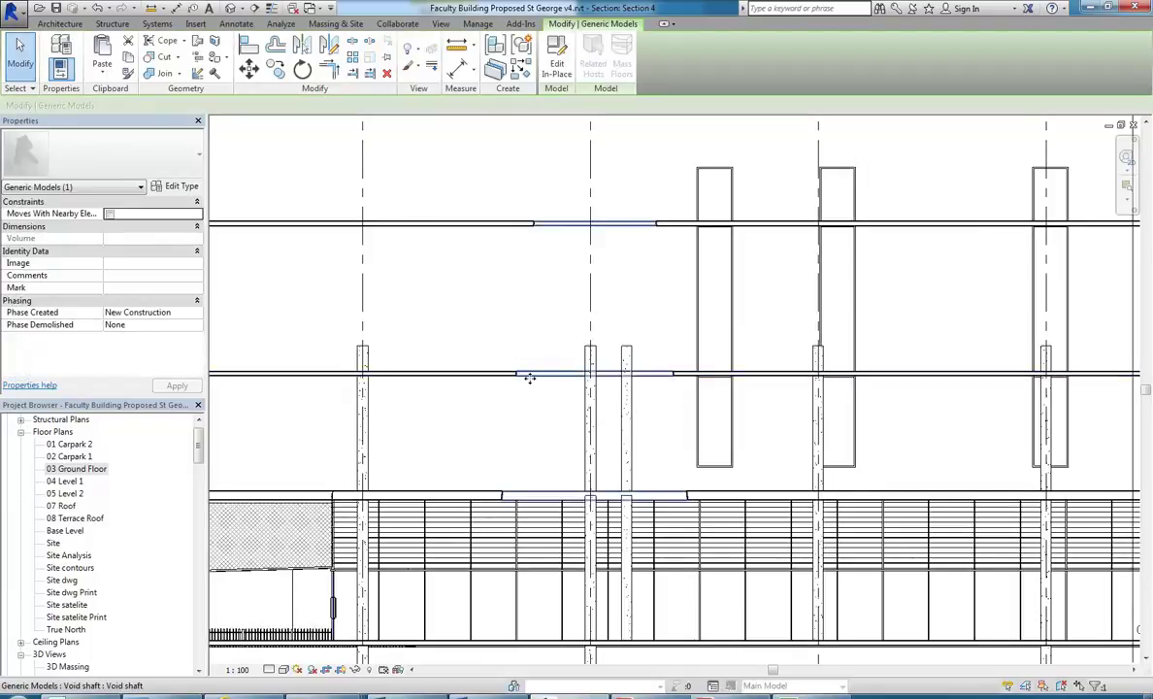
key("Escape")
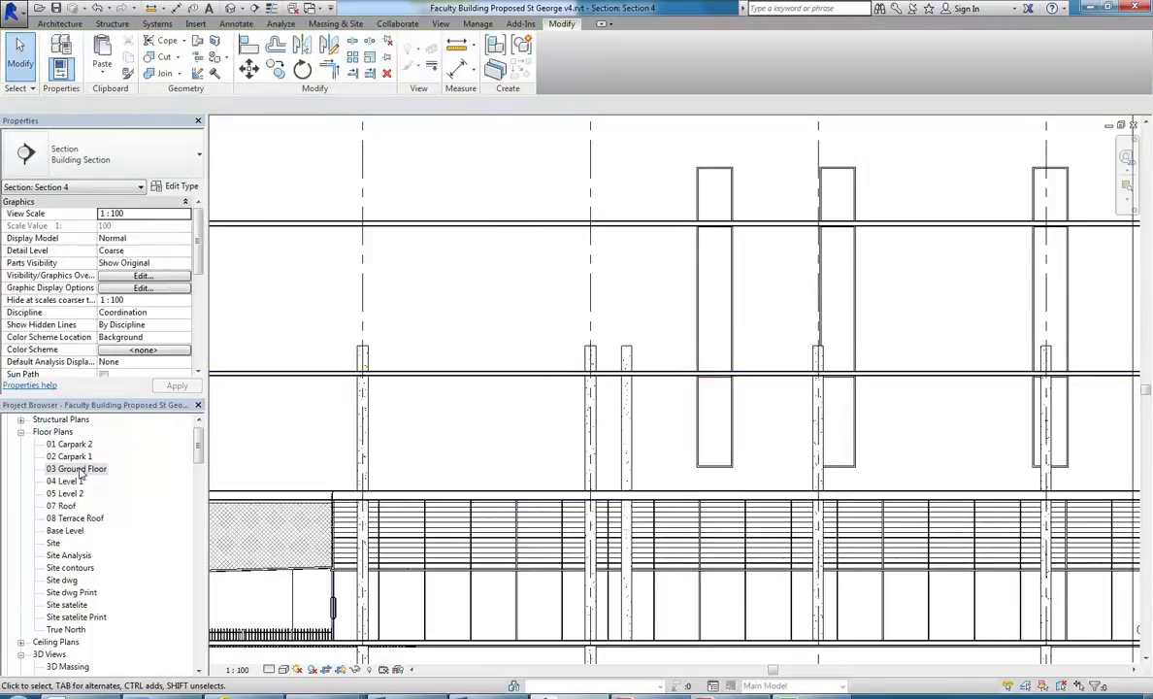
Step: Open the 04 Level 1 floor plan from the view list
left_click(92, 469)
key("Down")
key("Return")
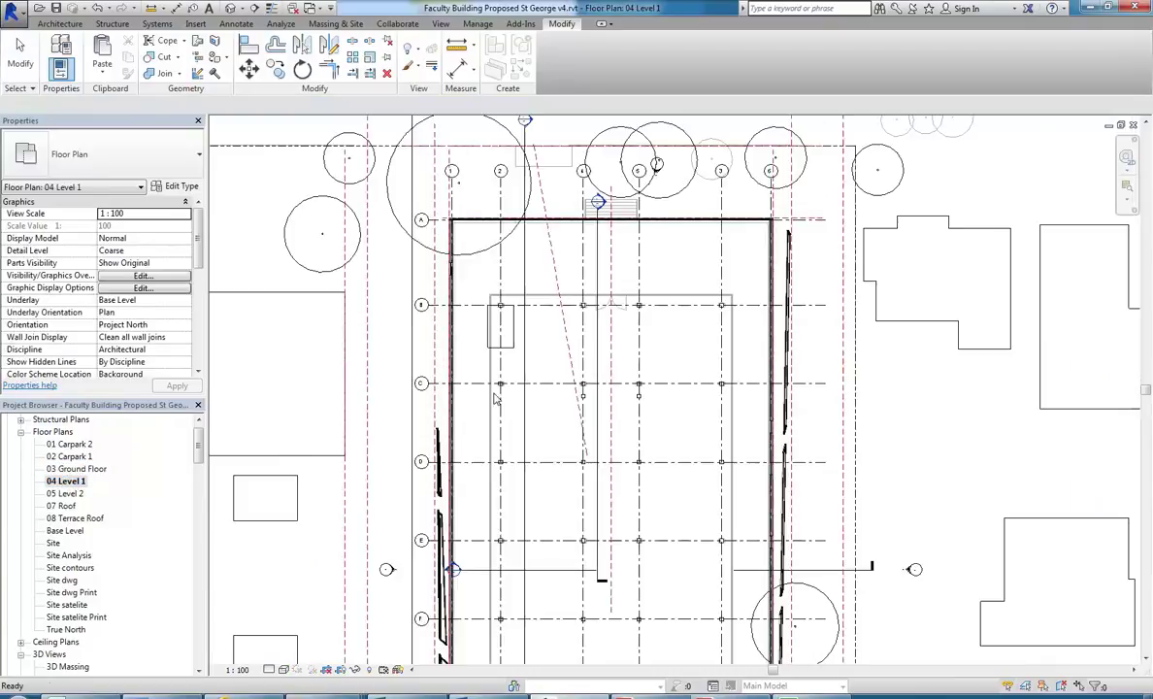
left_click_drag(196, 464, 192, 503)
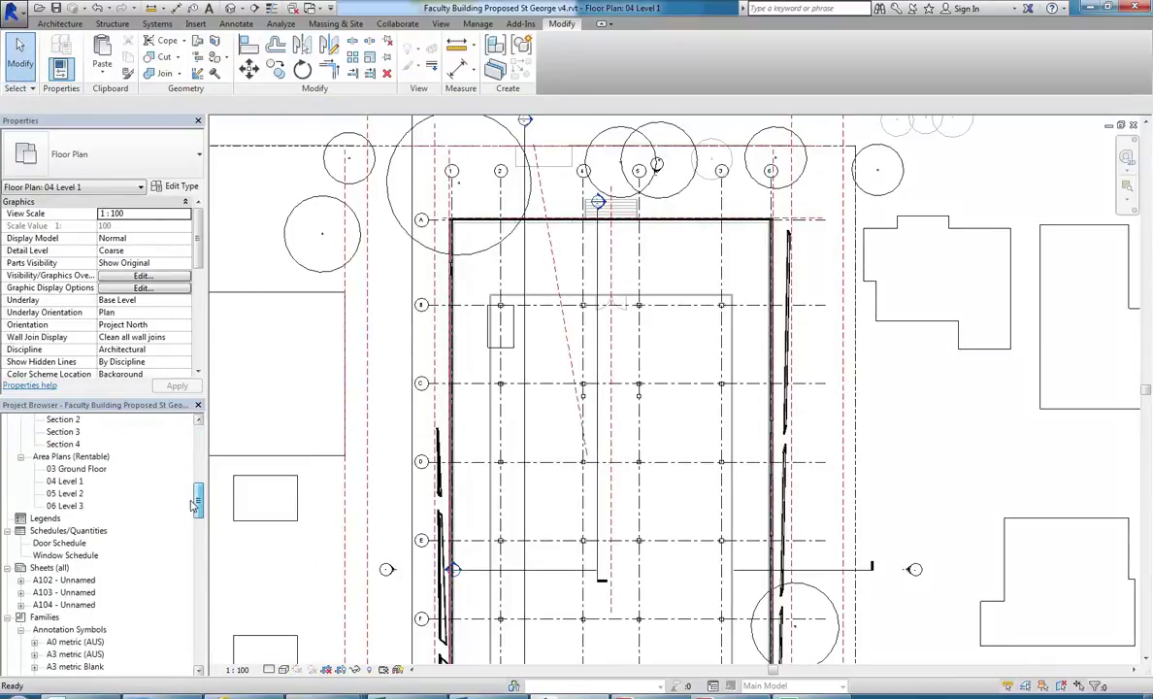
Step: Open the Rentable area plan for 04 Level 1 and zoom in on the two 67 m² Voids
double_click(60, 481)
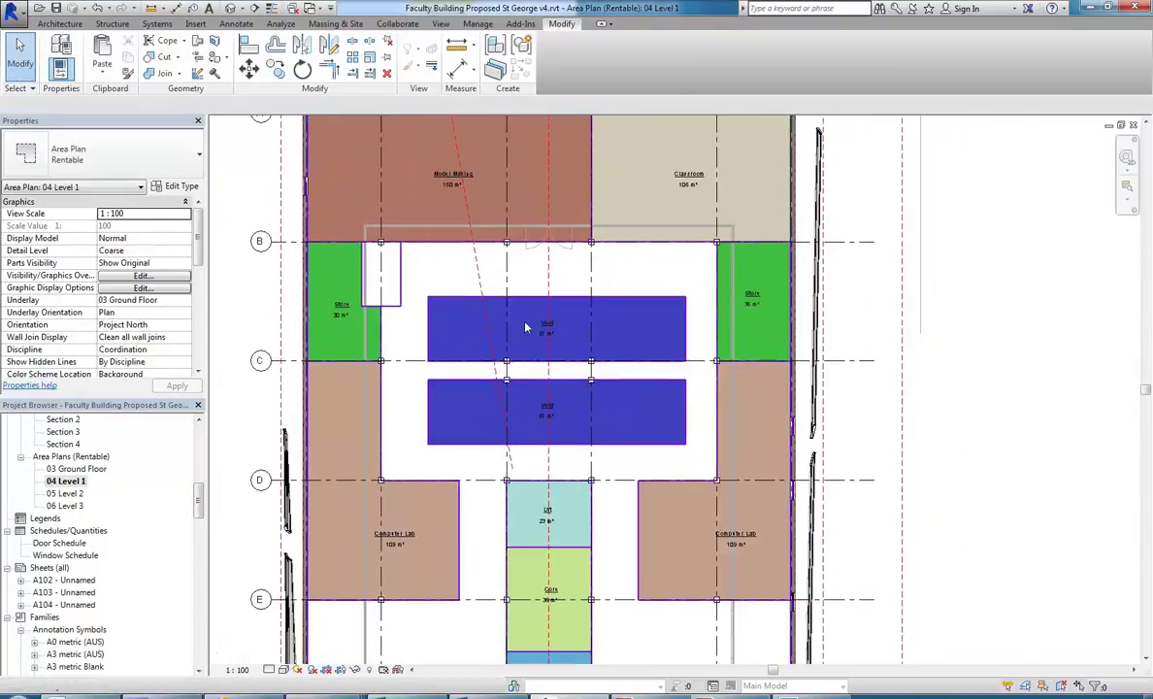
scroll(525, 327, "up", 3)
middle_click_drag(438, 266, 443, 280)
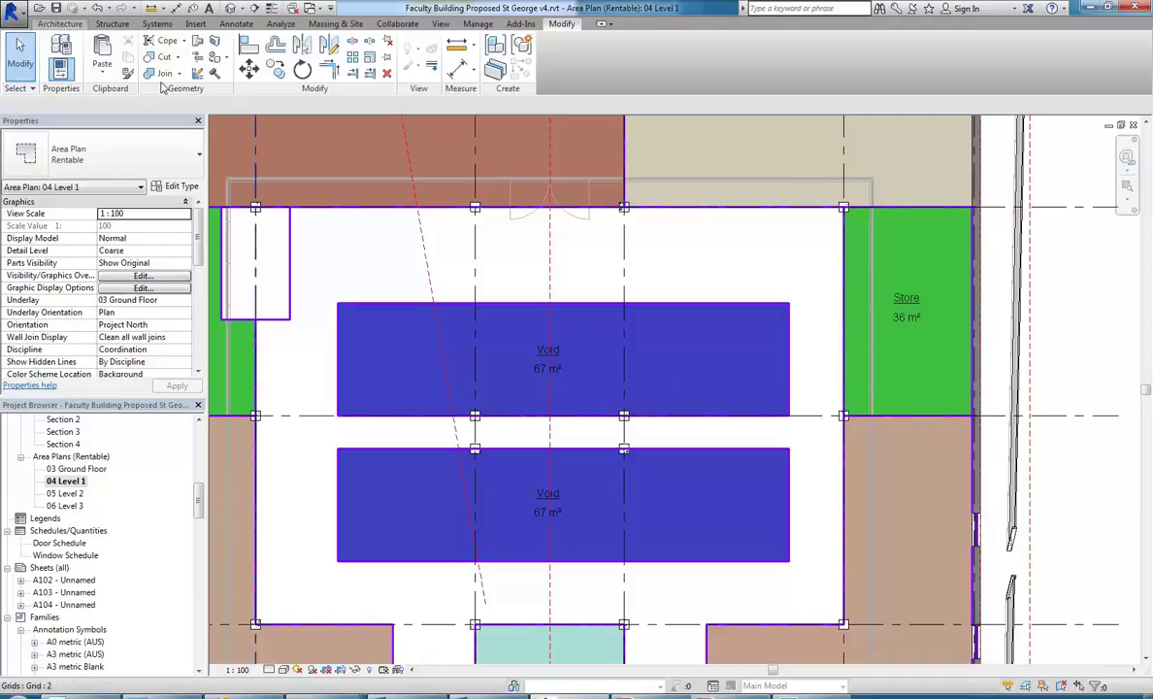
left_click(59, 24)
scroll(358, 272, "down", 1)
scroll(356, 267, "up", 1)
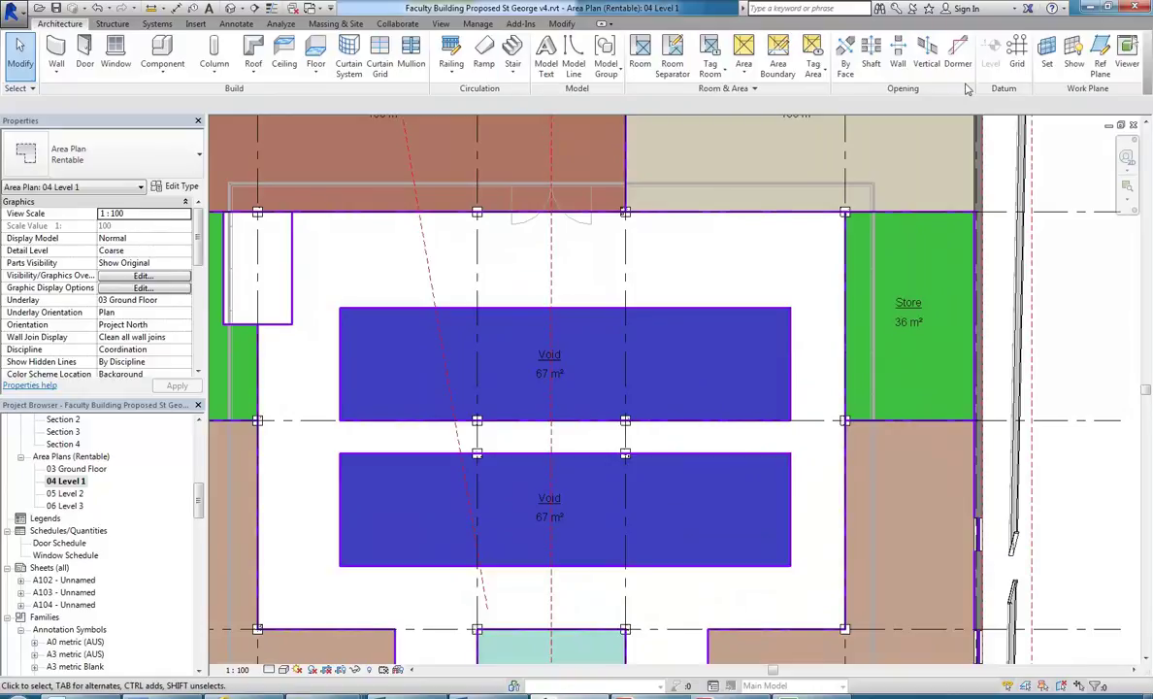
Step: Sketch a rectangular shaft opening over the upper Void and finish the sketch
left_click(871, 64)
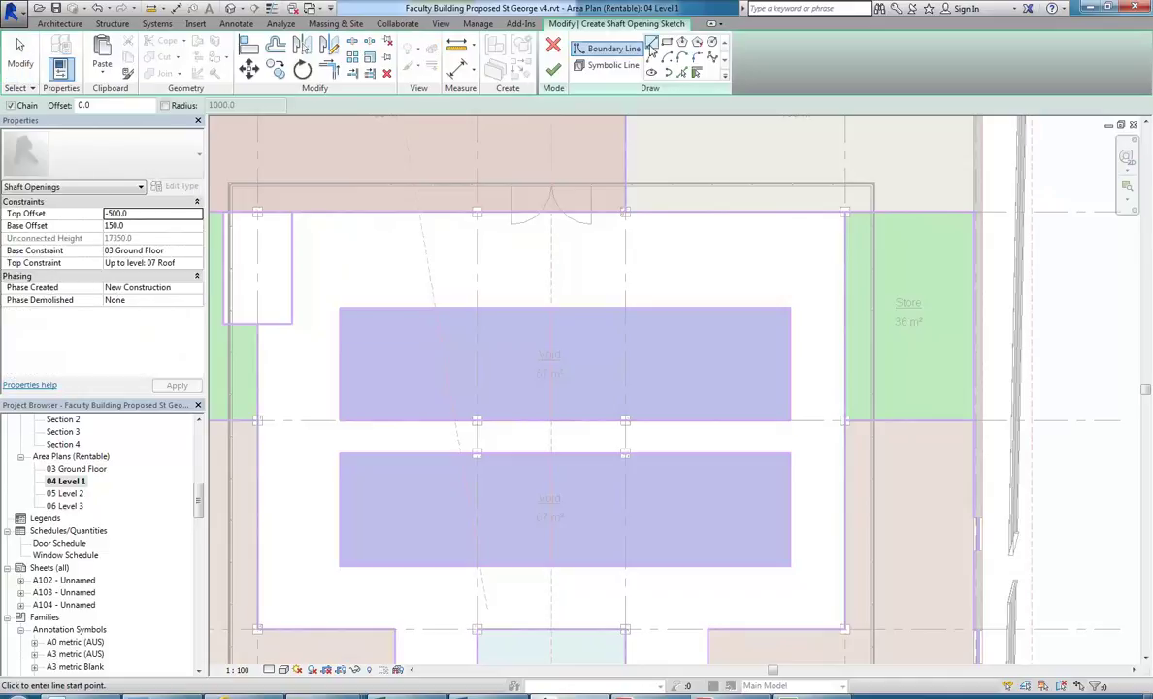
left_click(668, 44)
left_click(340, 308)
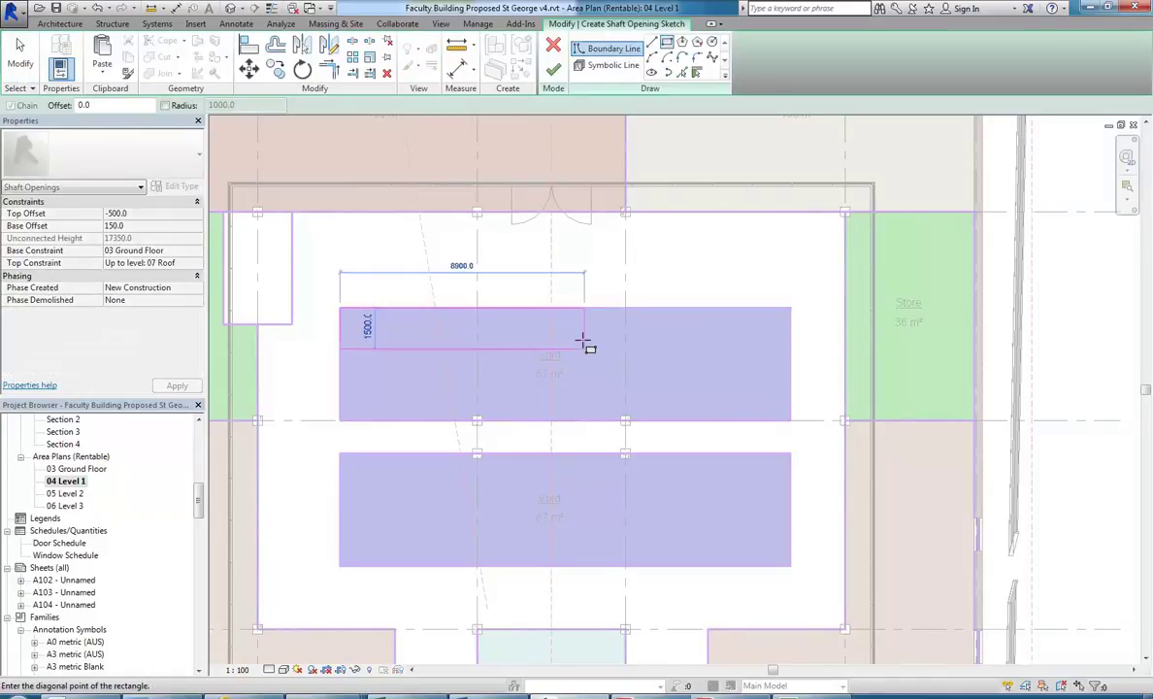
left_click(791, 420)
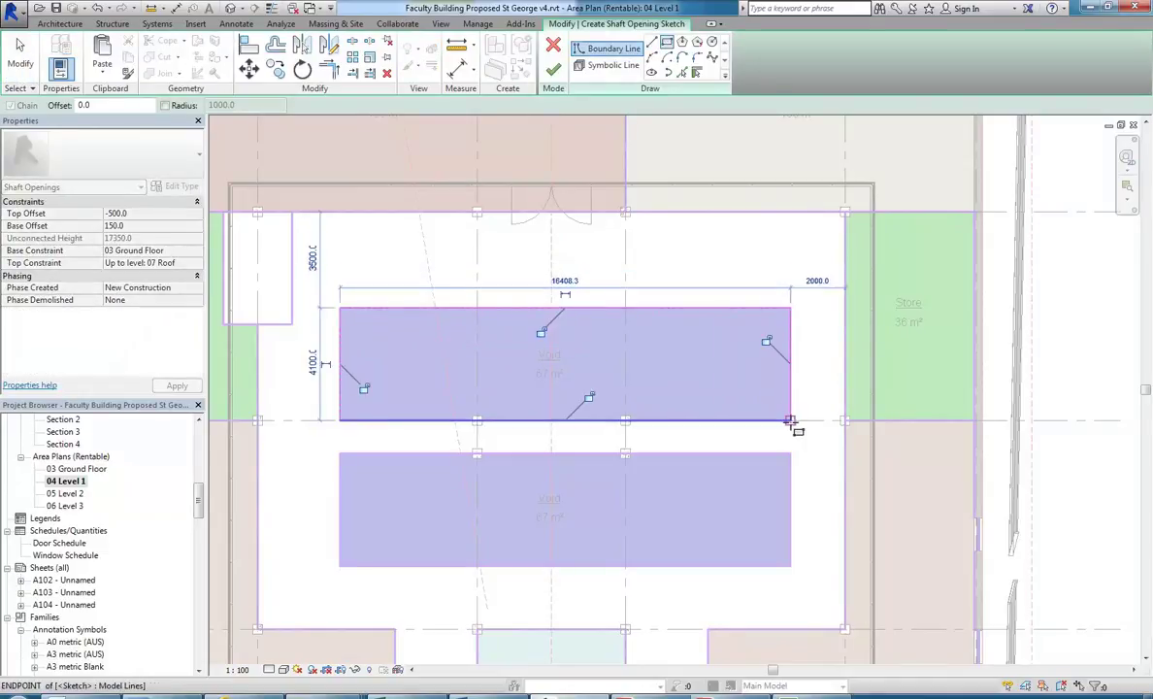
right_click(352, 256)
right_click(372, 264)
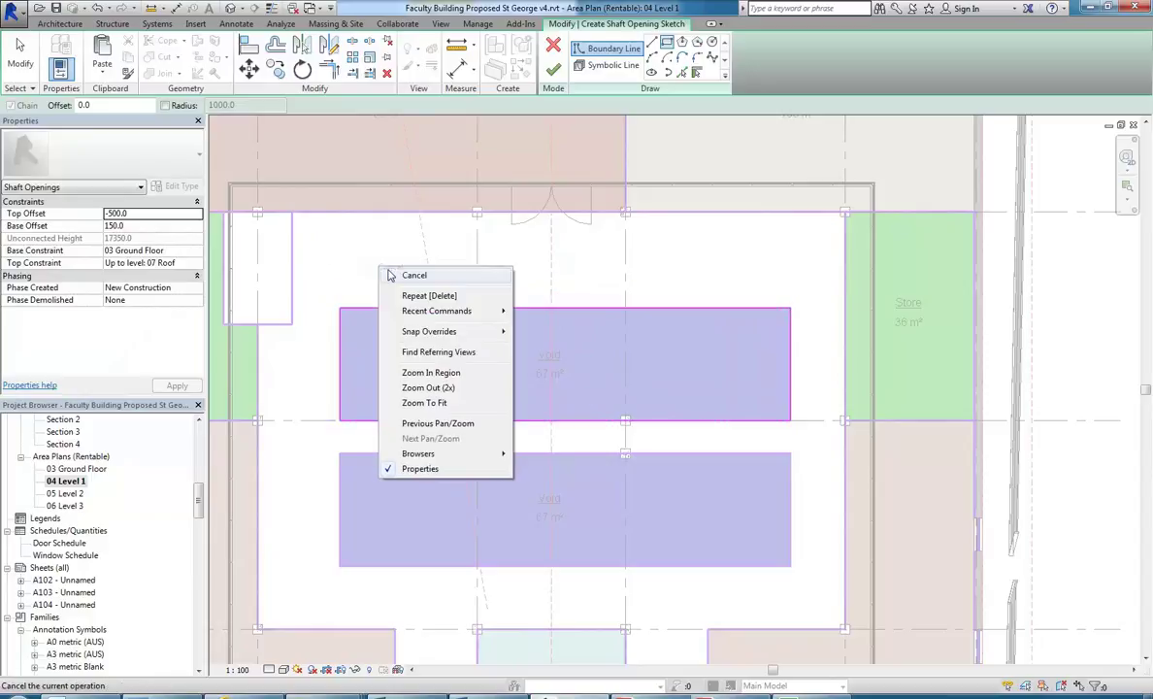
left_click(393, 273)
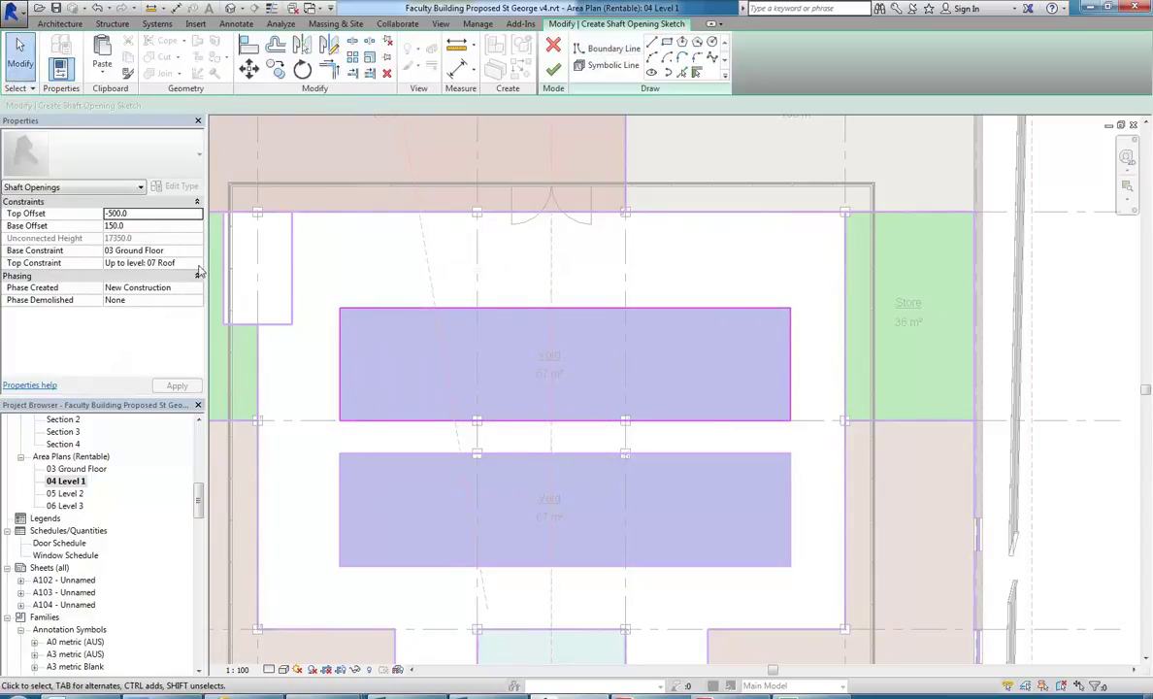
left_click(553, 69)
middle_click_drag(407, 429, 401, 387)
Step: Start copying the new shaft opening, then cancel the copy
left_click(276, 69)
left_click(381, 261)
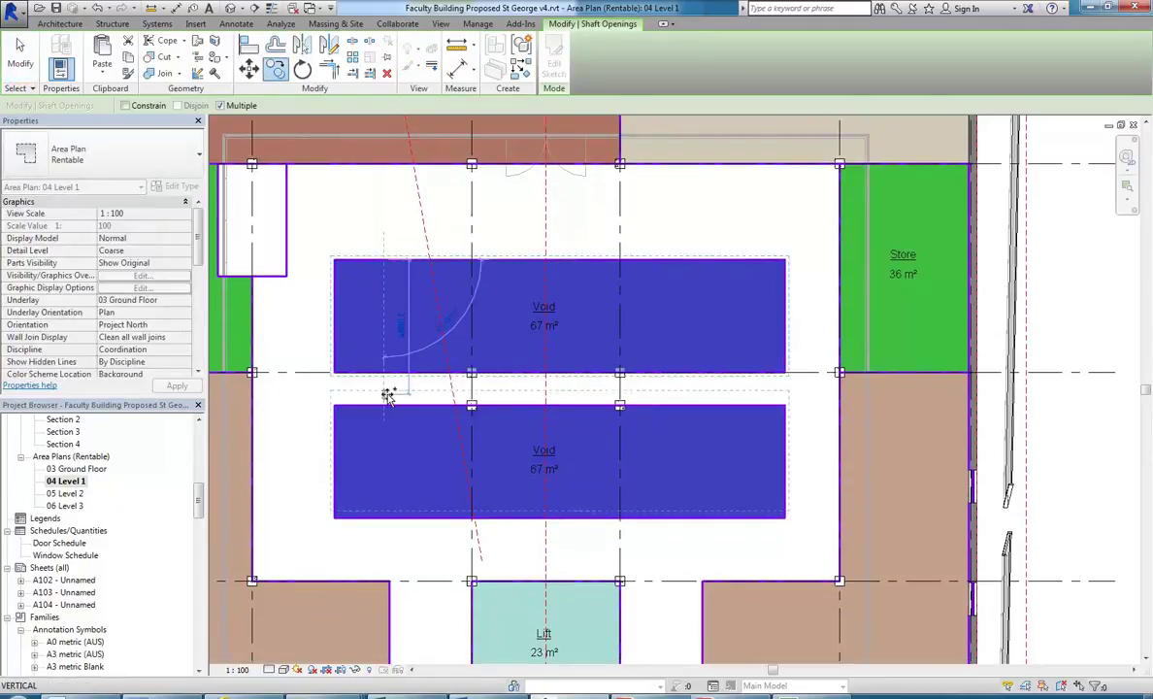
right_click(391, 259)
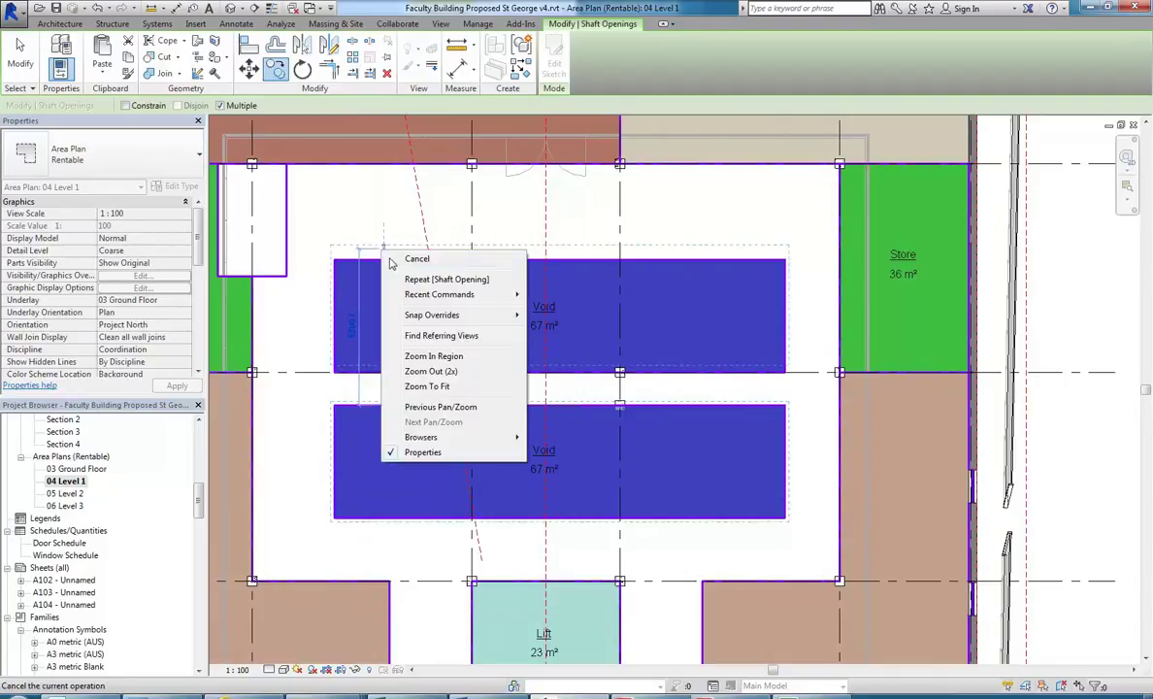
left_click(417, 271)
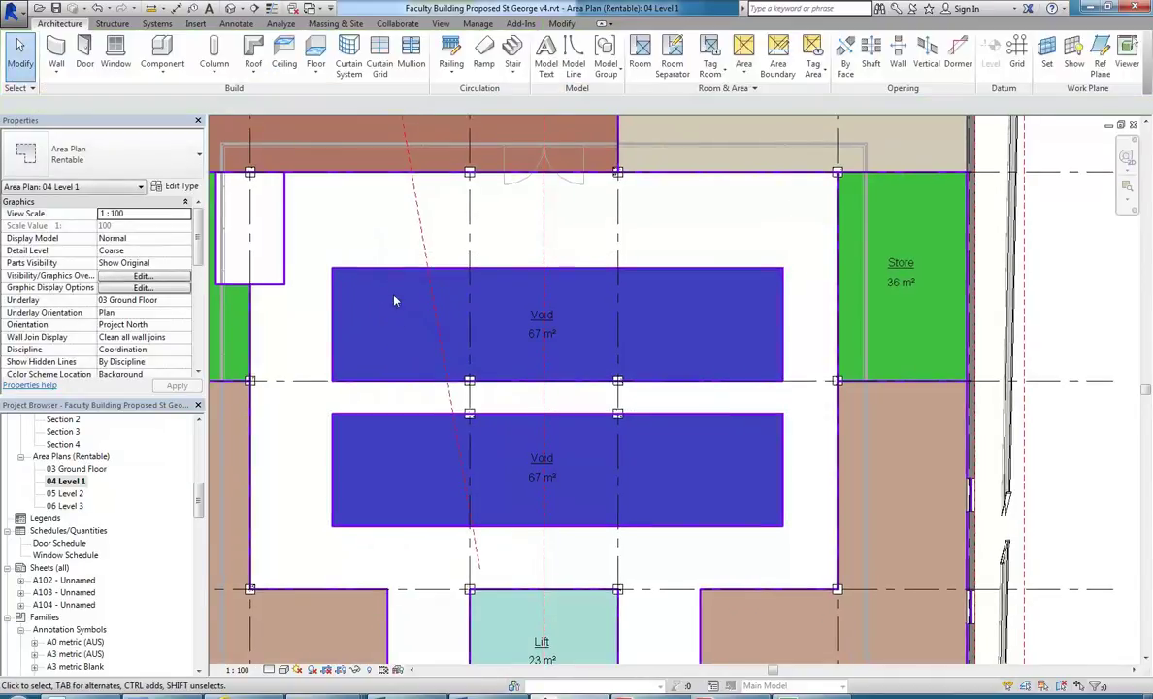
middle_click_drag(394, 298, 378, 262)
scroll(360, 253, "up", 2)
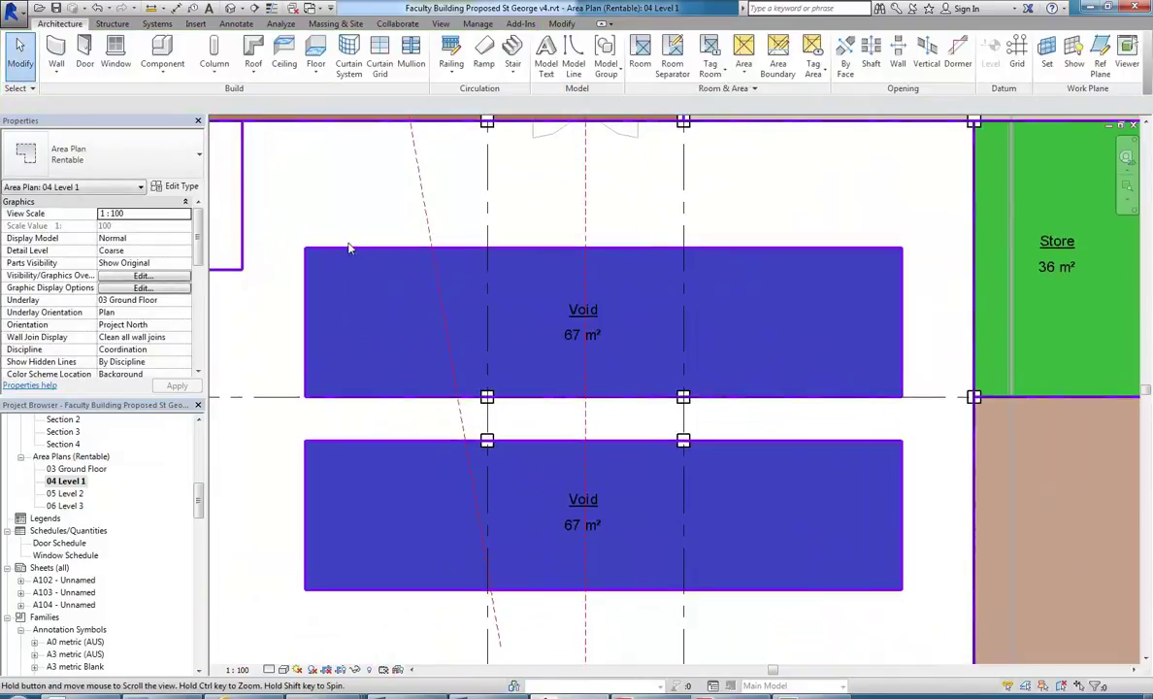
Step: Create a 900mm Pipe railing by picking the upper Void's boundary chain
left_click(452, 49)
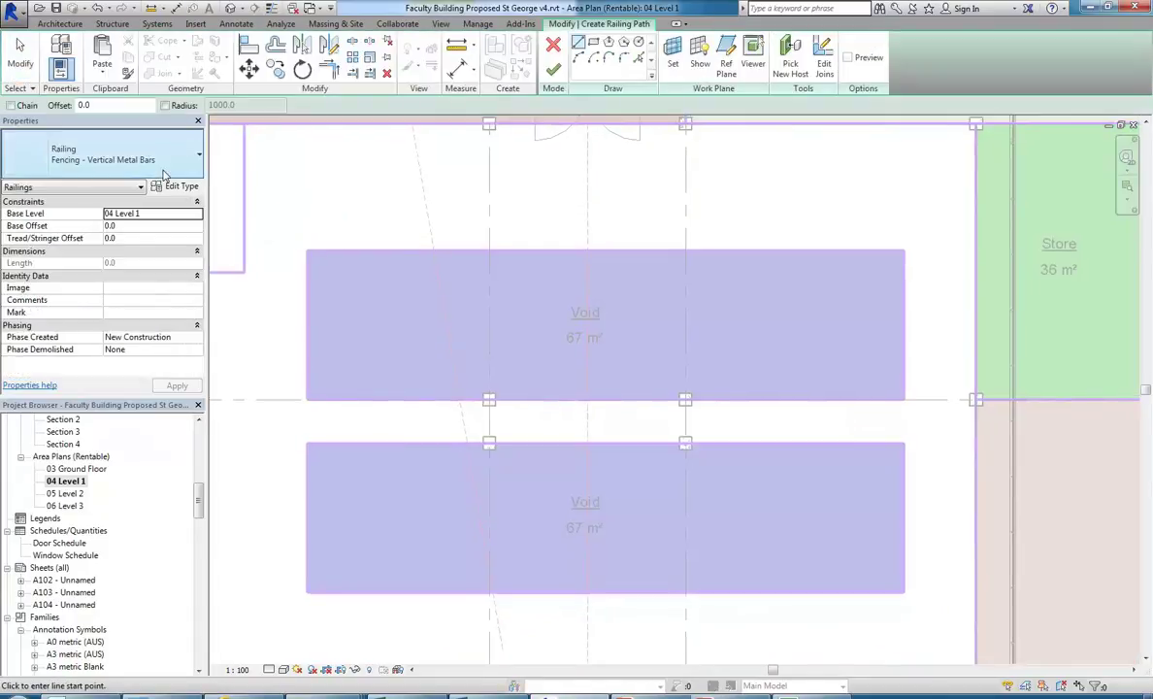
left_click(162, 159)
left_click(79, 224)
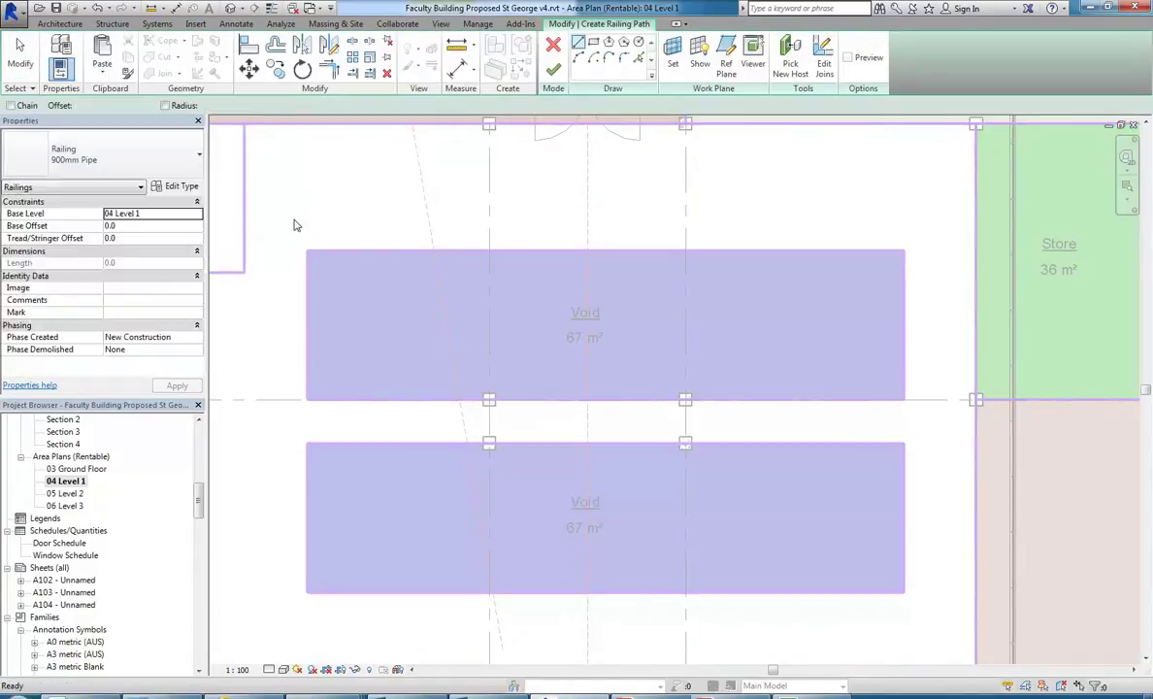
left_click(638, 61)
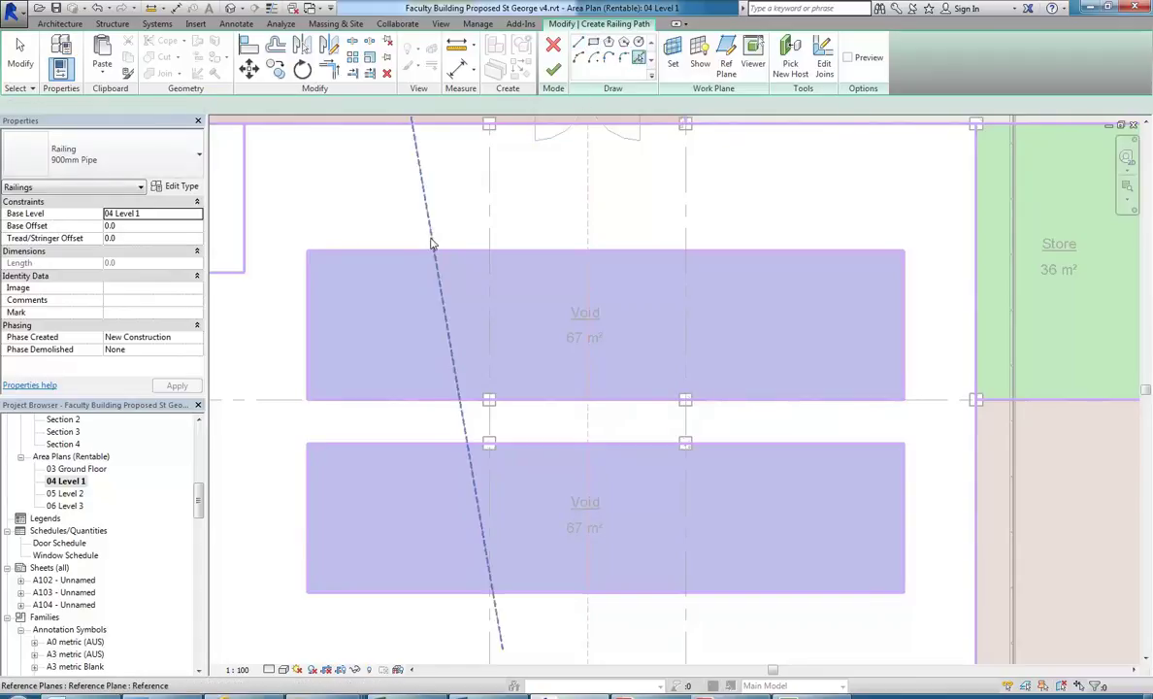
key("Tab")
left_click(383, 257)
left_click(553, 70)
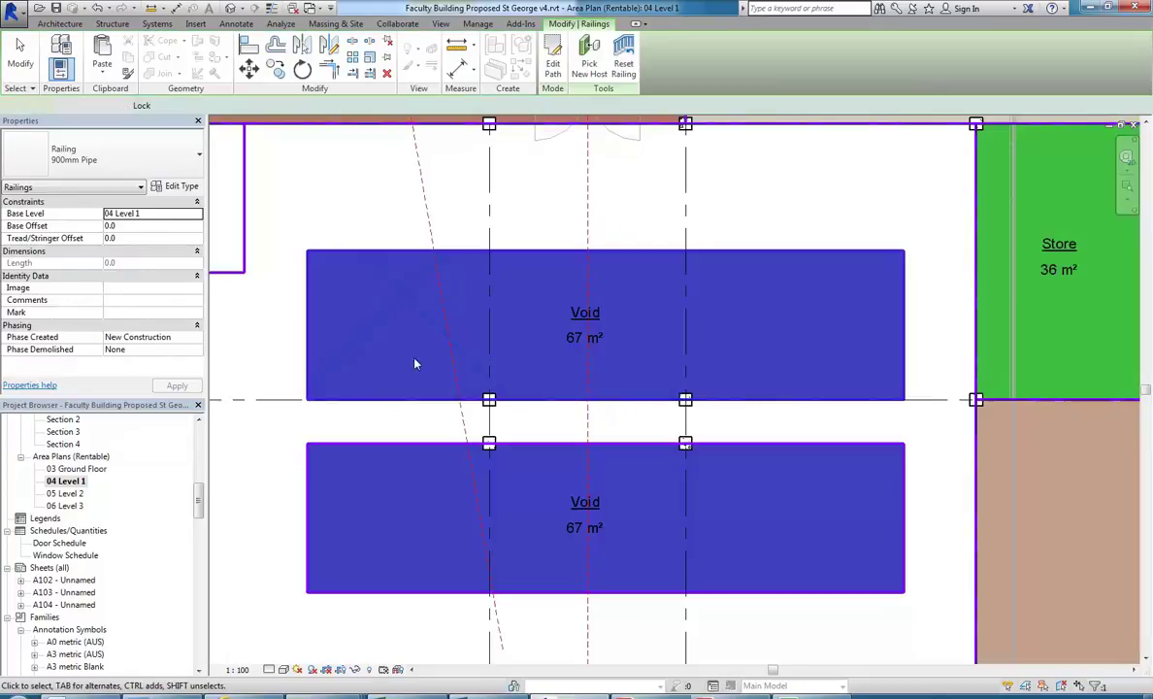
middle_click_drag(368, 449, 379, 392)
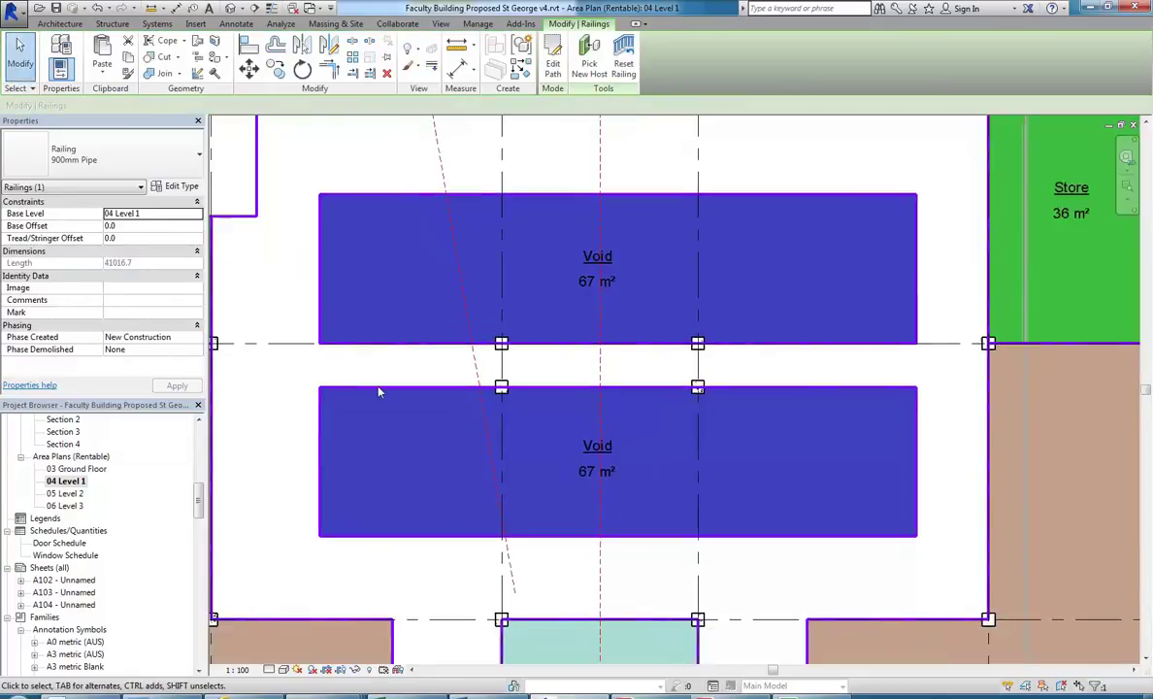
Step: Start copying the railing, cancel it, and recentre the view on the atrium
left_click(60, 23)
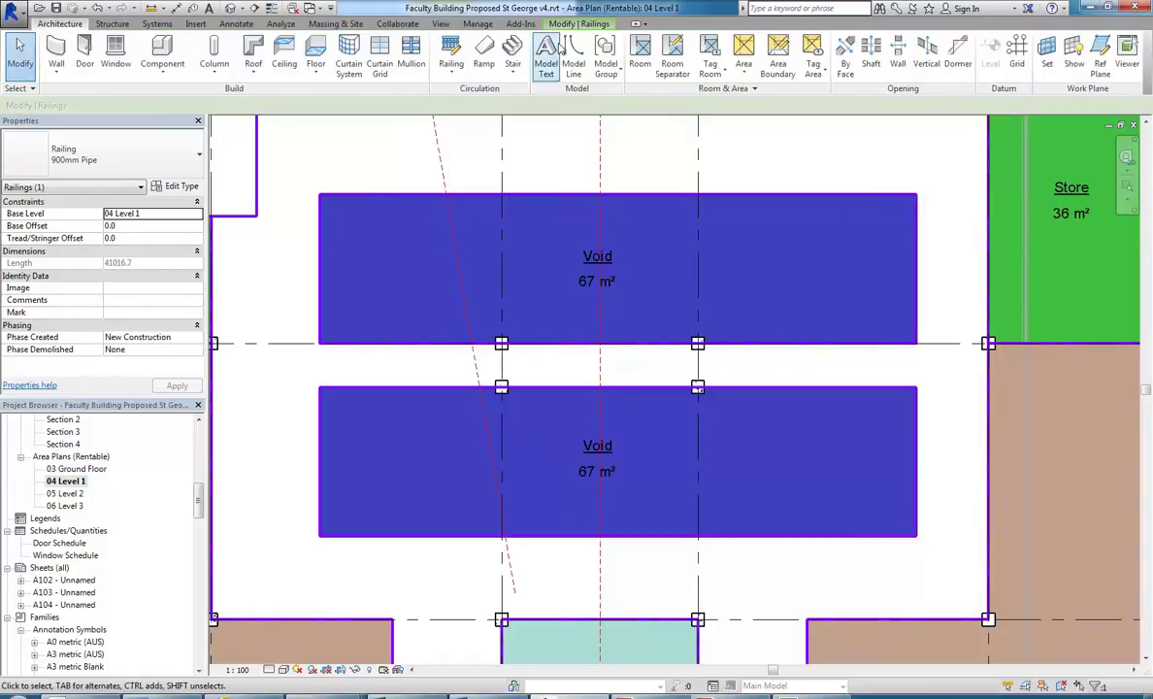
left_click(580, 23)
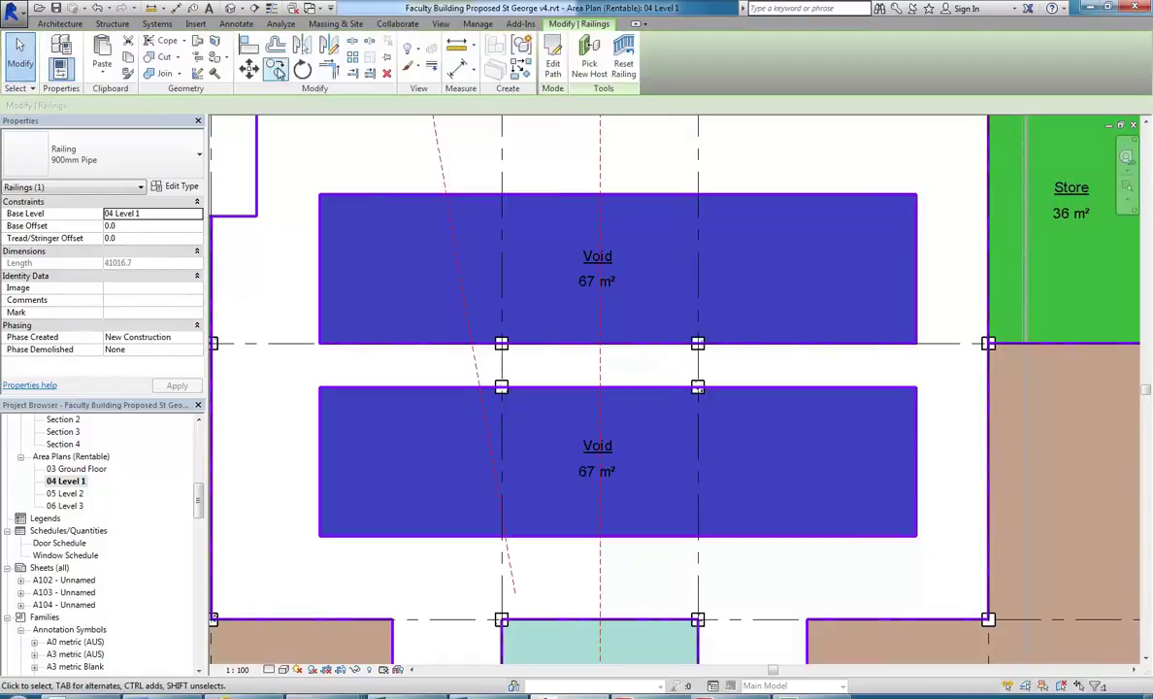
left_click(275, 68)
left_click(391, 200)
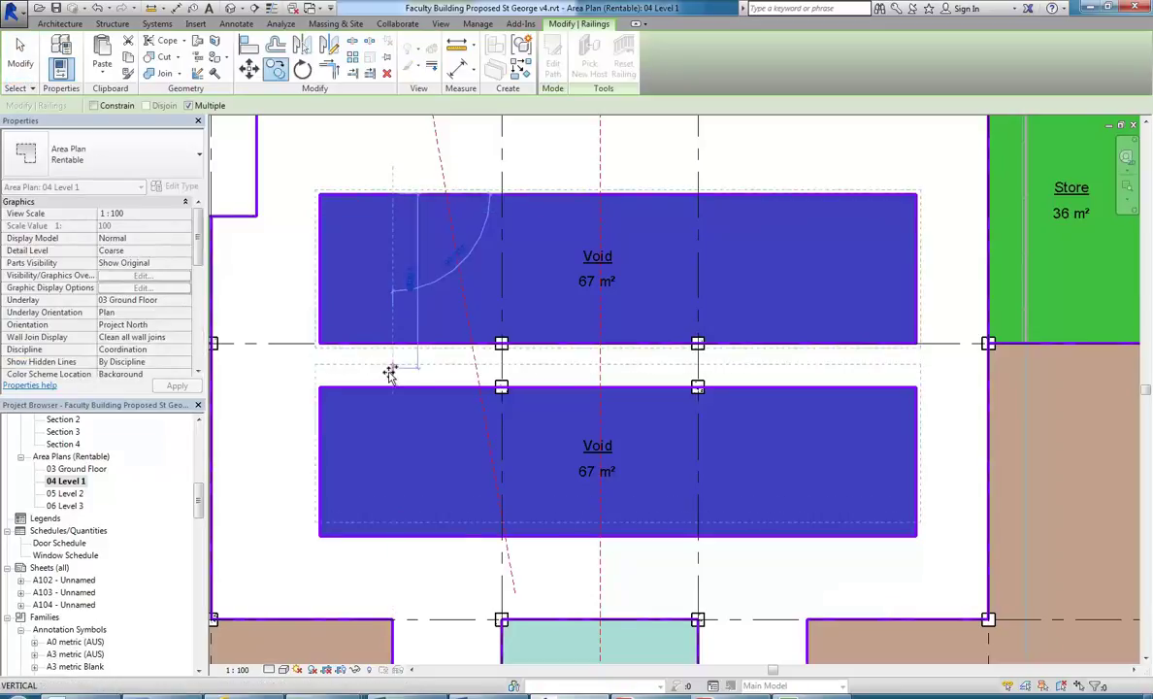
key("Escape")
key("Escape")
scroll(386, 326, "down", 2)
middle_click_drag(387, 327, 365, 408)
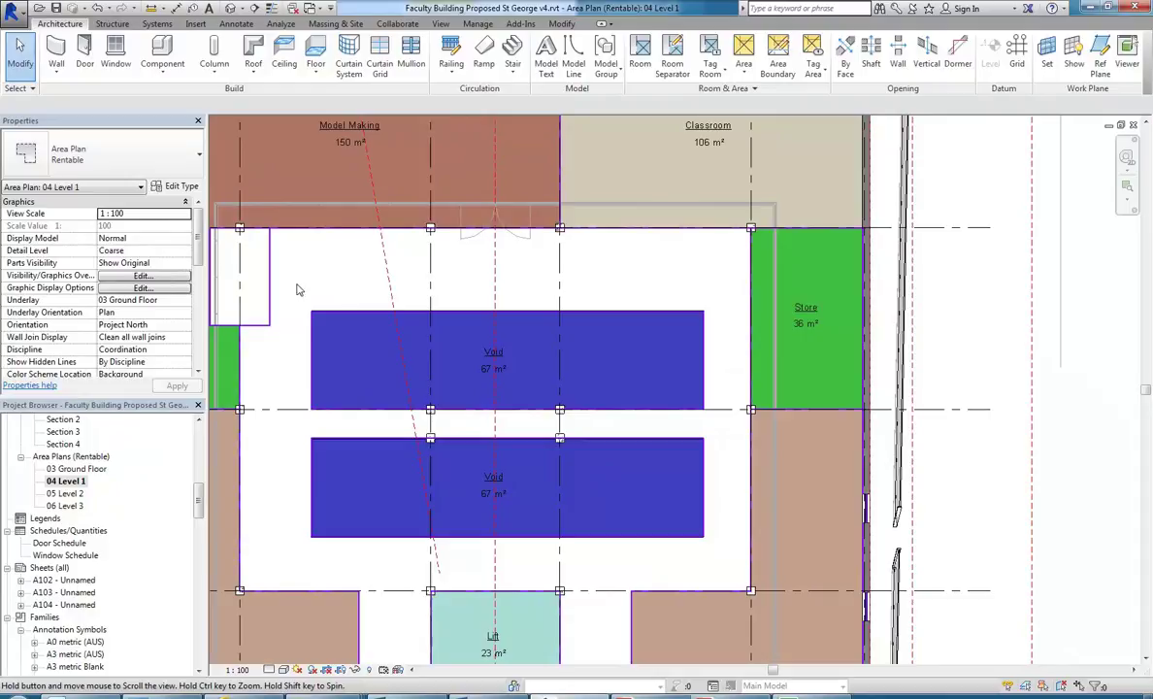
middle_click_drag(298, 288, 312, 292)
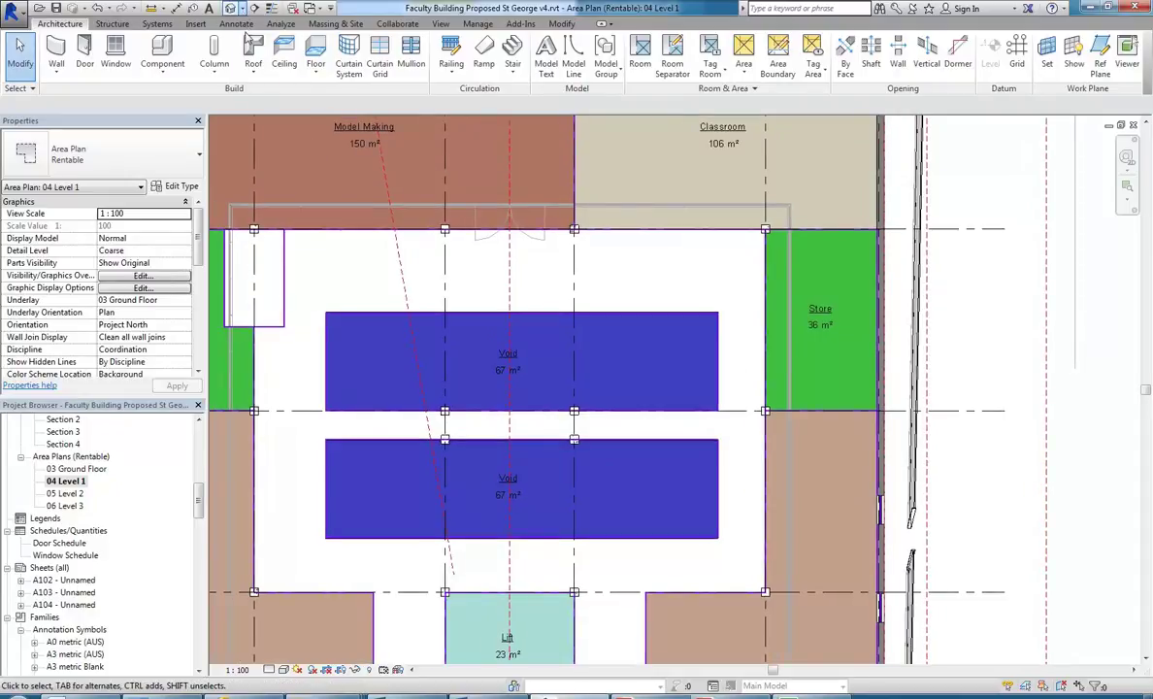
Step: Place a perspective camera above the upper void, aimed across the voids toward the Lift
left_click(241, 7)
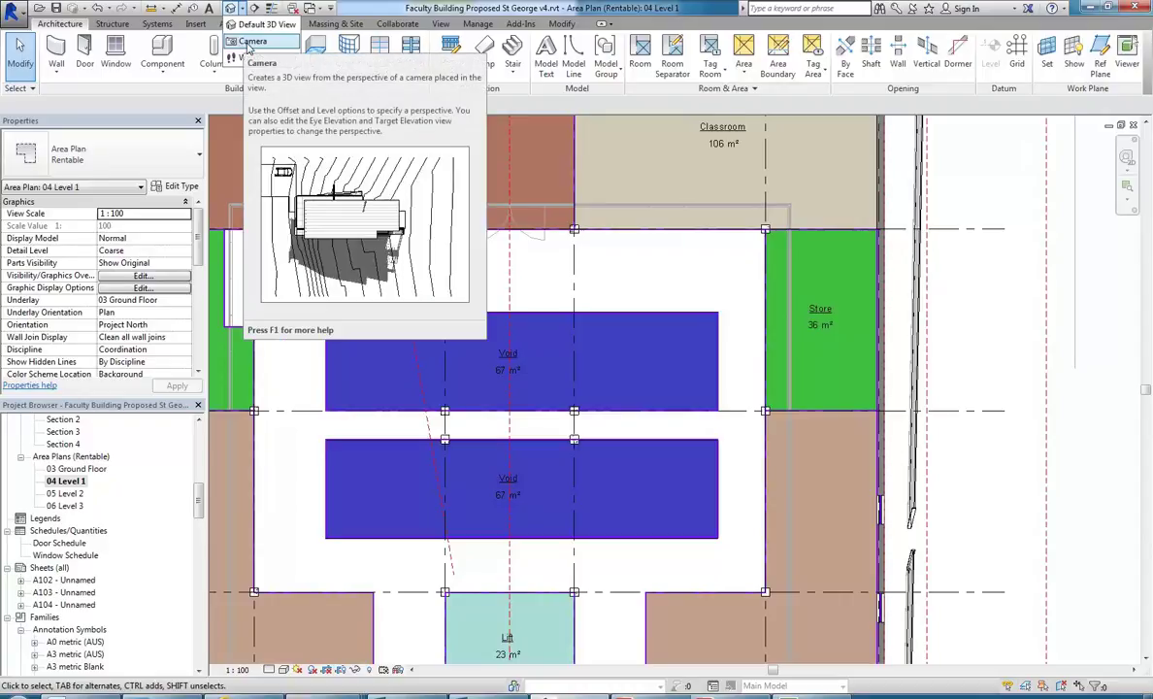
left_click(250, 43)
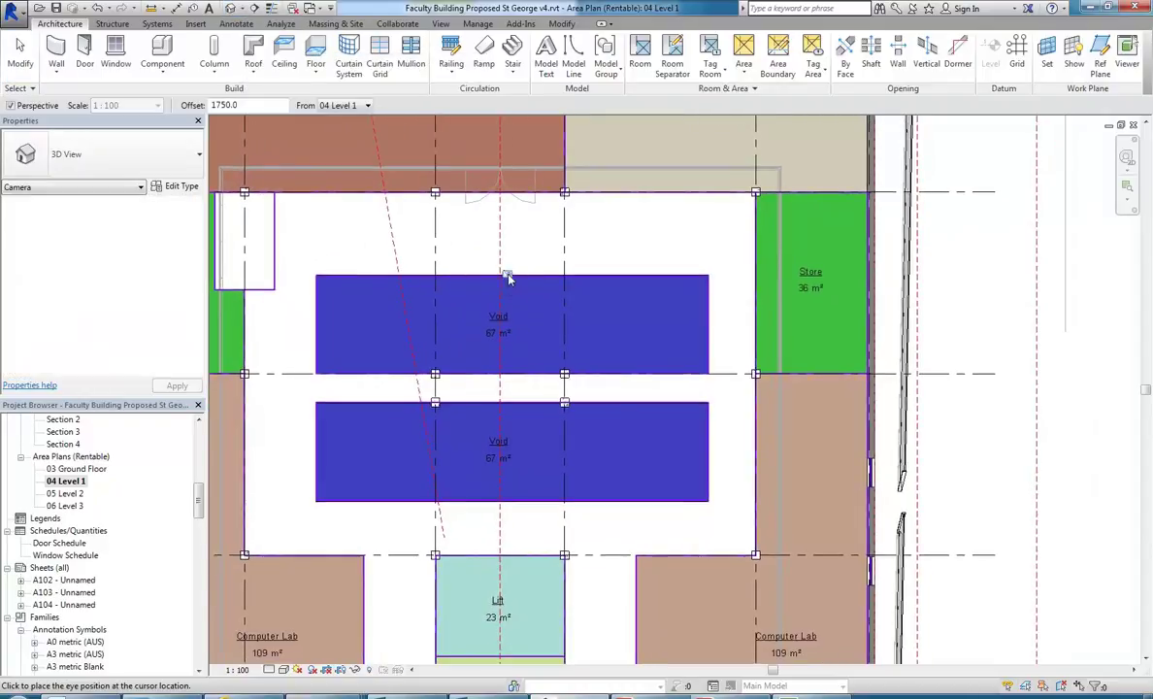
left_click(504, 249)
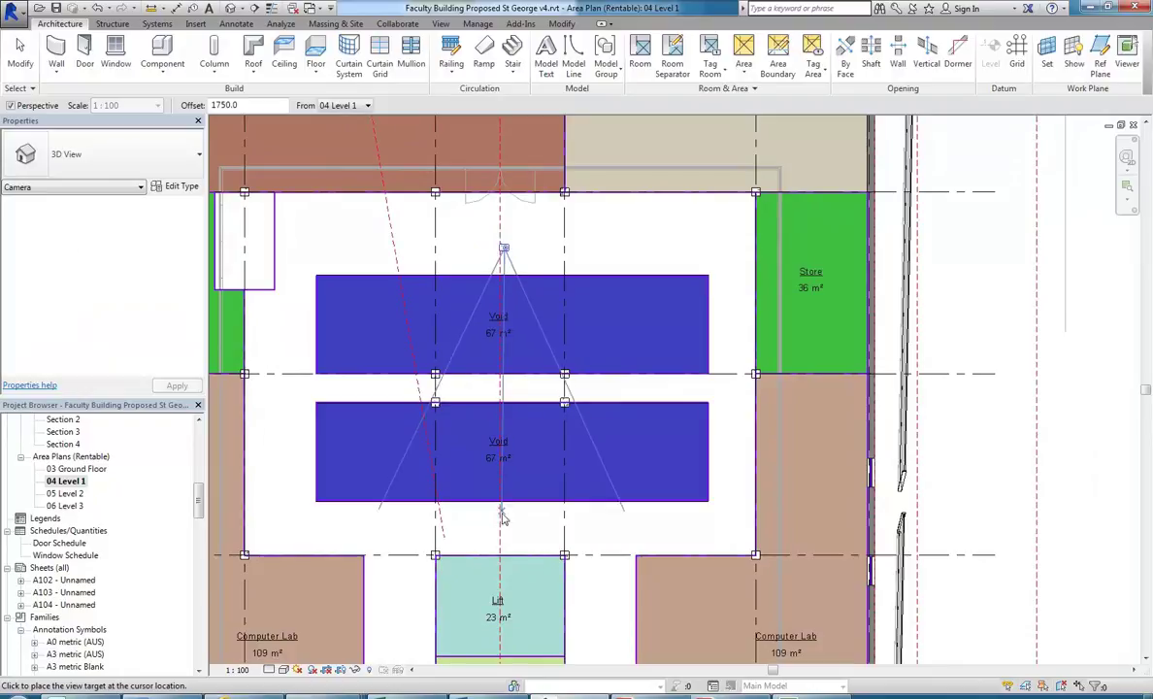
left_click(503, 546)
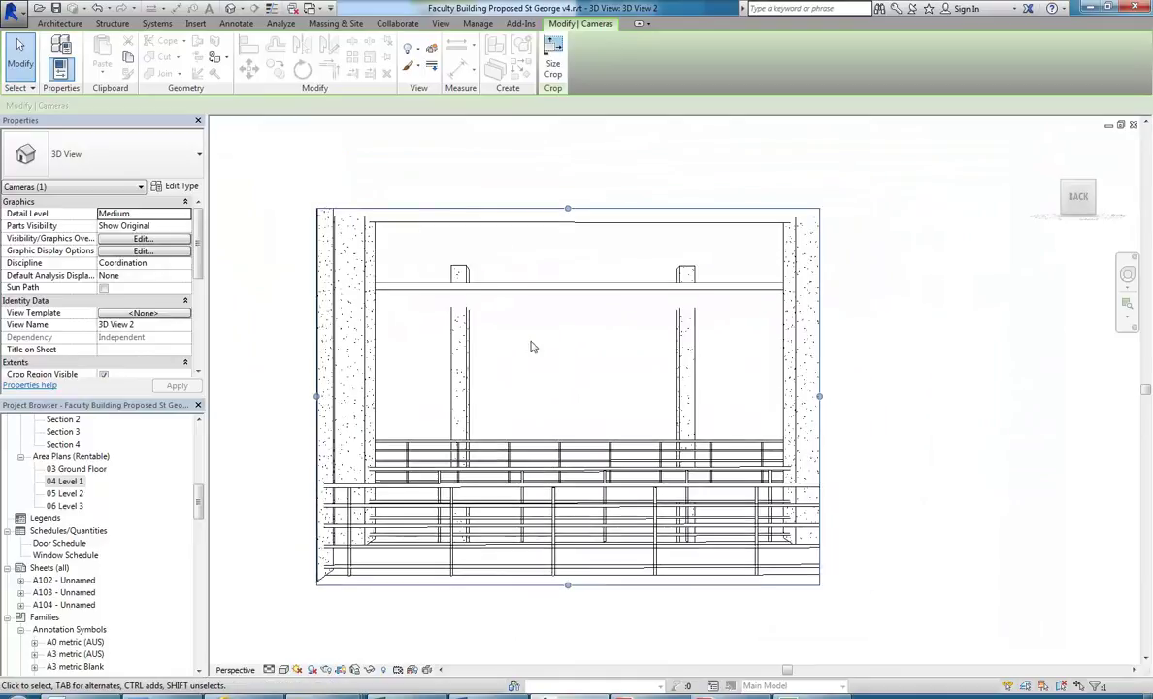
Step: Enlarge the camera frame on all sides to show more of the atrium
left_click_drag(558, 604, 553, 507)
mouse_move(557, 314)
left_mouse_down()
mouse_move(556, 296)
mouse_move(540, 301)
left_mouse_up()
left_click_drag(392, 414, 279, 414)
left_click_drag(721, 414, 868, 407)
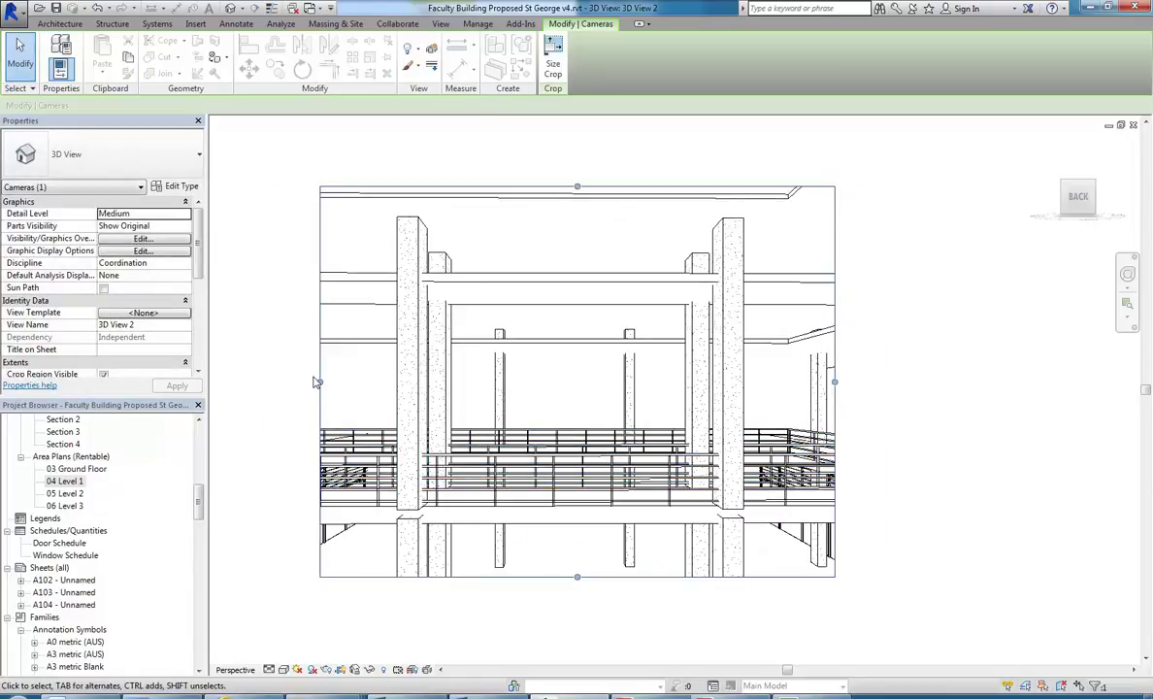
left_click_drag(317, 381, 252, 380)
left_click_drag(834, 382, 909, 382)
left_click_drag(624, 555, 646, 653)
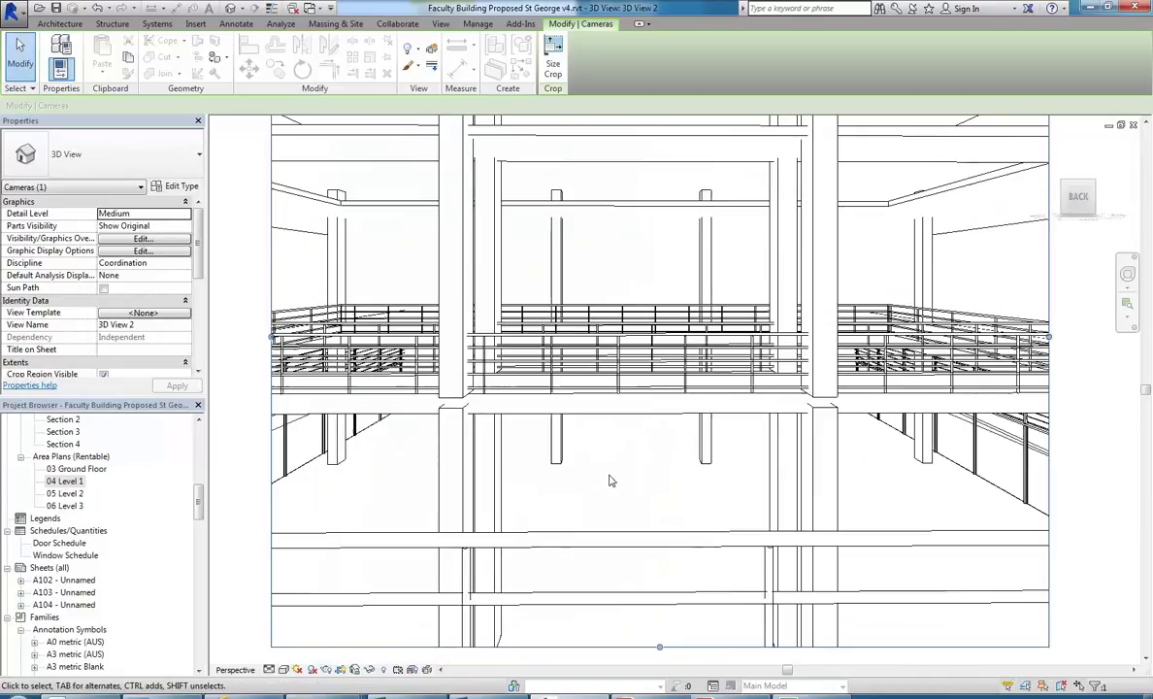
Step: Select the upper column and keep its top level at 05 Level 2
left_click(612, 484)
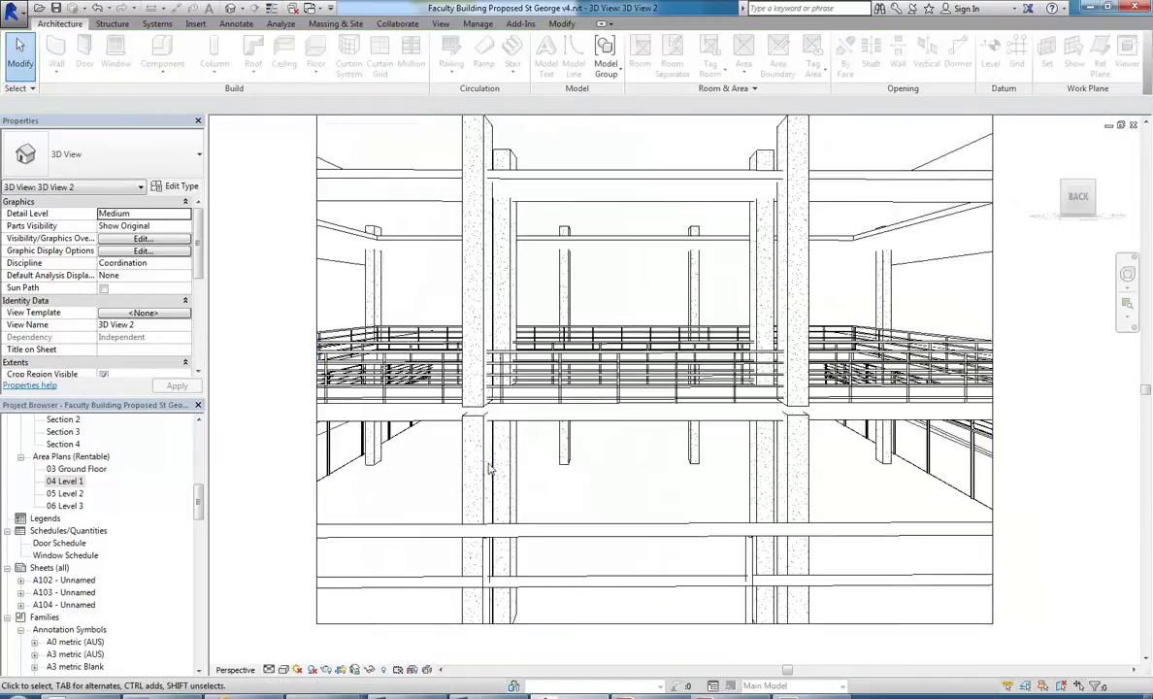
left_click(474, 456)
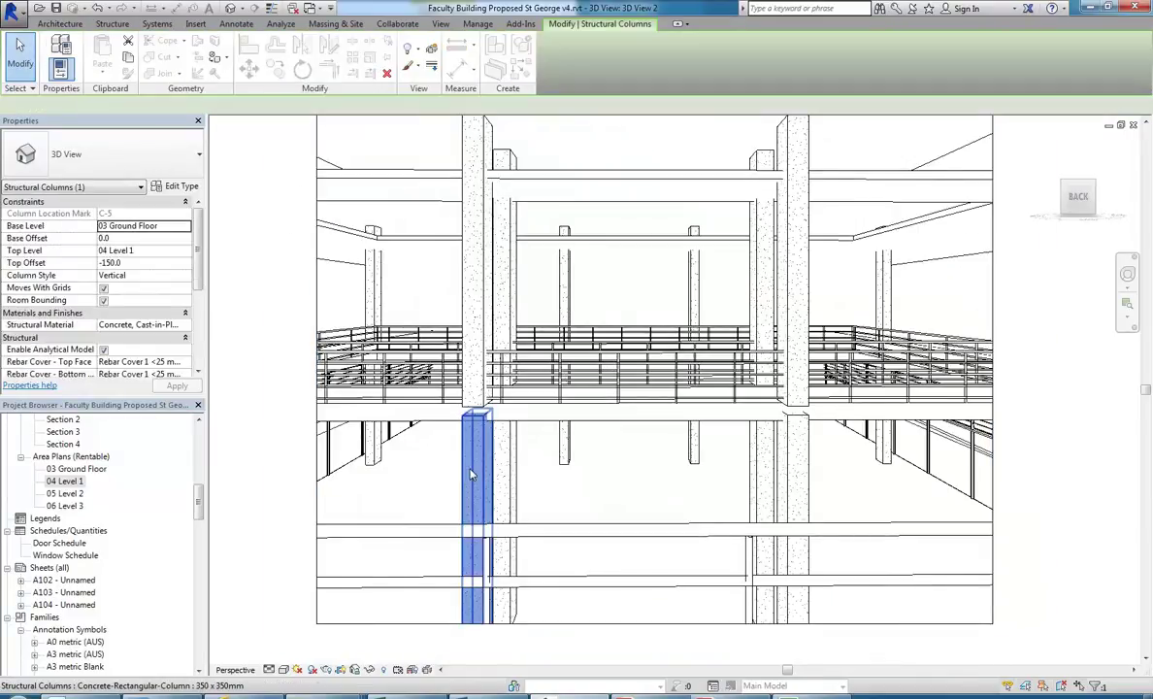
left_click(465, 288)
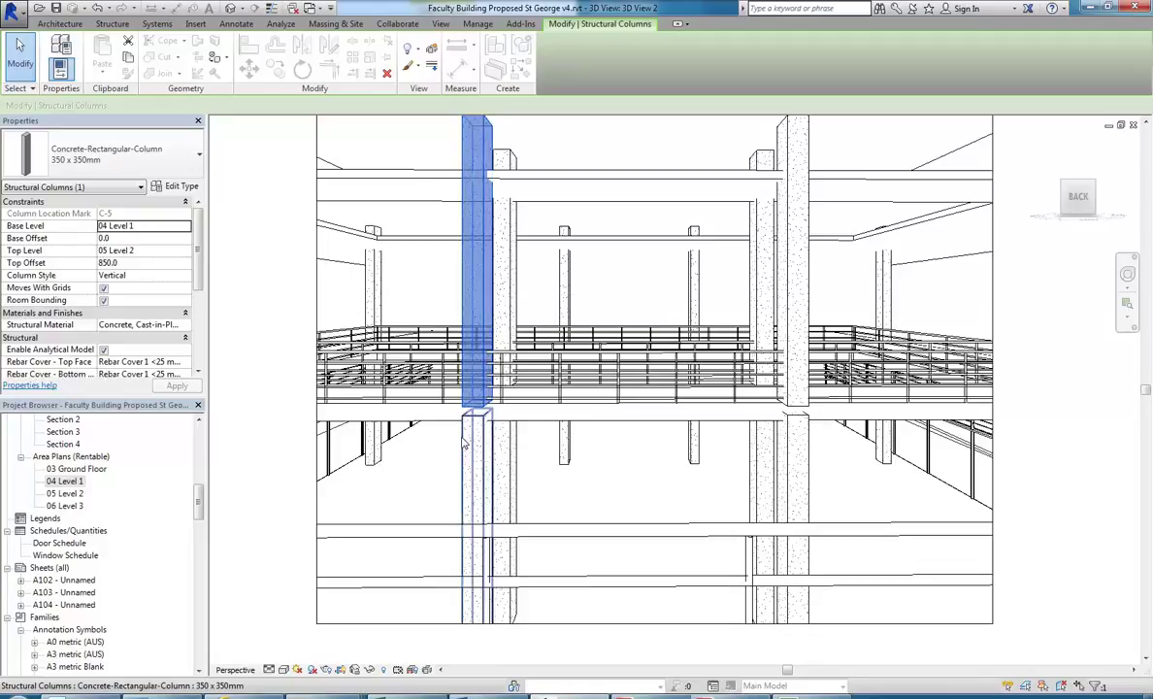
left_click(182, 250)
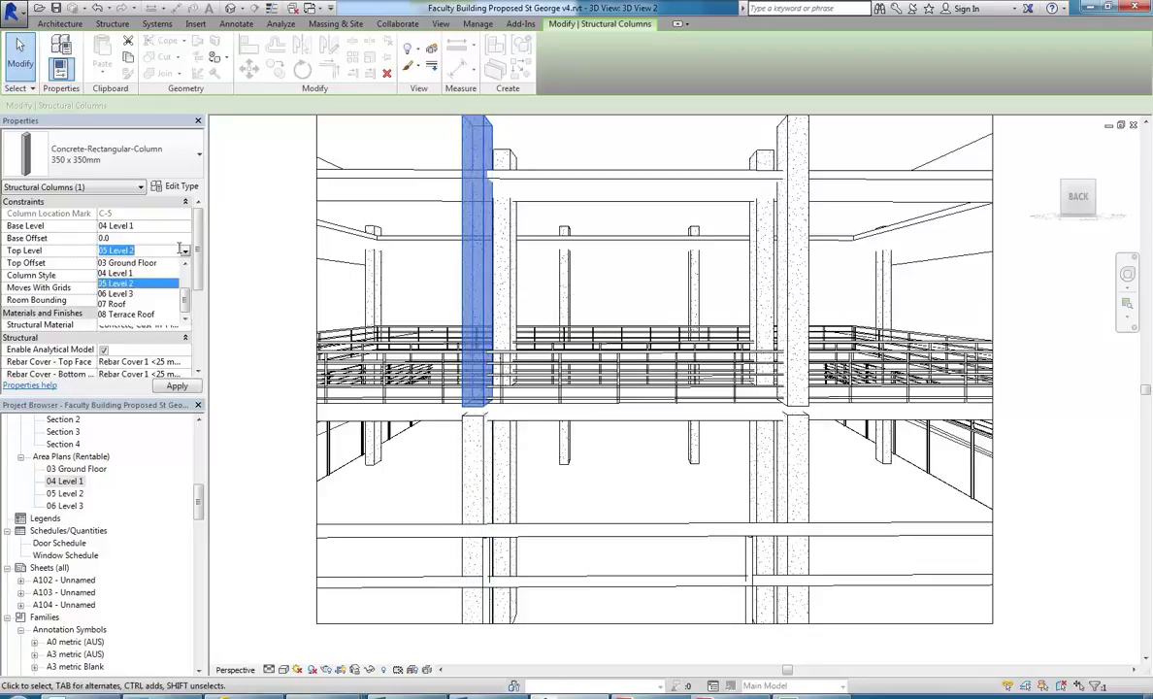
left_click(147, 251)
left_click(136, 262)
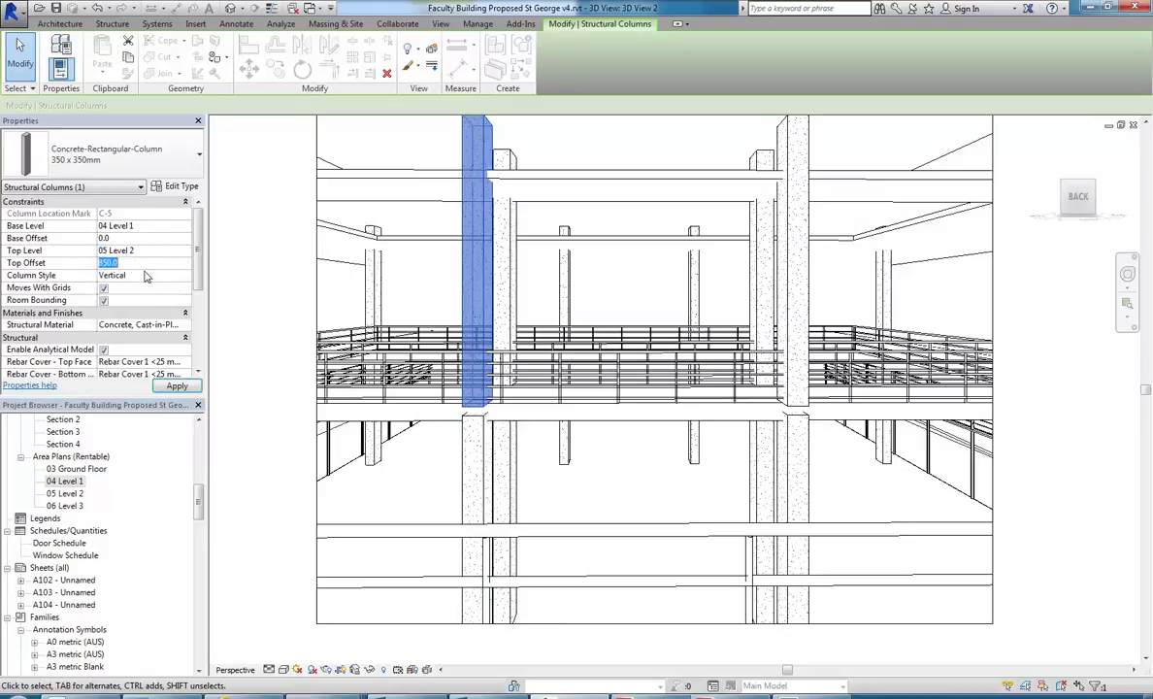
Step: Change the four lower columns' Top Offset from -150.0 to 0.0, then deselect them
left_click(475, 466)
left_click(514, 464, "ctrl")
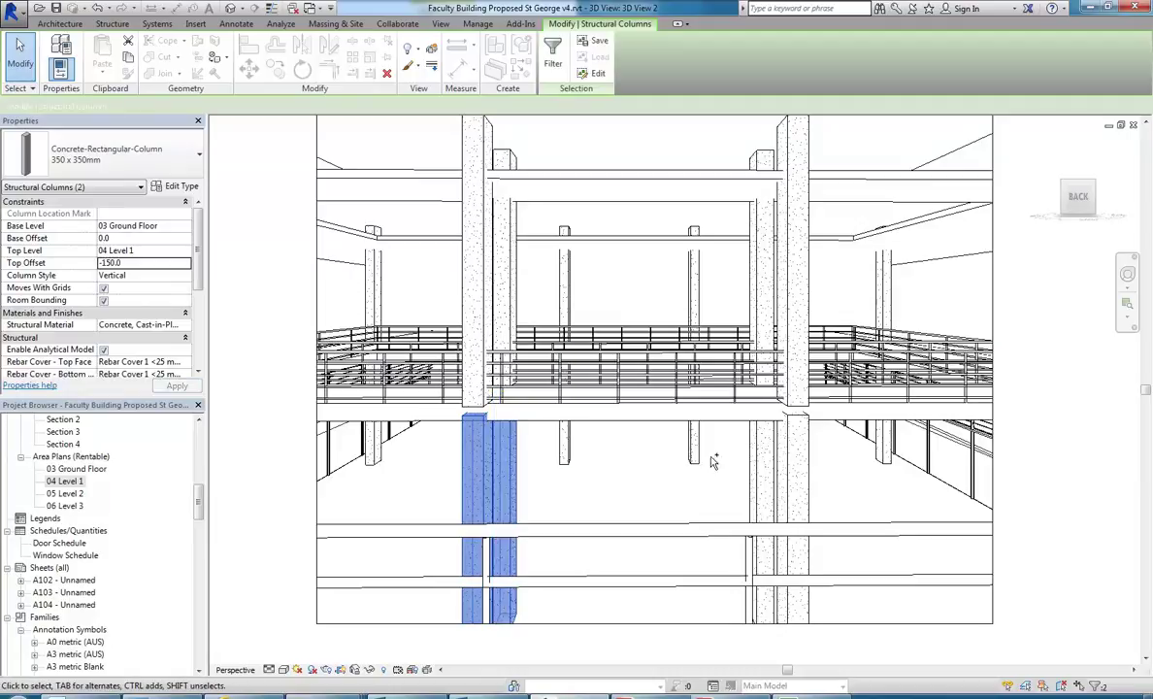
left_click(762, 474, "ctrl")
left_click(794, 466, "ctrl")
left_click(159, 263)
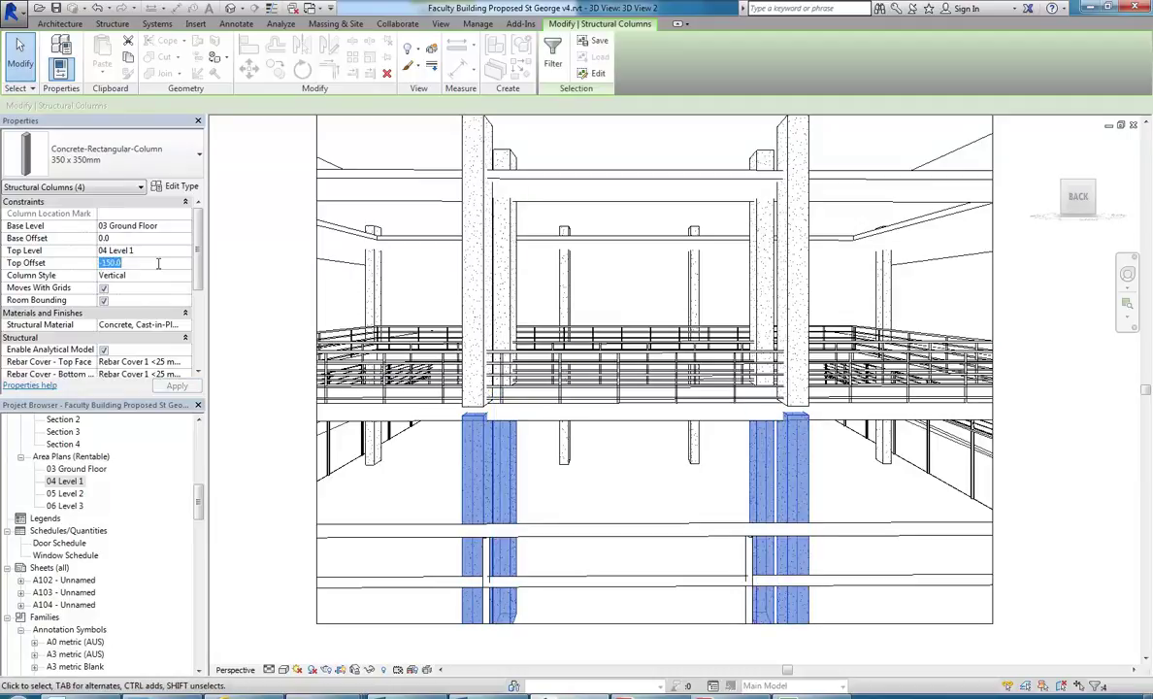
key("Return")
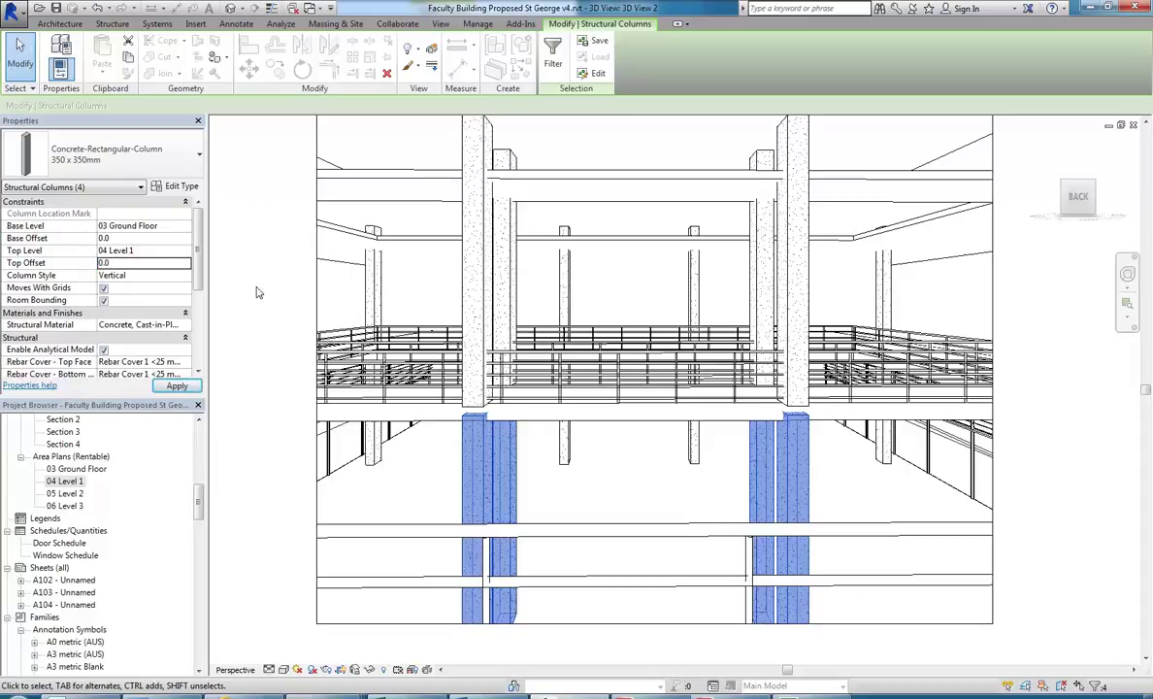
left_click(640, 478)
left_click(559, 25)
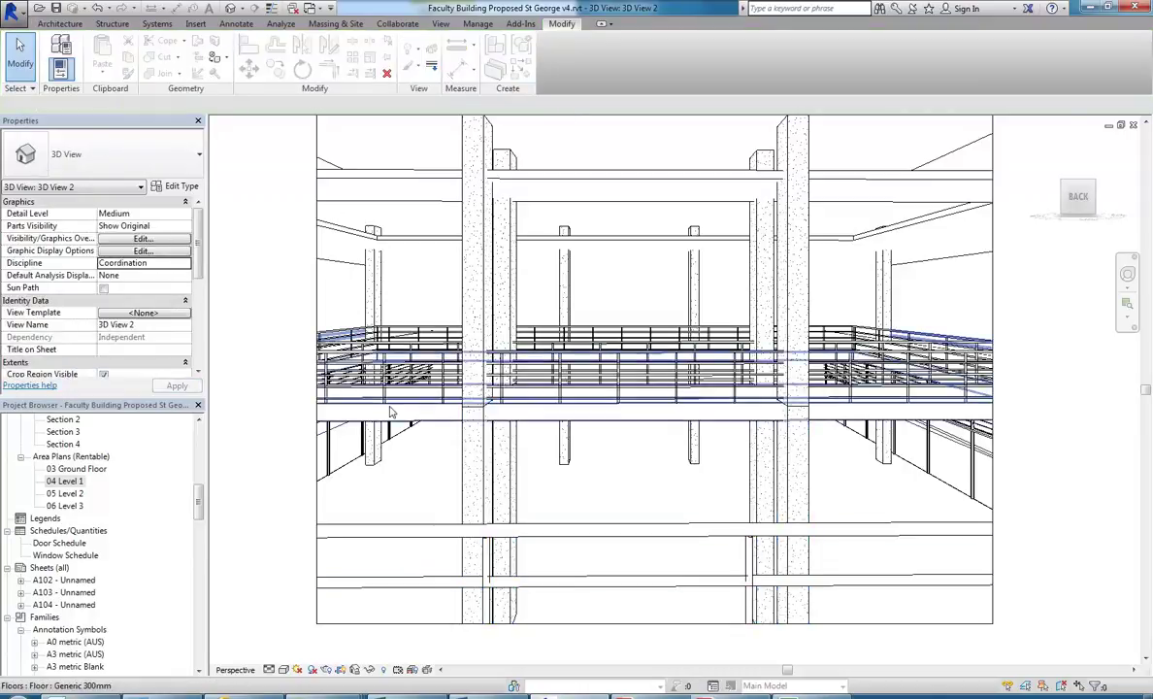
Step: Set the left and right atrium columns' Top Level to 05 Level 2
scroll(485, 408, "up", 3)
scroll(461, 413, "up", 2)
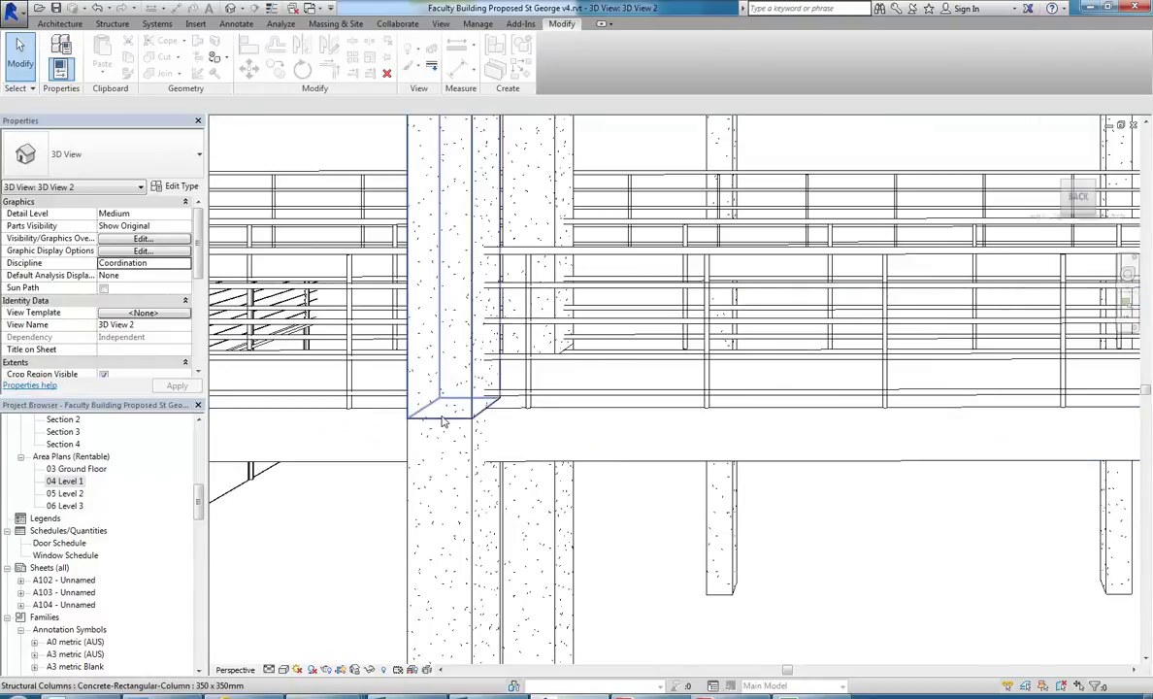
scroll(444, 423, "down", 4)
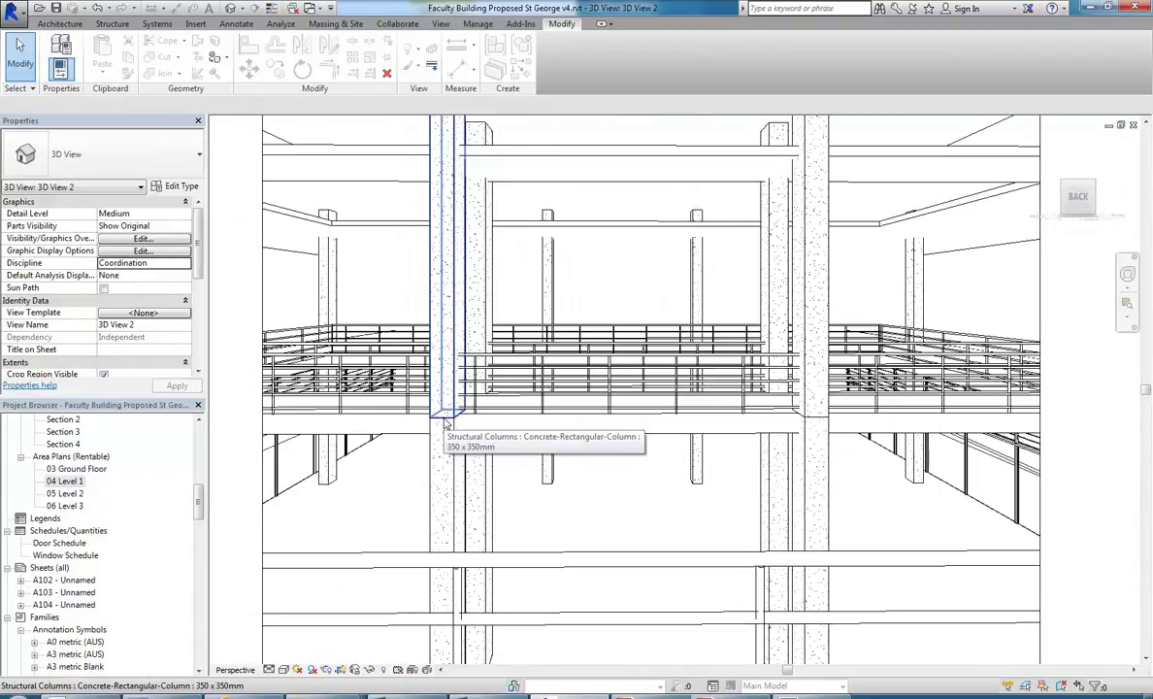
scroll(447, 320, "up", 1)
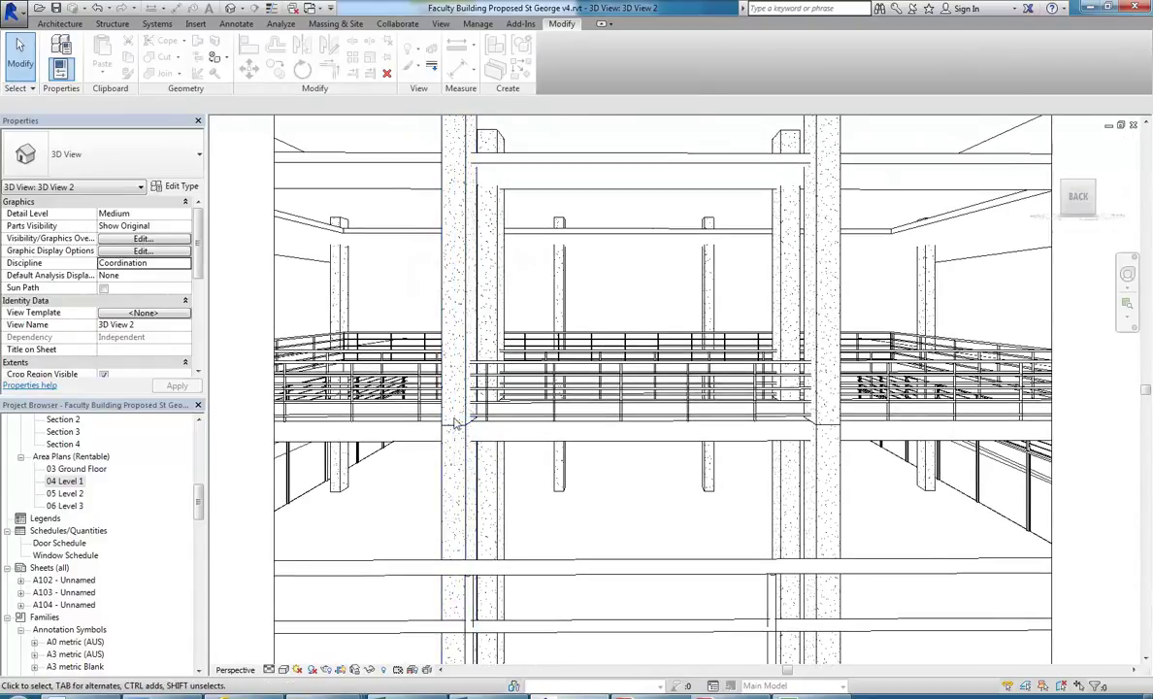
left_click(446, 320)
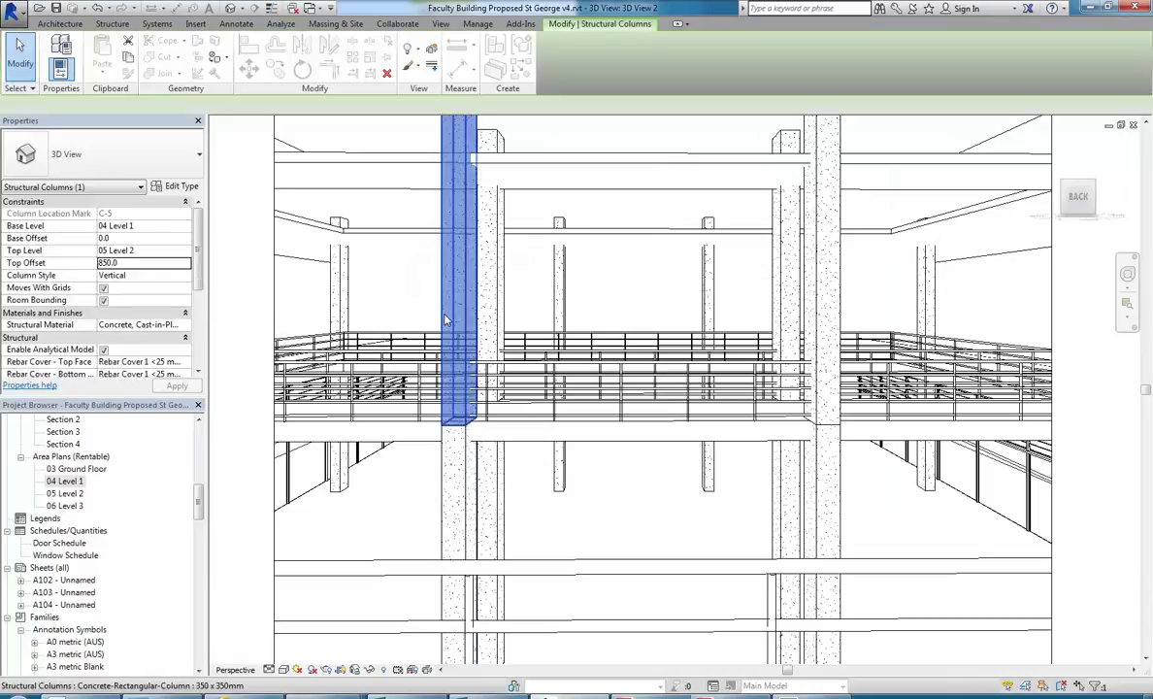
left_click(844, 291, "ctrl")
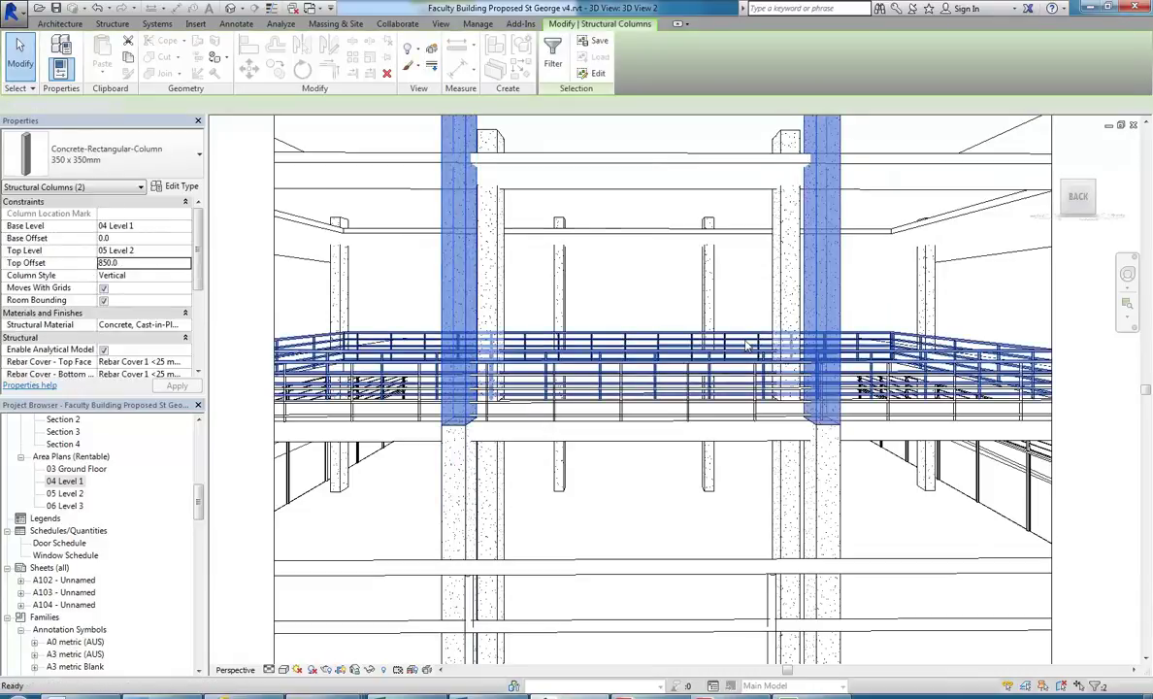
key("Escape")
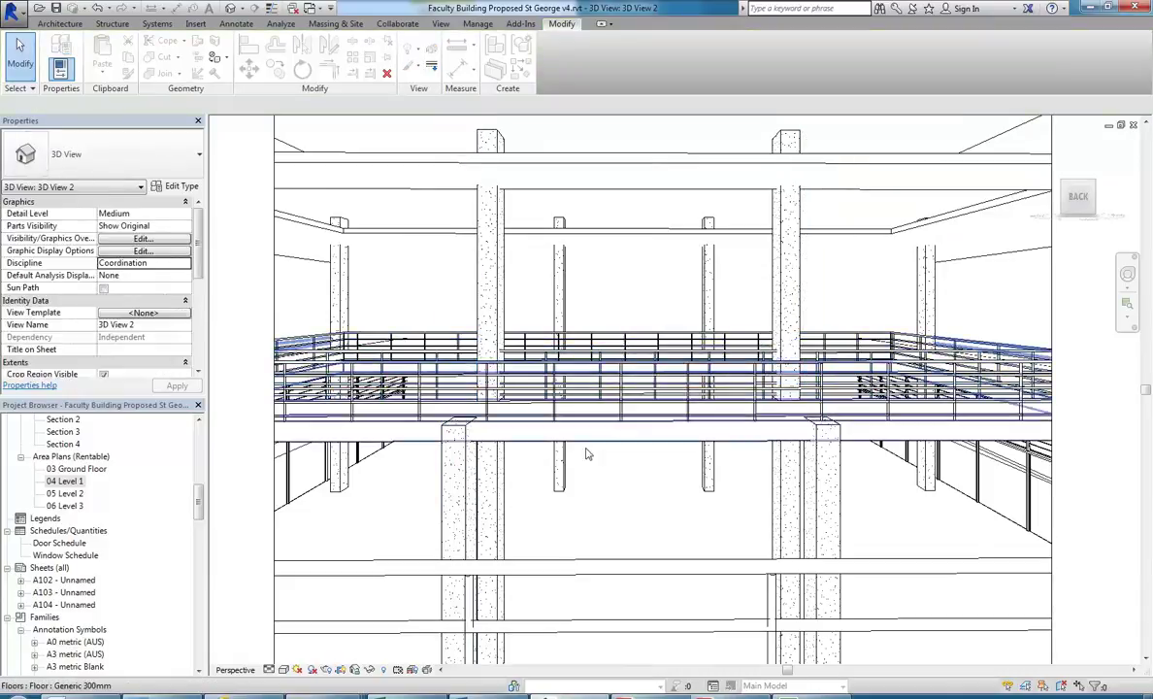
left_click(452, 500)
left_click(815, 500, "ctrl")
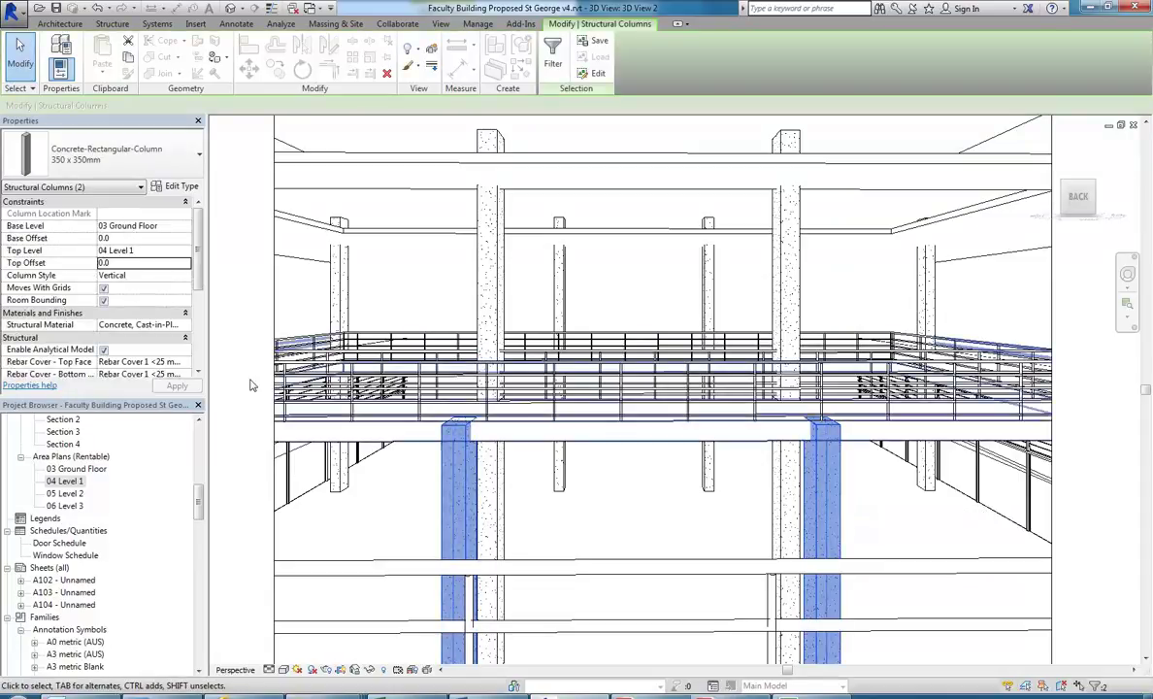
left_click(185, 251)
scroll(153, 308, "down", 1)
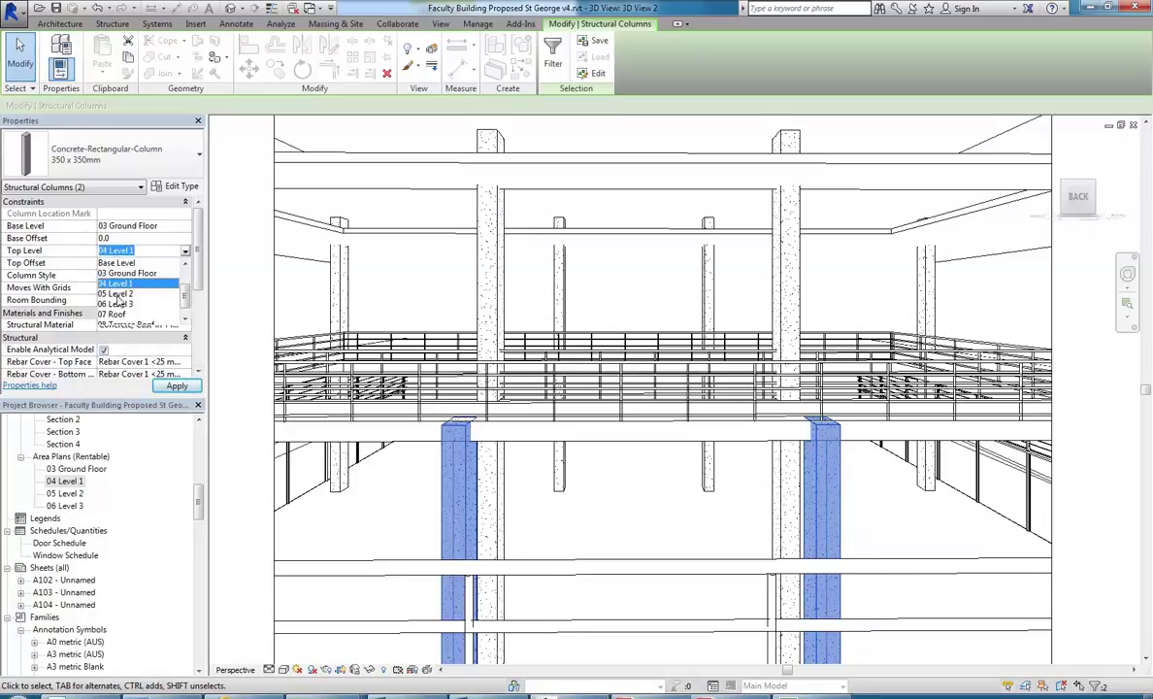
left_click(146, 308)
Step: Extend the two tall columns, including C-5, up to 06 Level 3
left_click(561, 492)
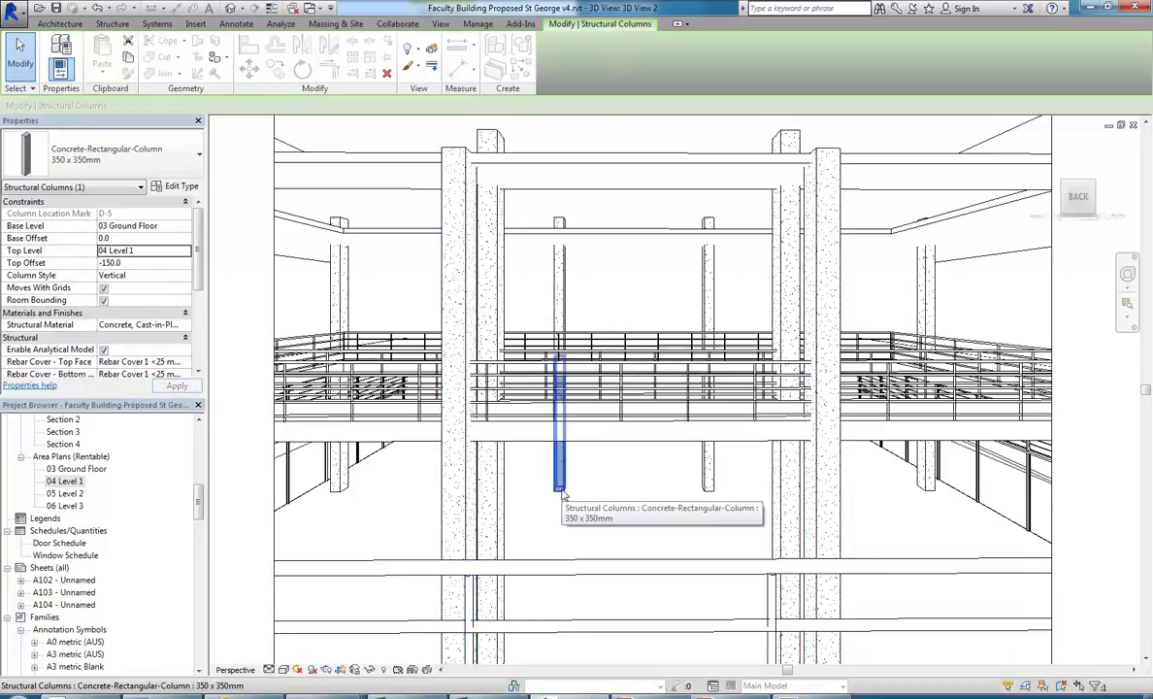
left_click(456, 291)
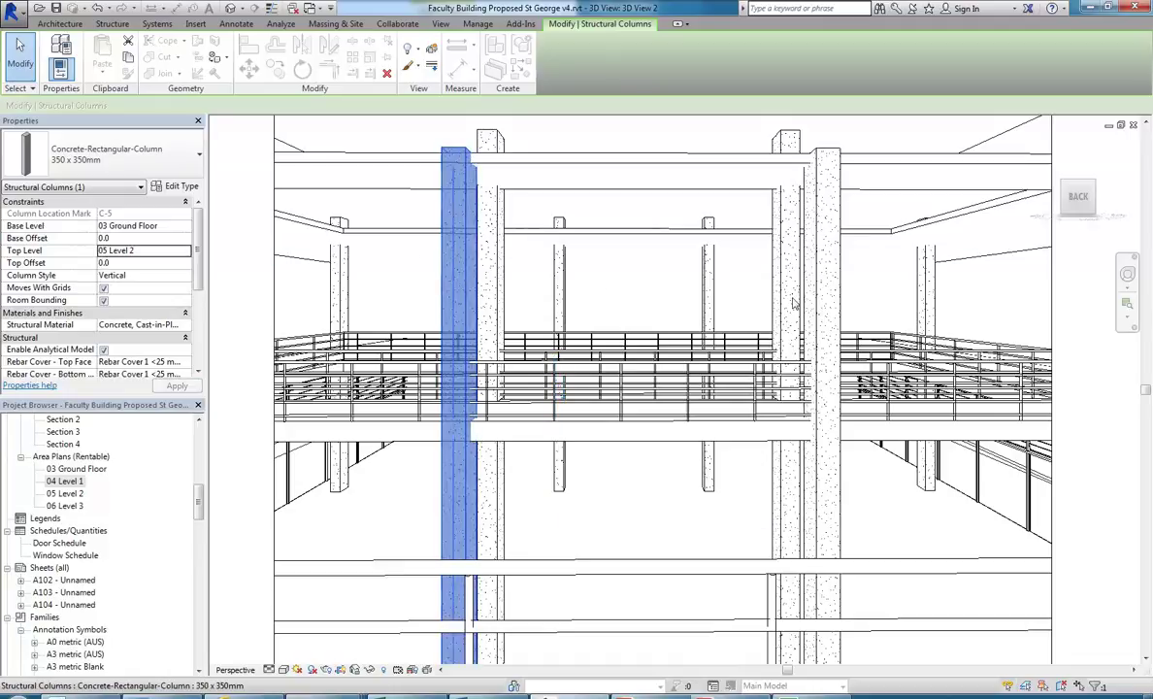
left_click(831, 301, "ctrl")
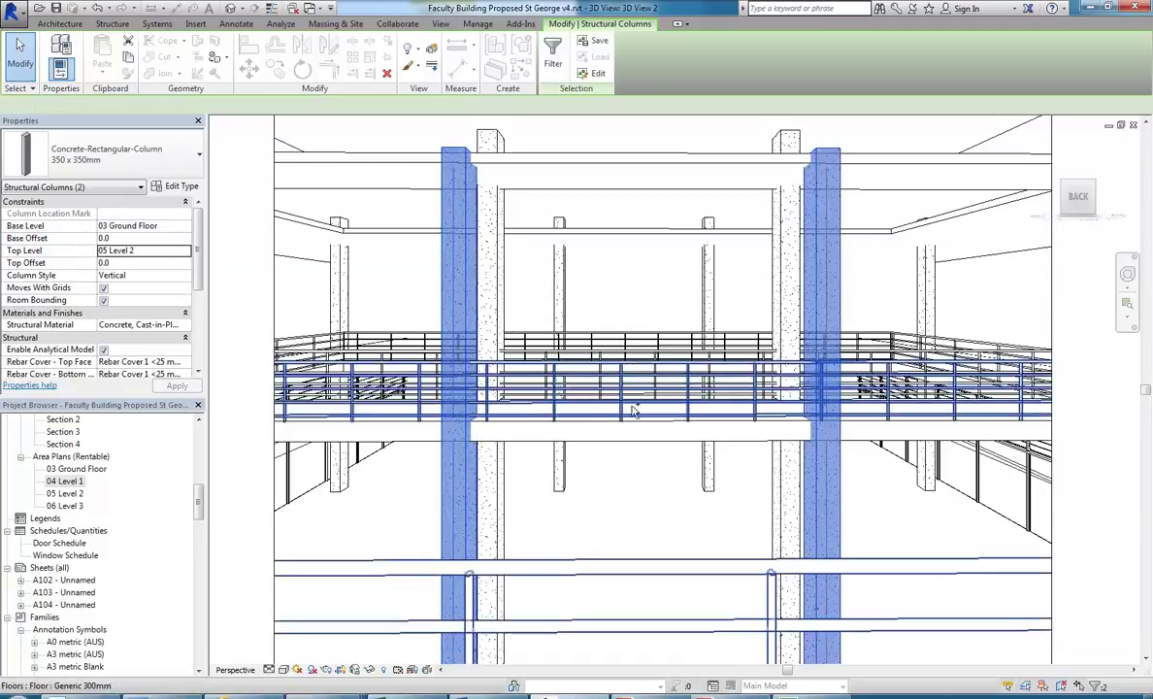
left_click(184, 252)
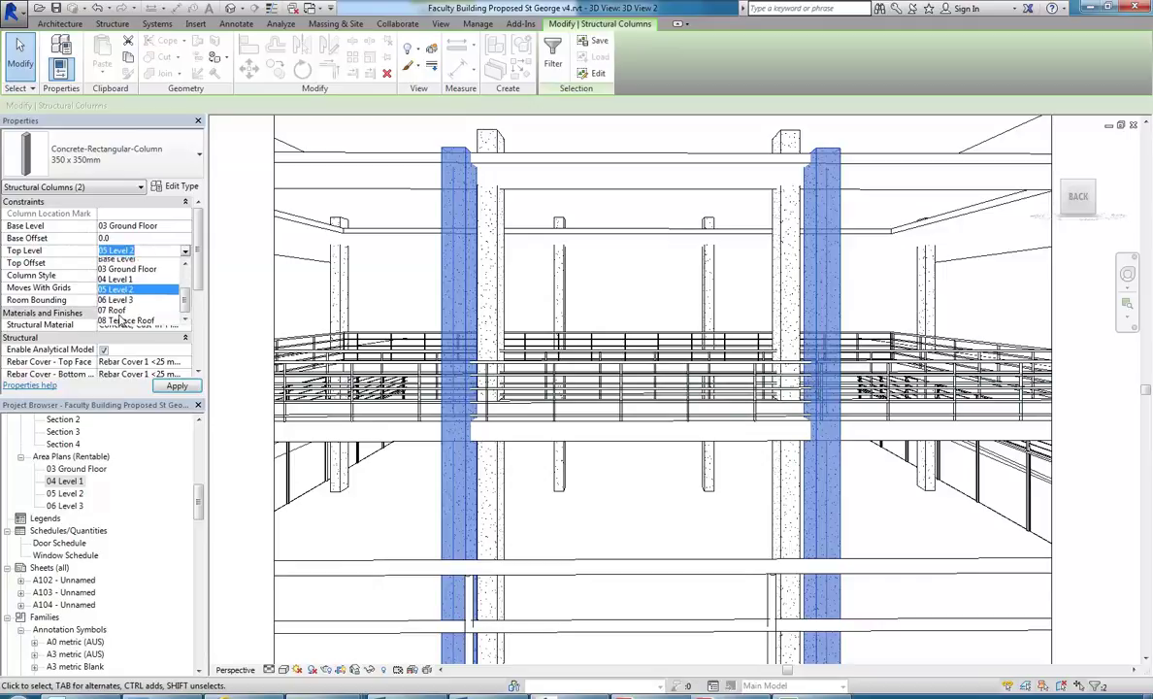
left_click(115, 294)
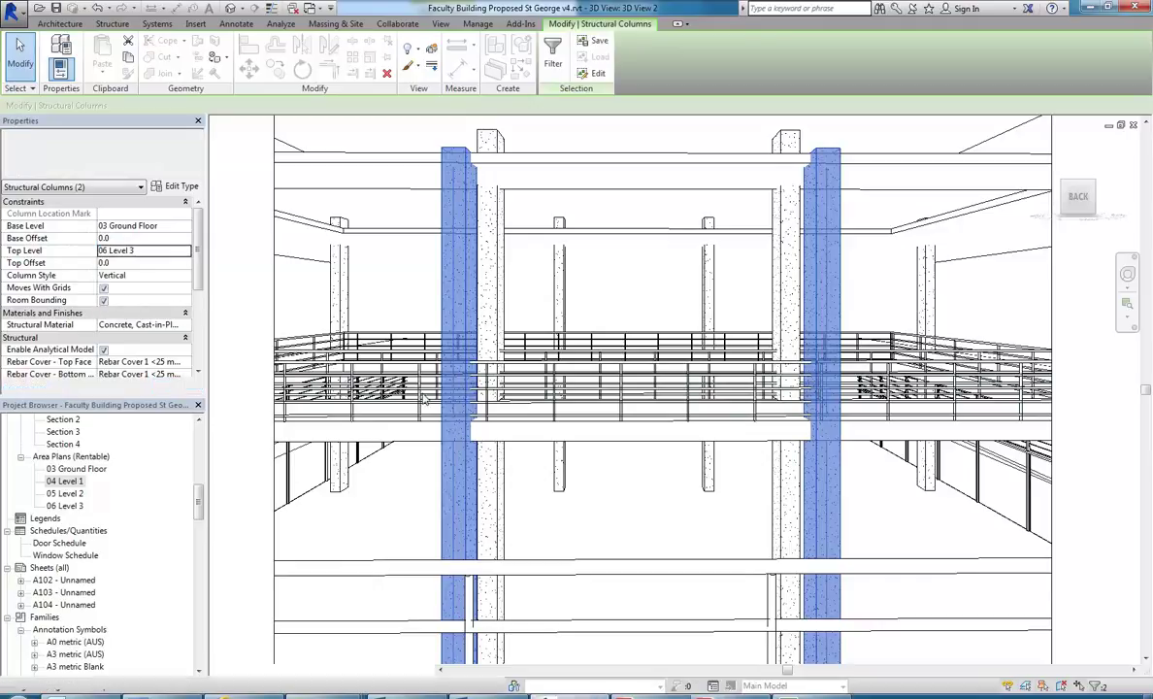
Step: Deselect the columns and switch 3D View 2 to Shaded with the SD shortcut
left_click(636, 507)
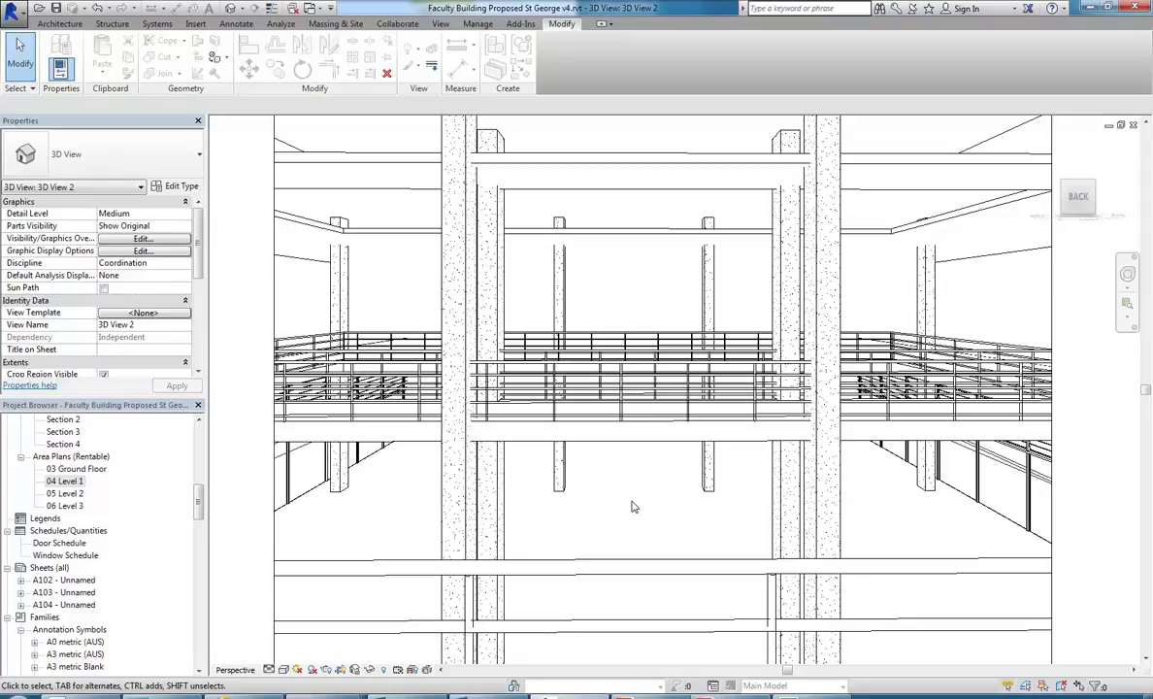
key("s")
key("d")
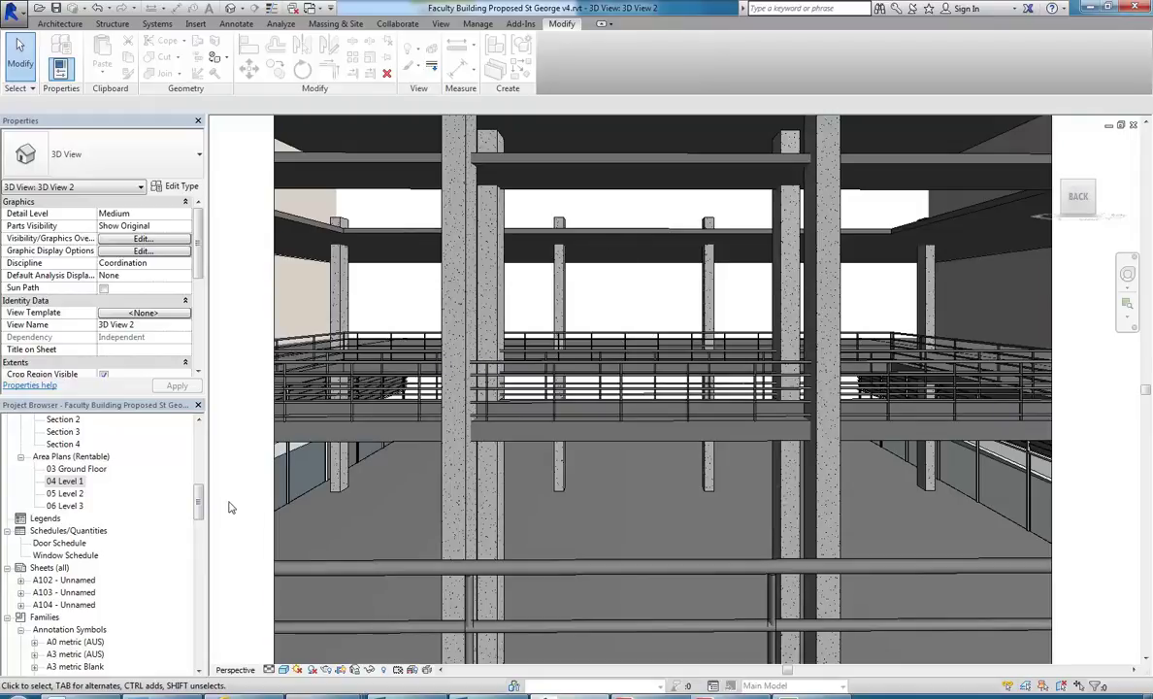
scroll(197, 424, "up", 10)
Step: Open the 03 Ground Floor plan
key("Down")
key("Down")
key("Down")
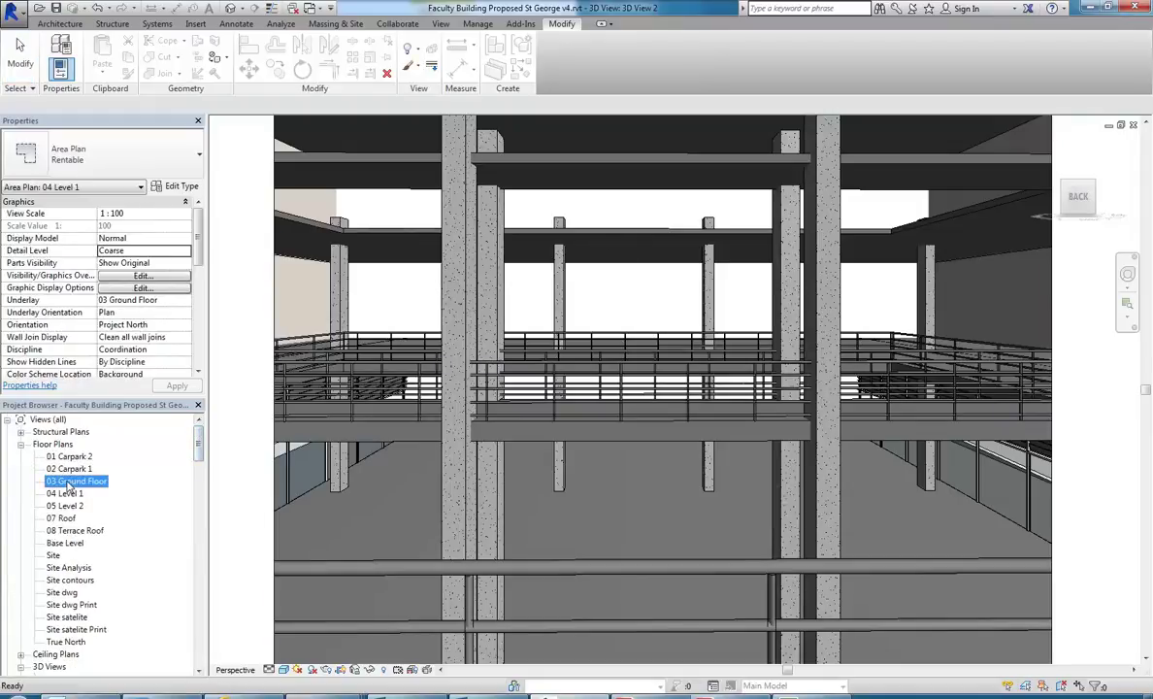
key("Return")
left_click_drag(197, 448, 197, 507)
scroll(182, 455, "up", 3)
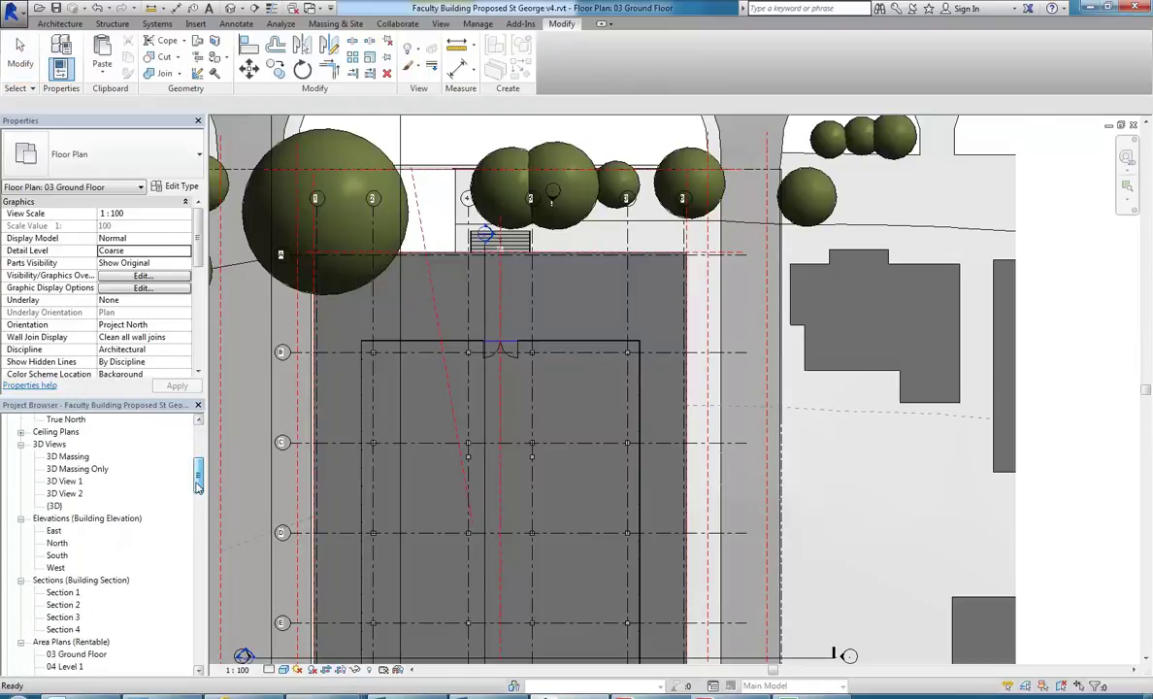
Step: Show the 3D View 2 camera on the plan, then go back to its perspective
left_click(64, 518)
right_click(66, 524)
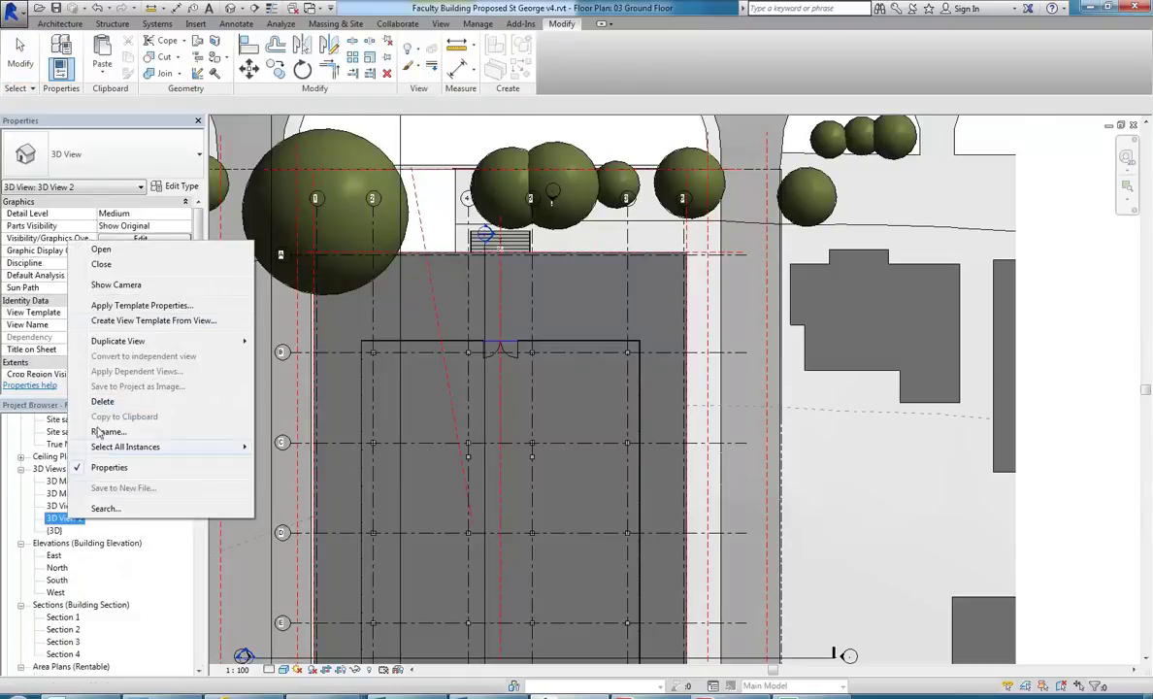
left_click(114, 281)
middle_click_drag(483, 412, 495, 365)
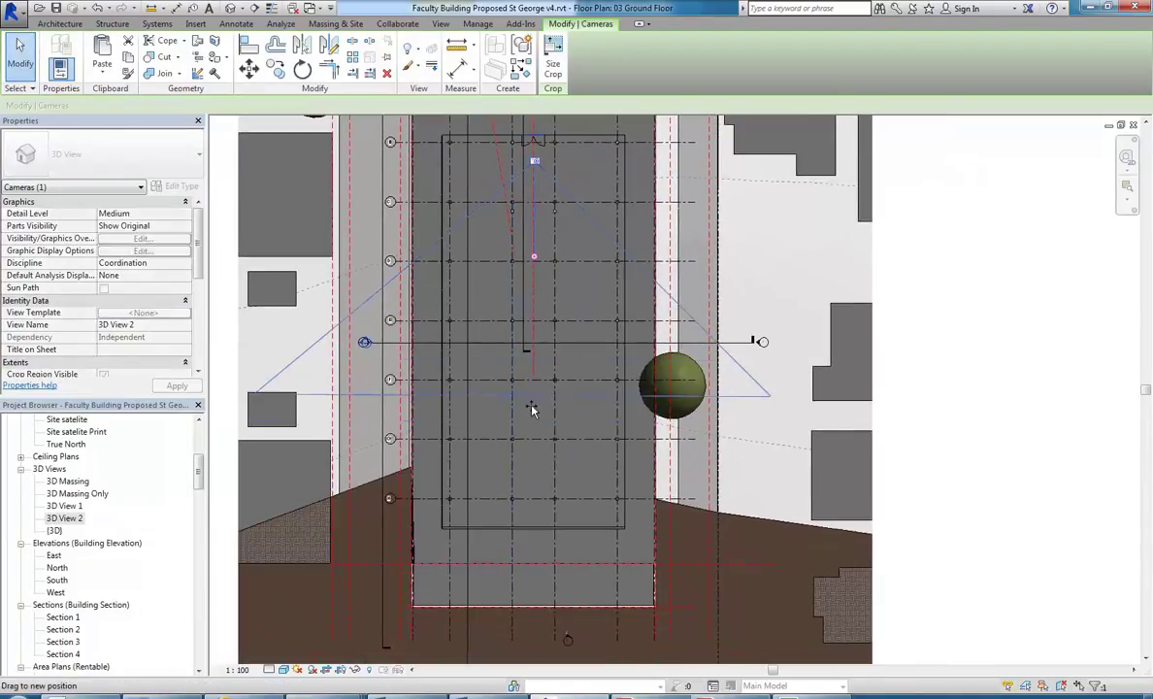
scroll(507, 424, "down", 1)
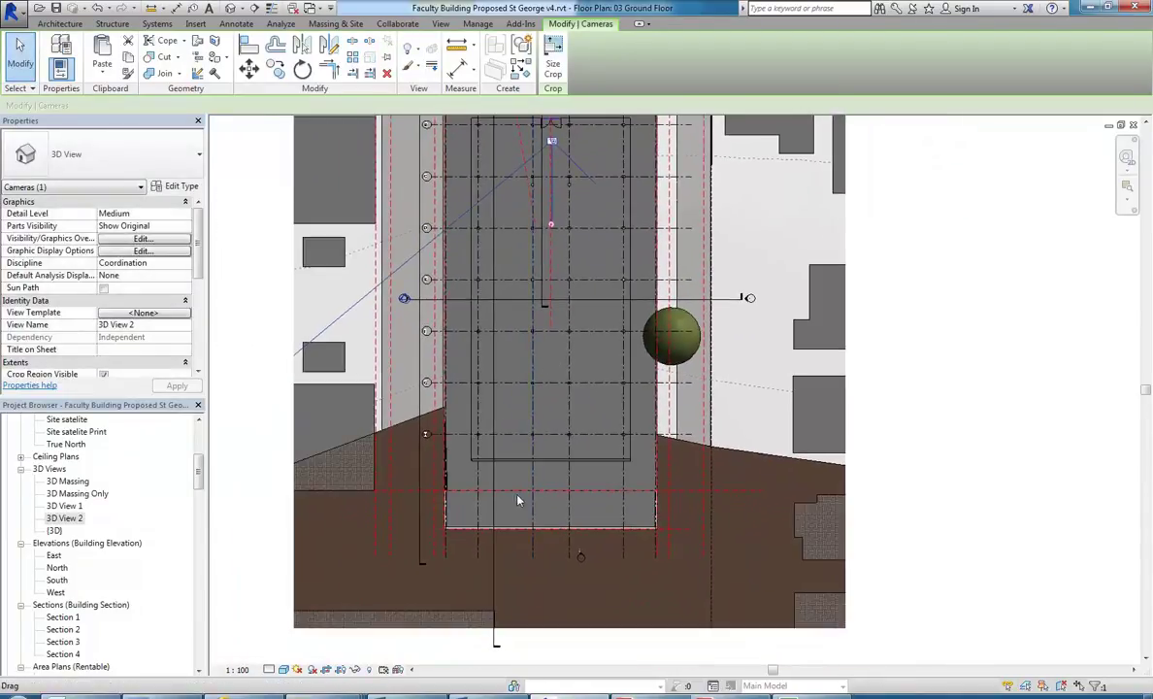
scroll(521, 496, "down", 1)
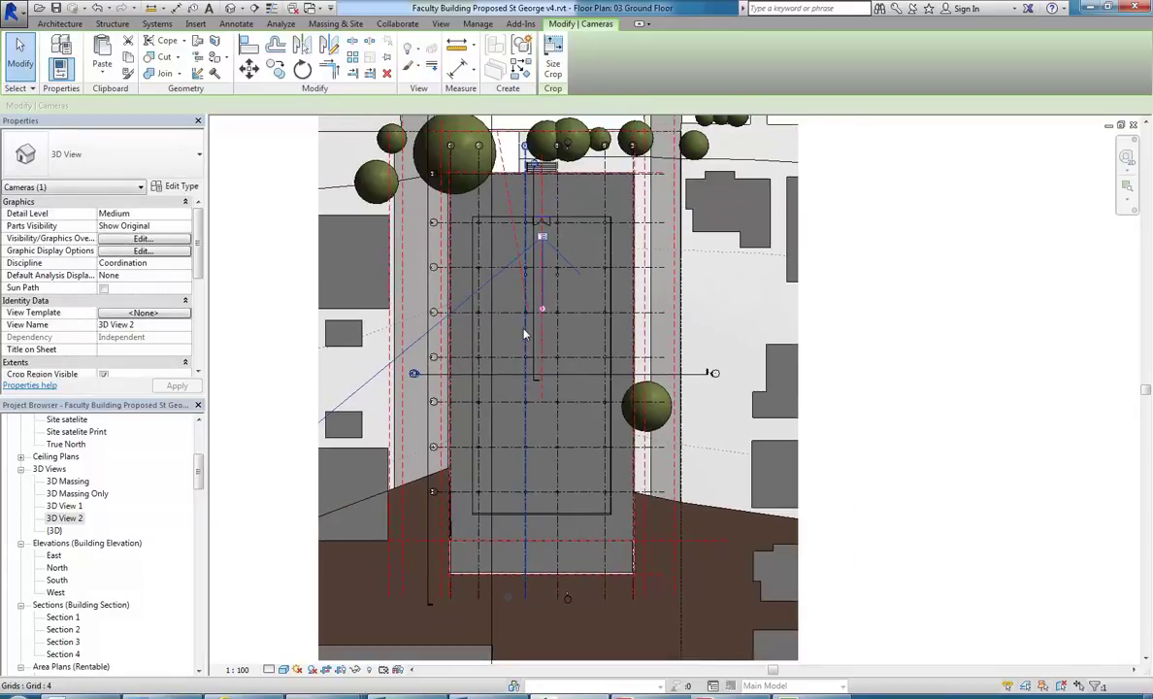
right_click(545, 282)
left_click(587, 342)
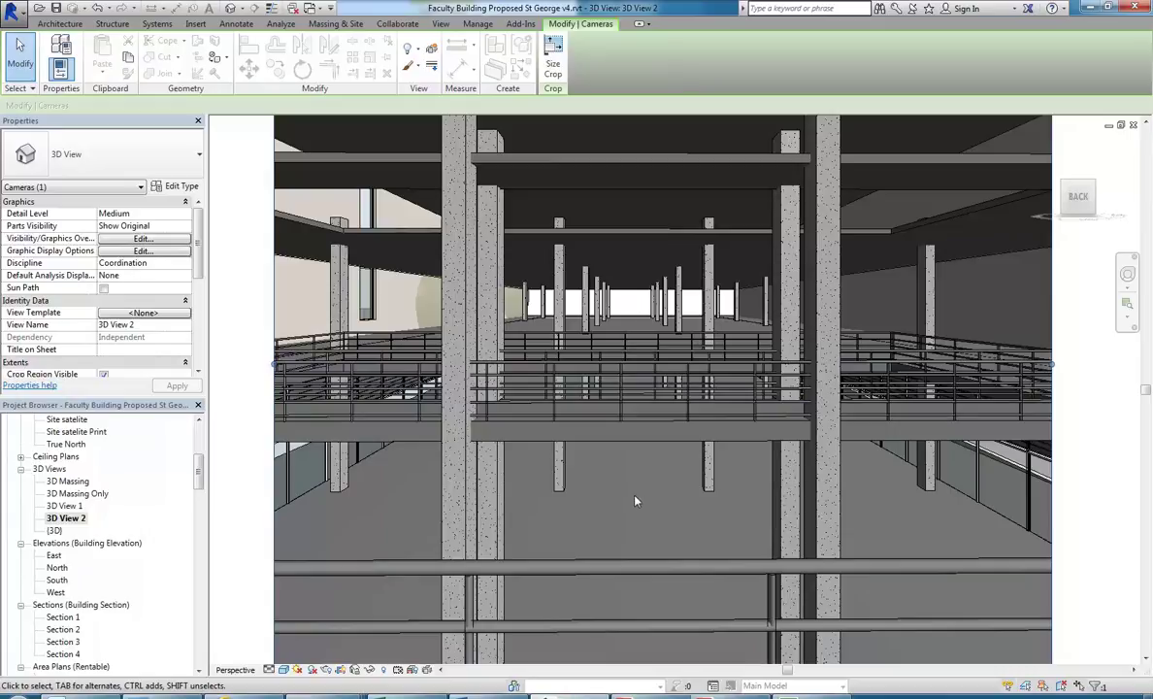
Step: Drag the perspective crop's top, bottom, left and right edges outward to frame more atrium
key("Escape")
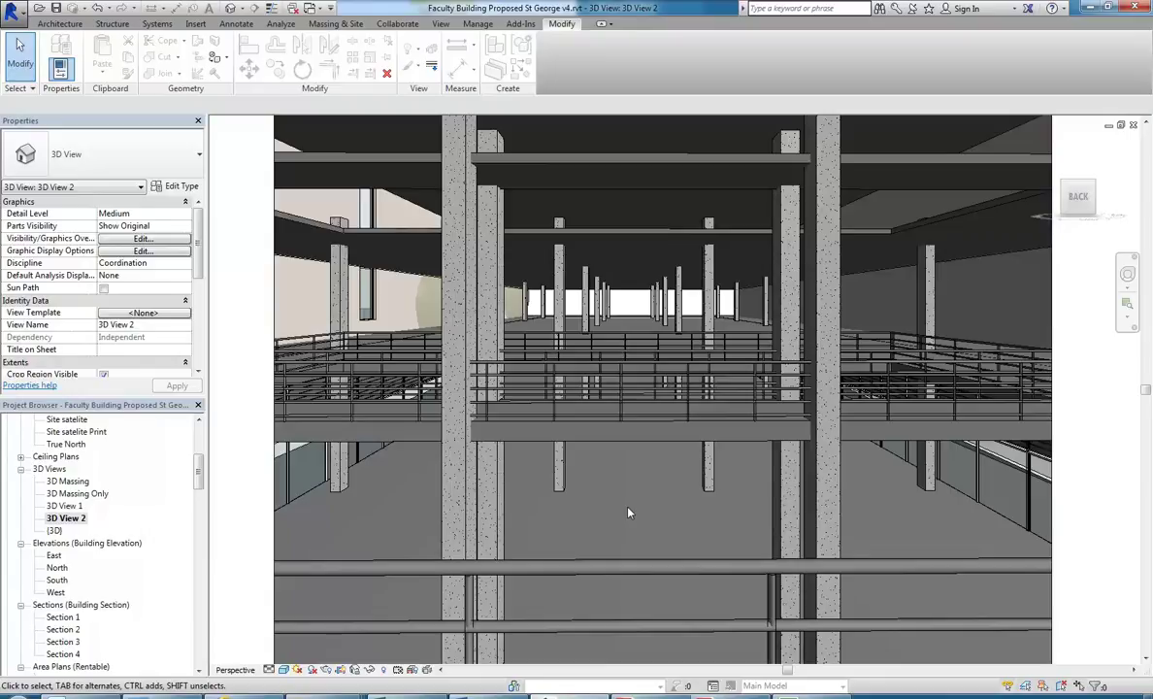
scroll(629, 513, "down", 3)
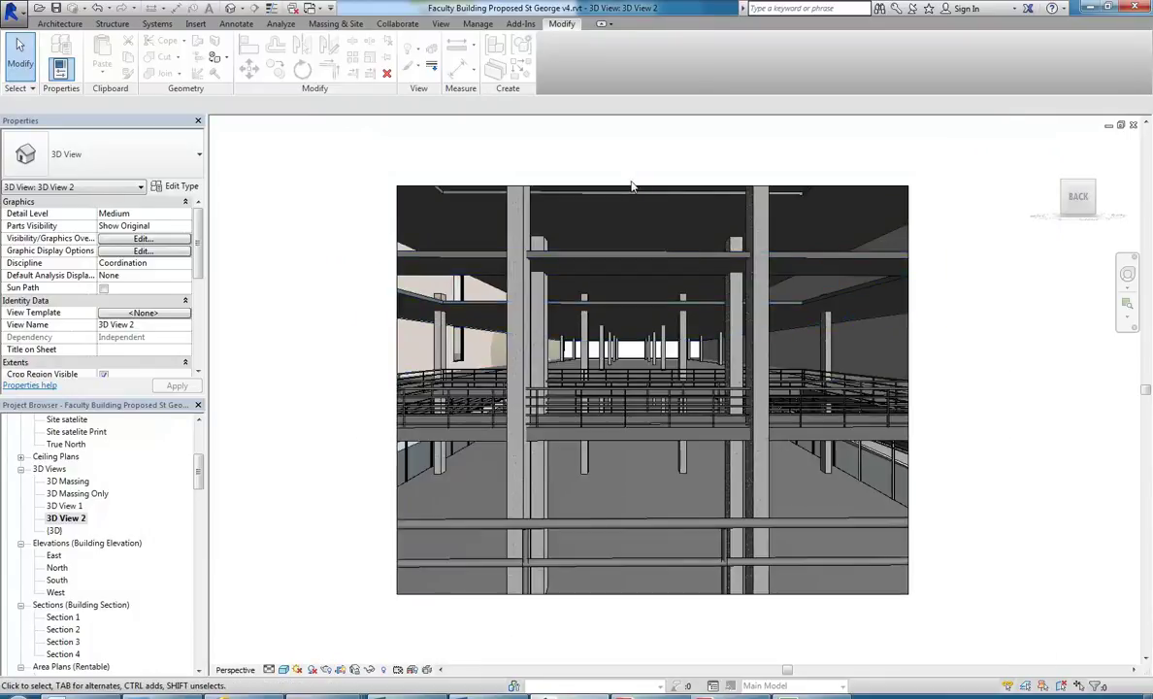
left_click(649, 184)
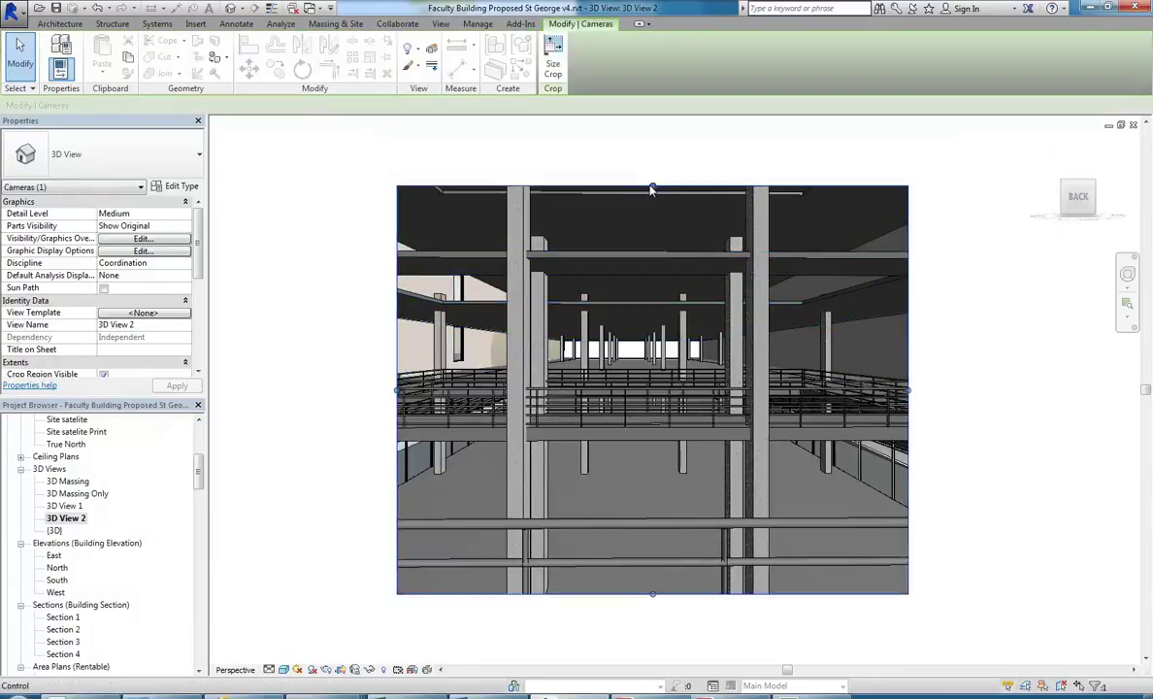
left_click_drag(651, 184, 652, 134)
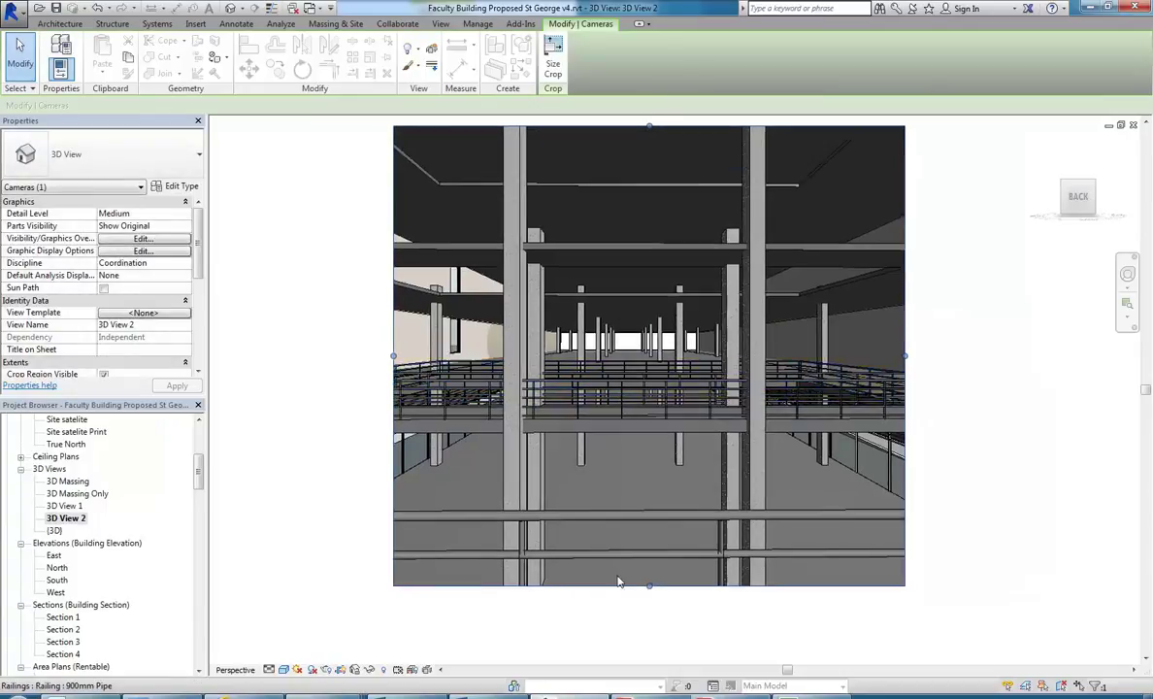
left_click_drag(648, 590, 644, 648)
scroll(571, 480, "down", 2)
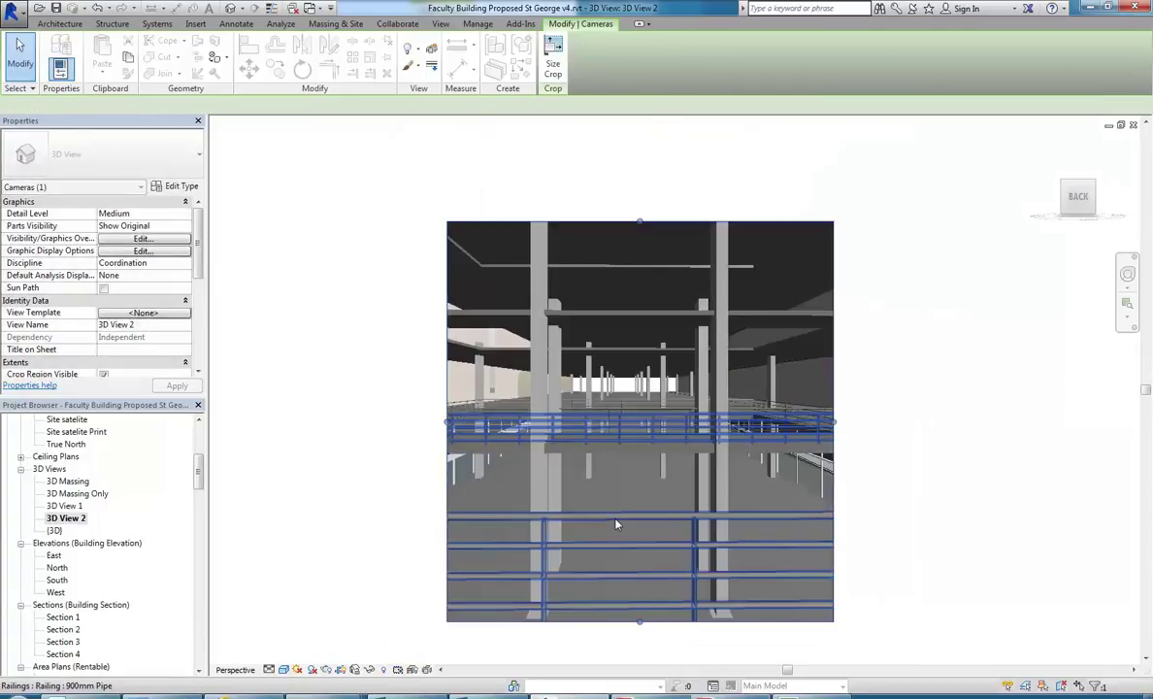
left_click_drag(476, 408, 381, 400)
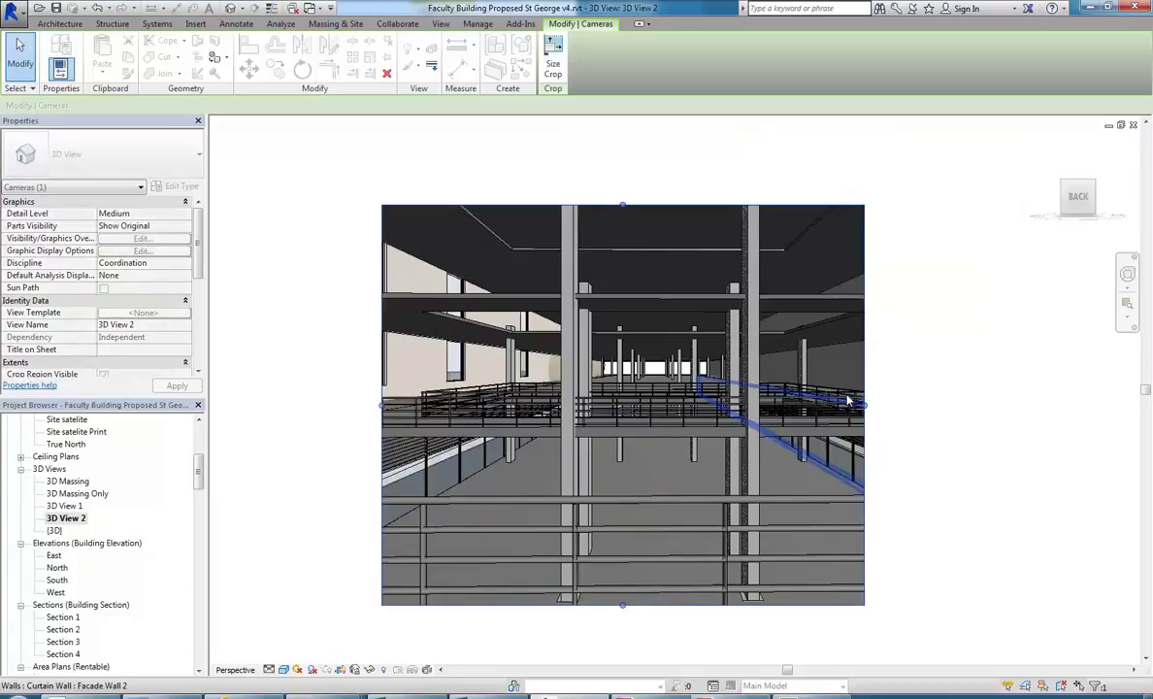
left_click_drag(865, 405, 946, 406)
scroll(649, 470, "up", 2)
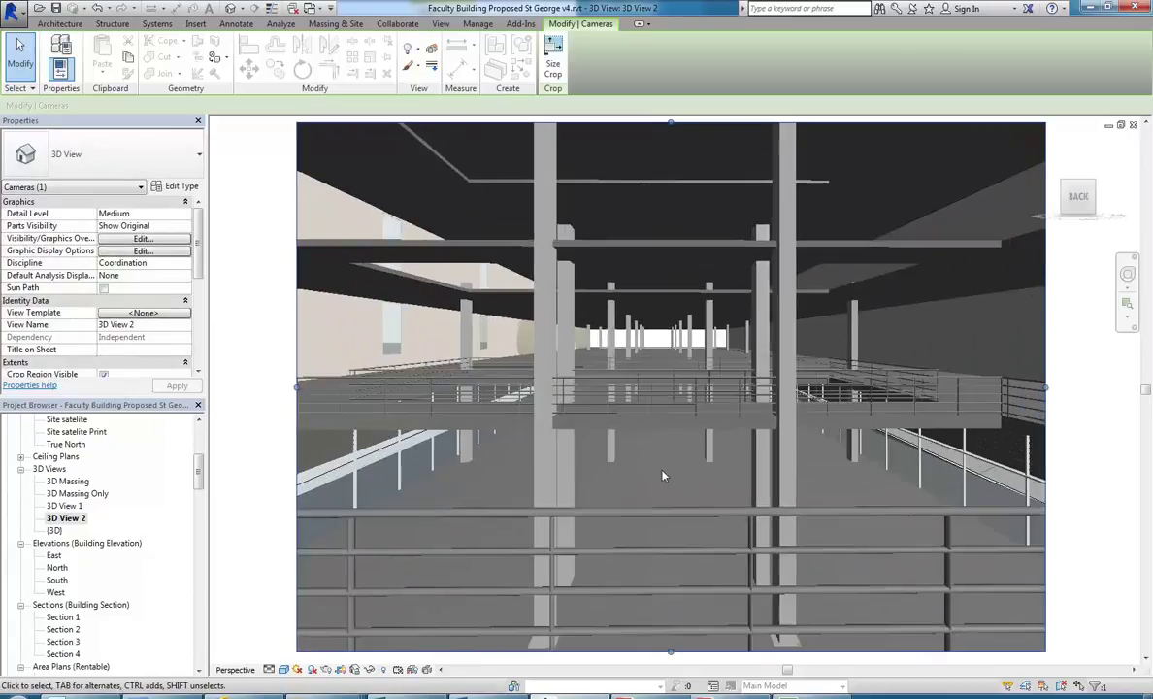
scroll(664, 478, "down", 2)
scroll(666, 485, "up", 1)
key("Escape")
middle_click_drag(666, 484, 687, 493)
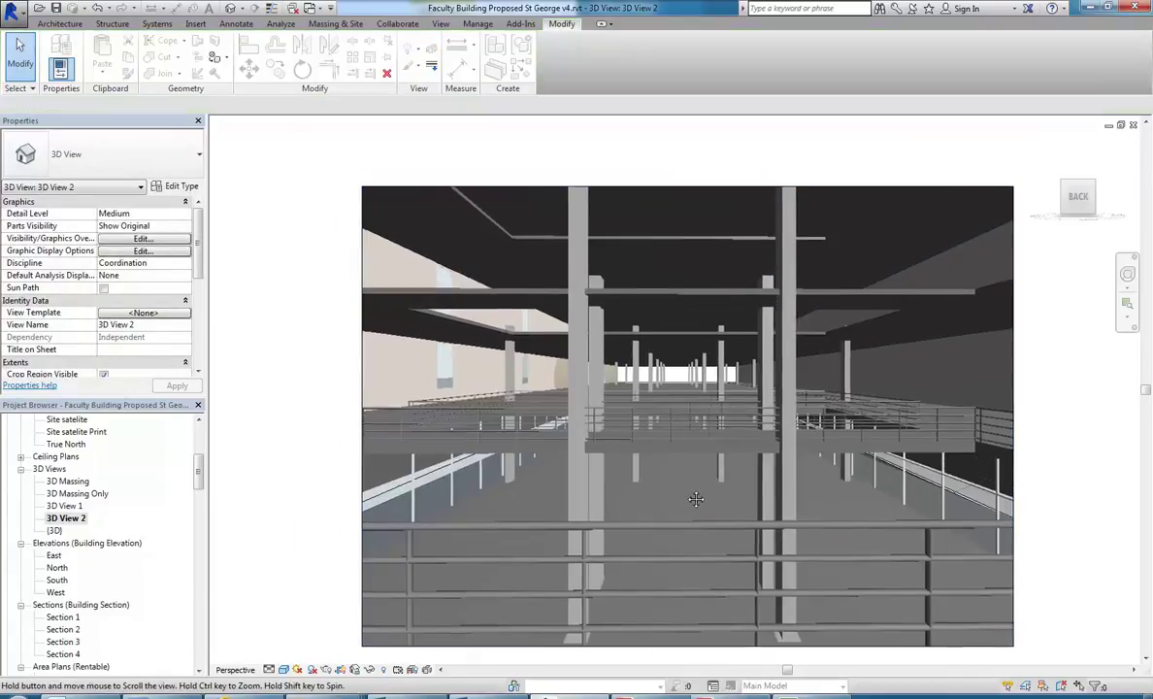